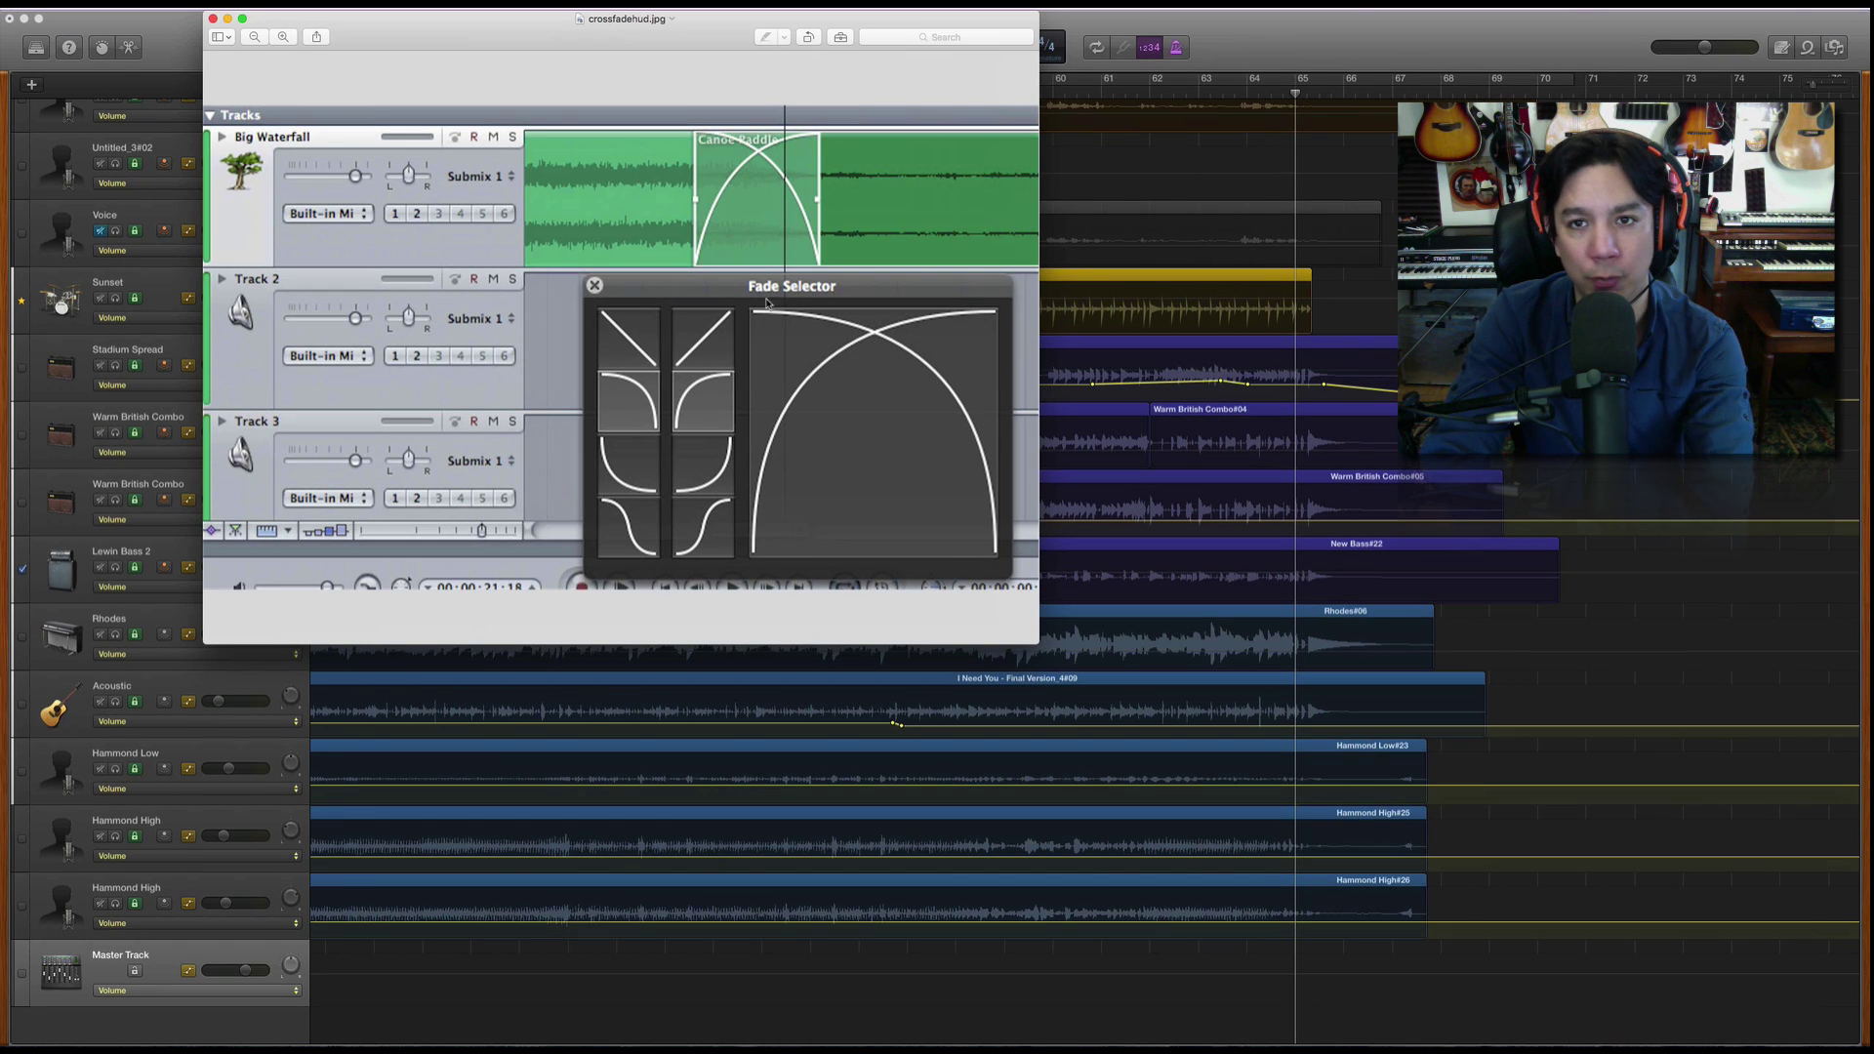
- Switch from the crossfade image to the GarageBand project and add a volume automation point on the Master Track at about bar 65 beat 2
click(1224, 53)
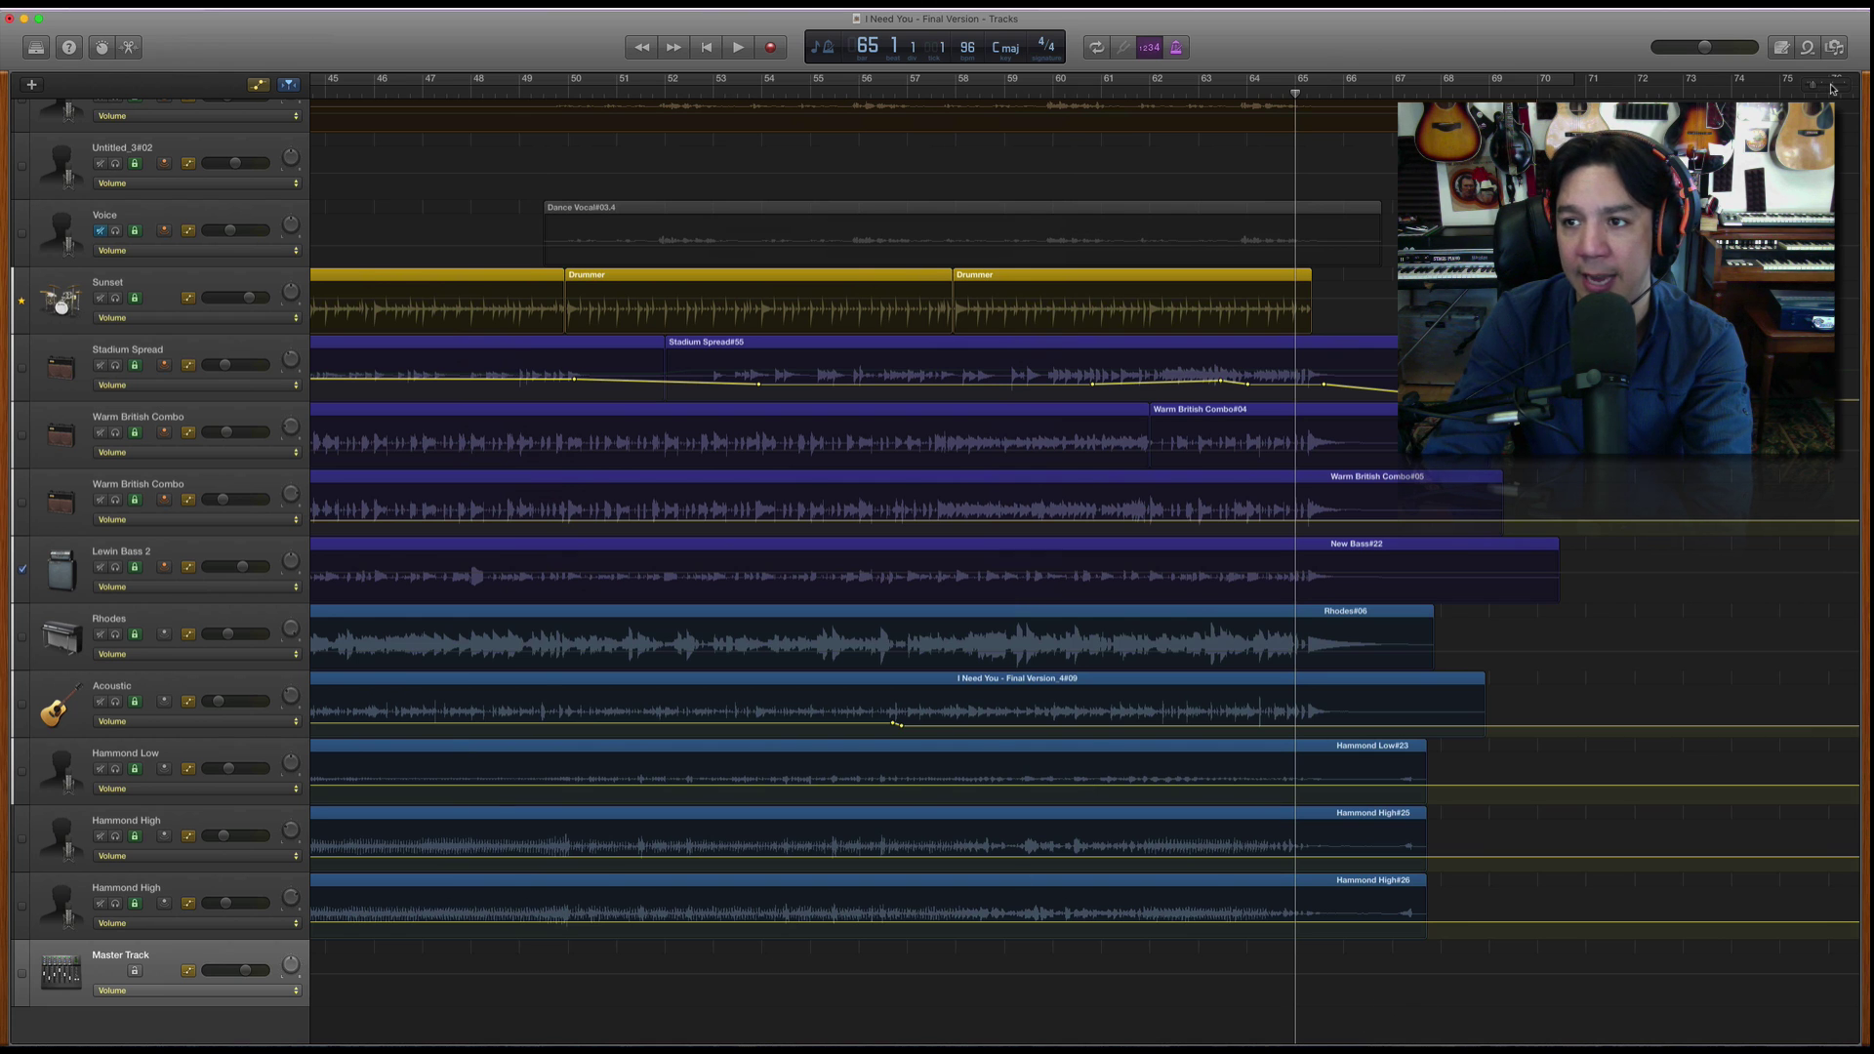
click(1833, 88)
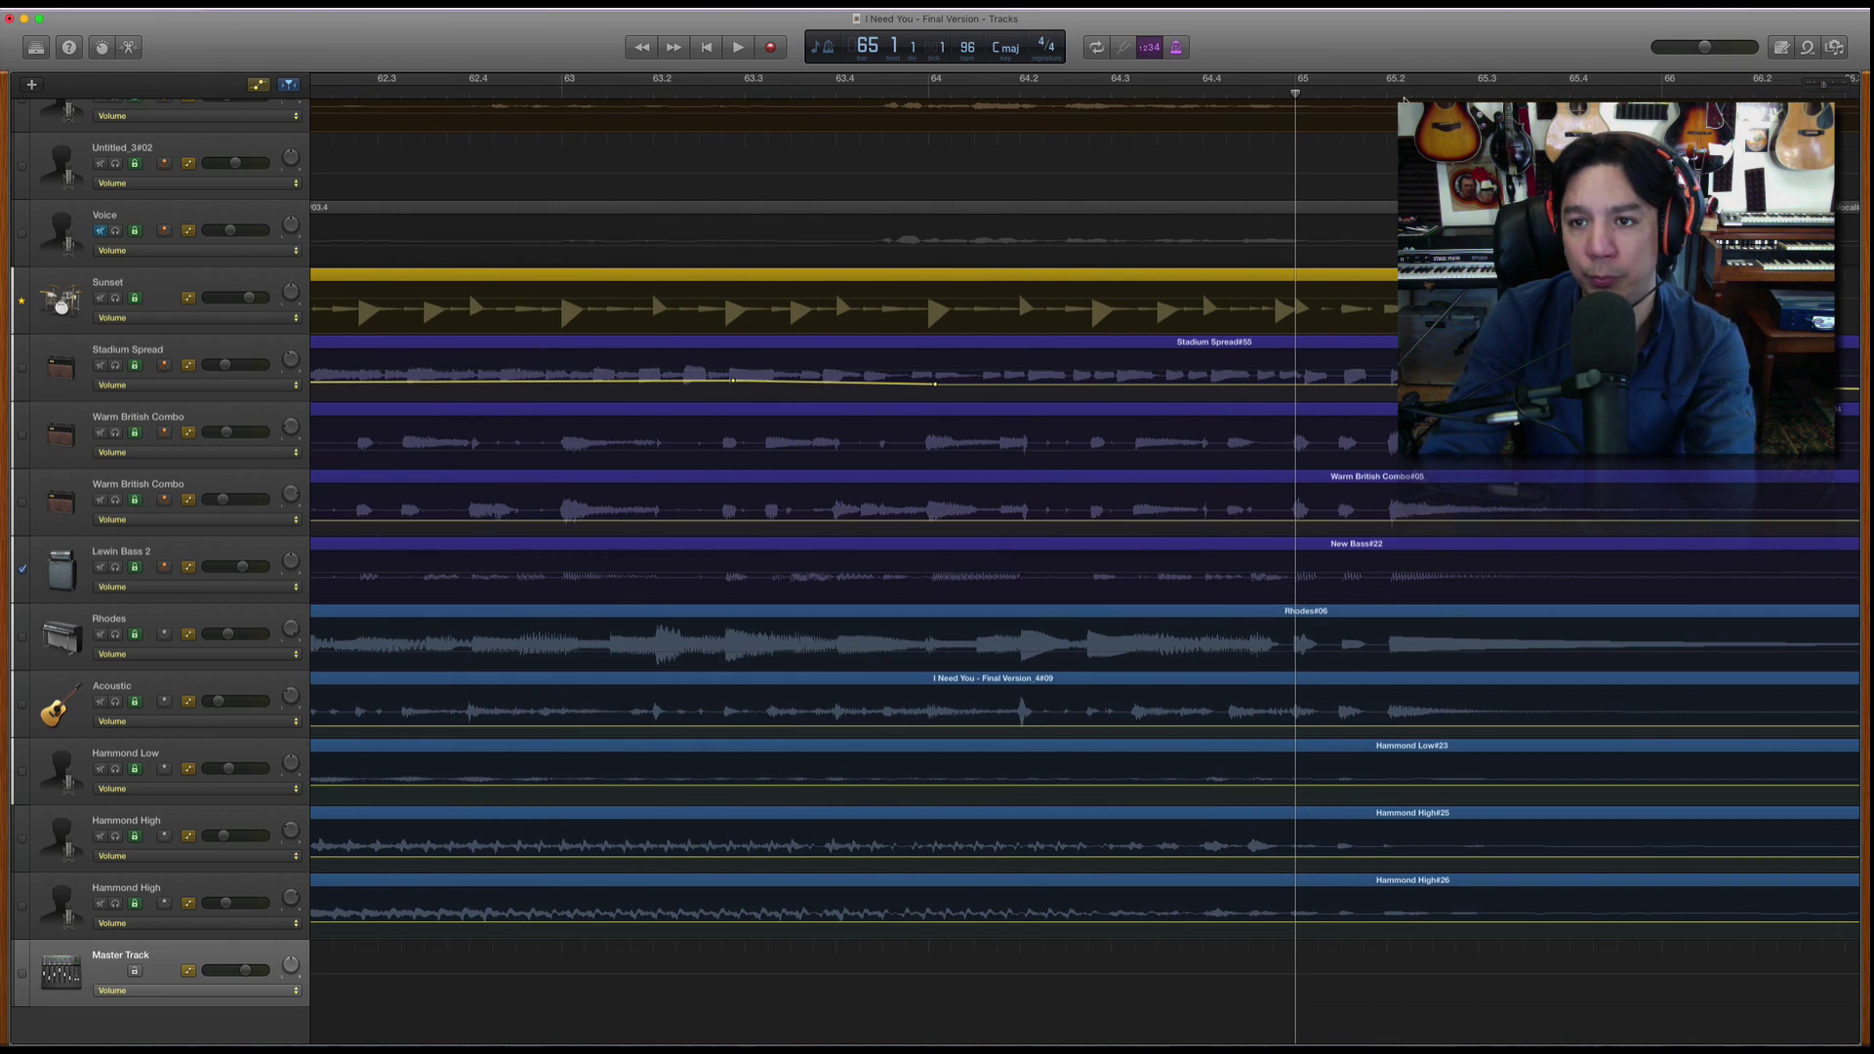
drag(1405, 94, 1390, 94)
scroll(1251, 727, left, 4)
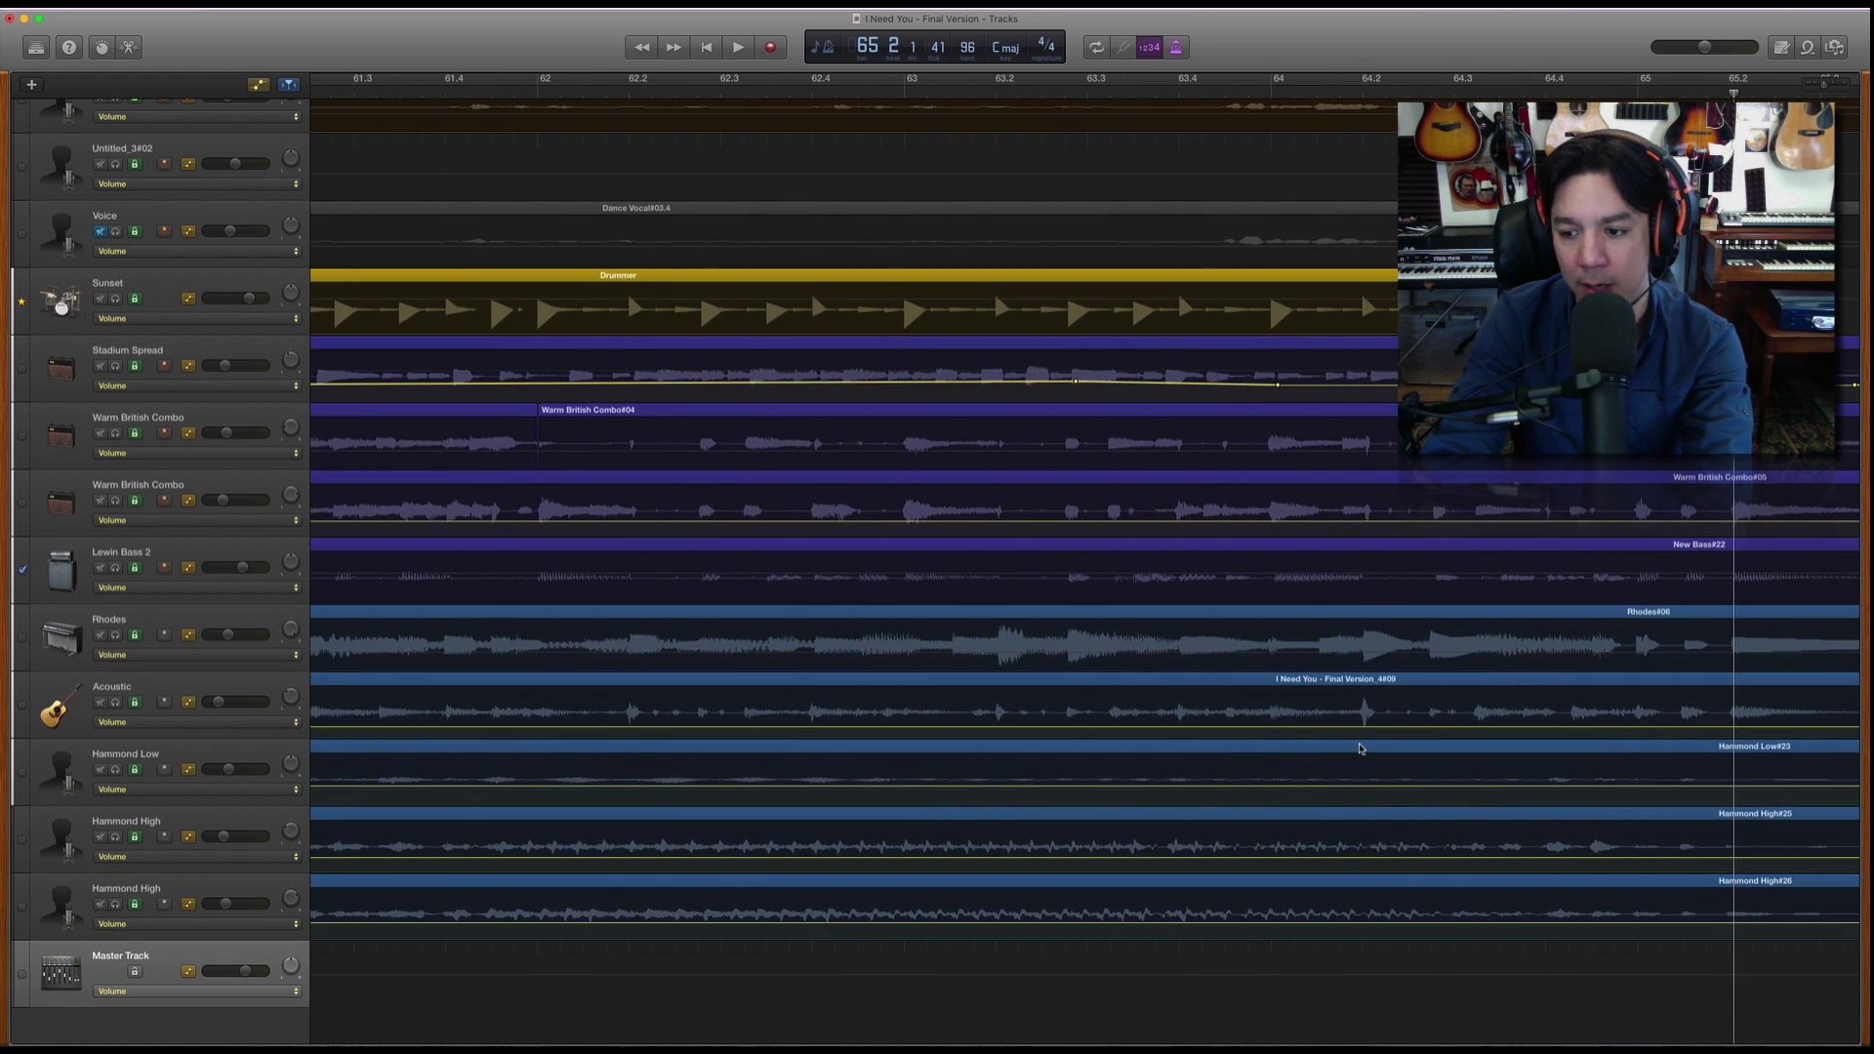
scroll(1251, 726, right, 5)
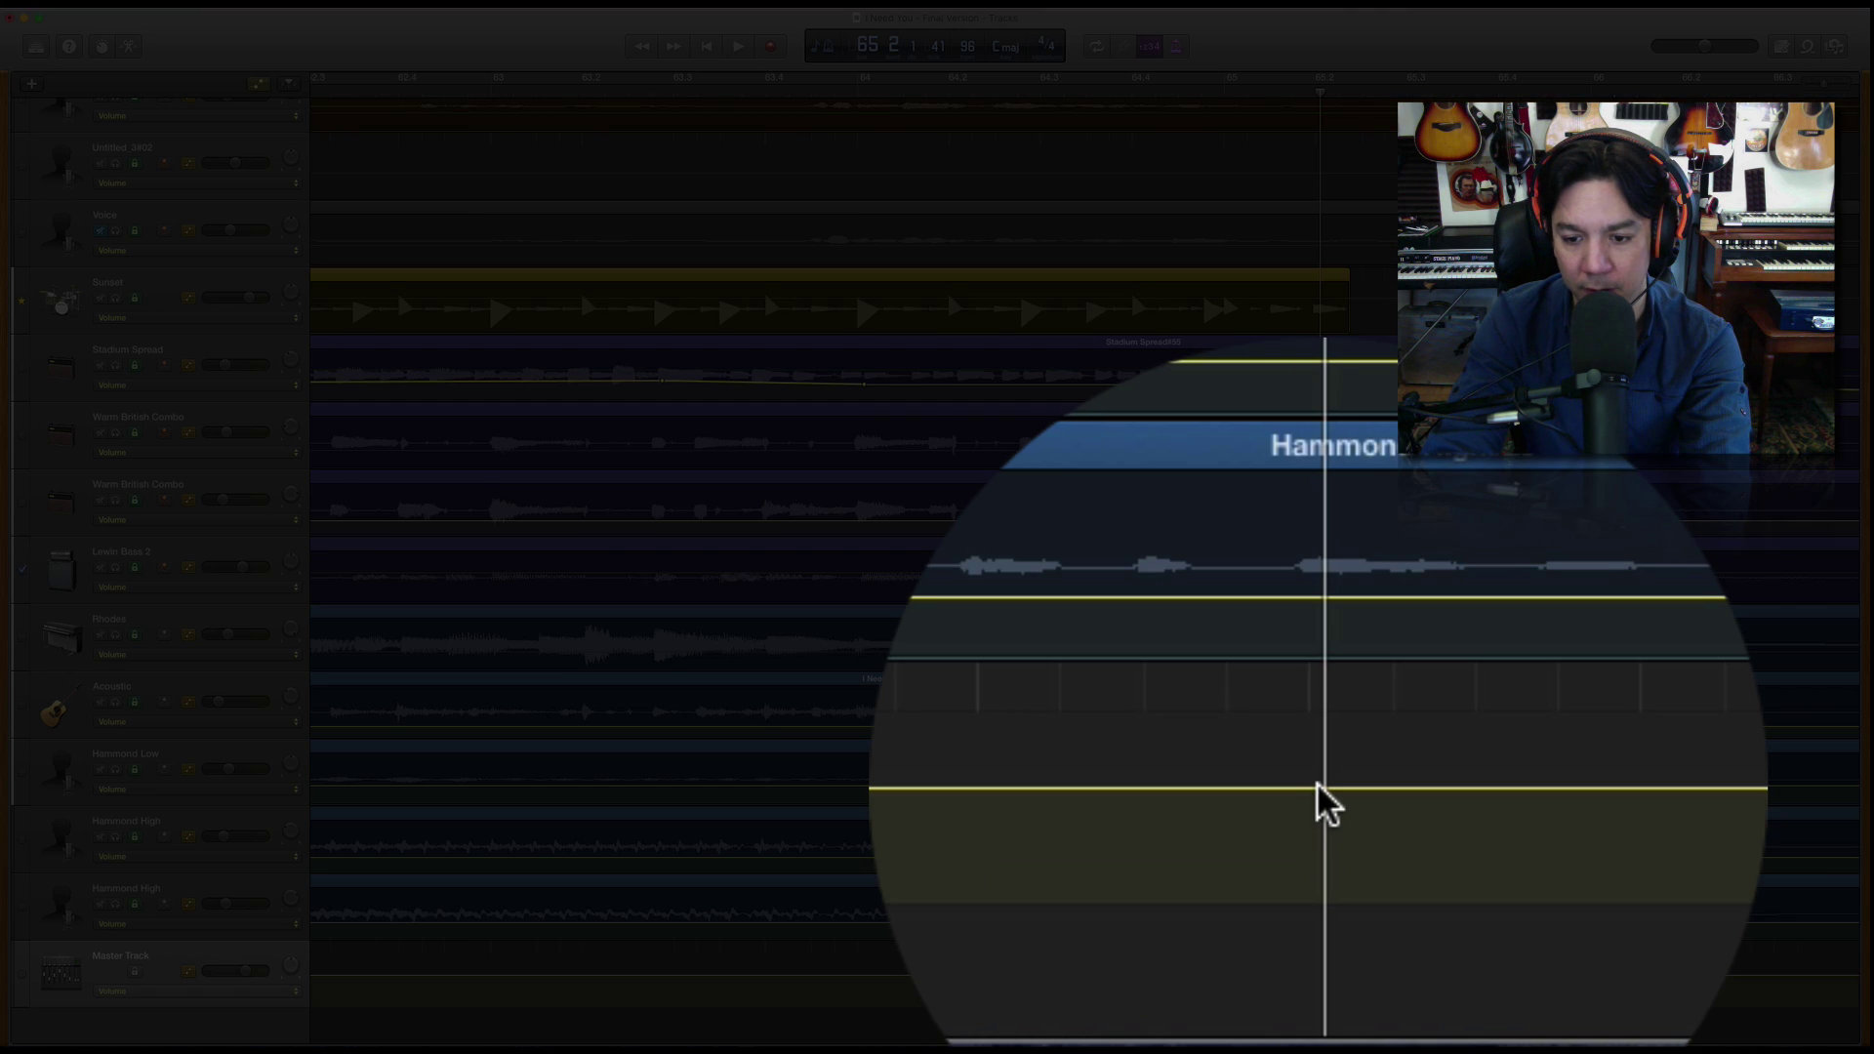
scroll(1325, 802, right, 5)
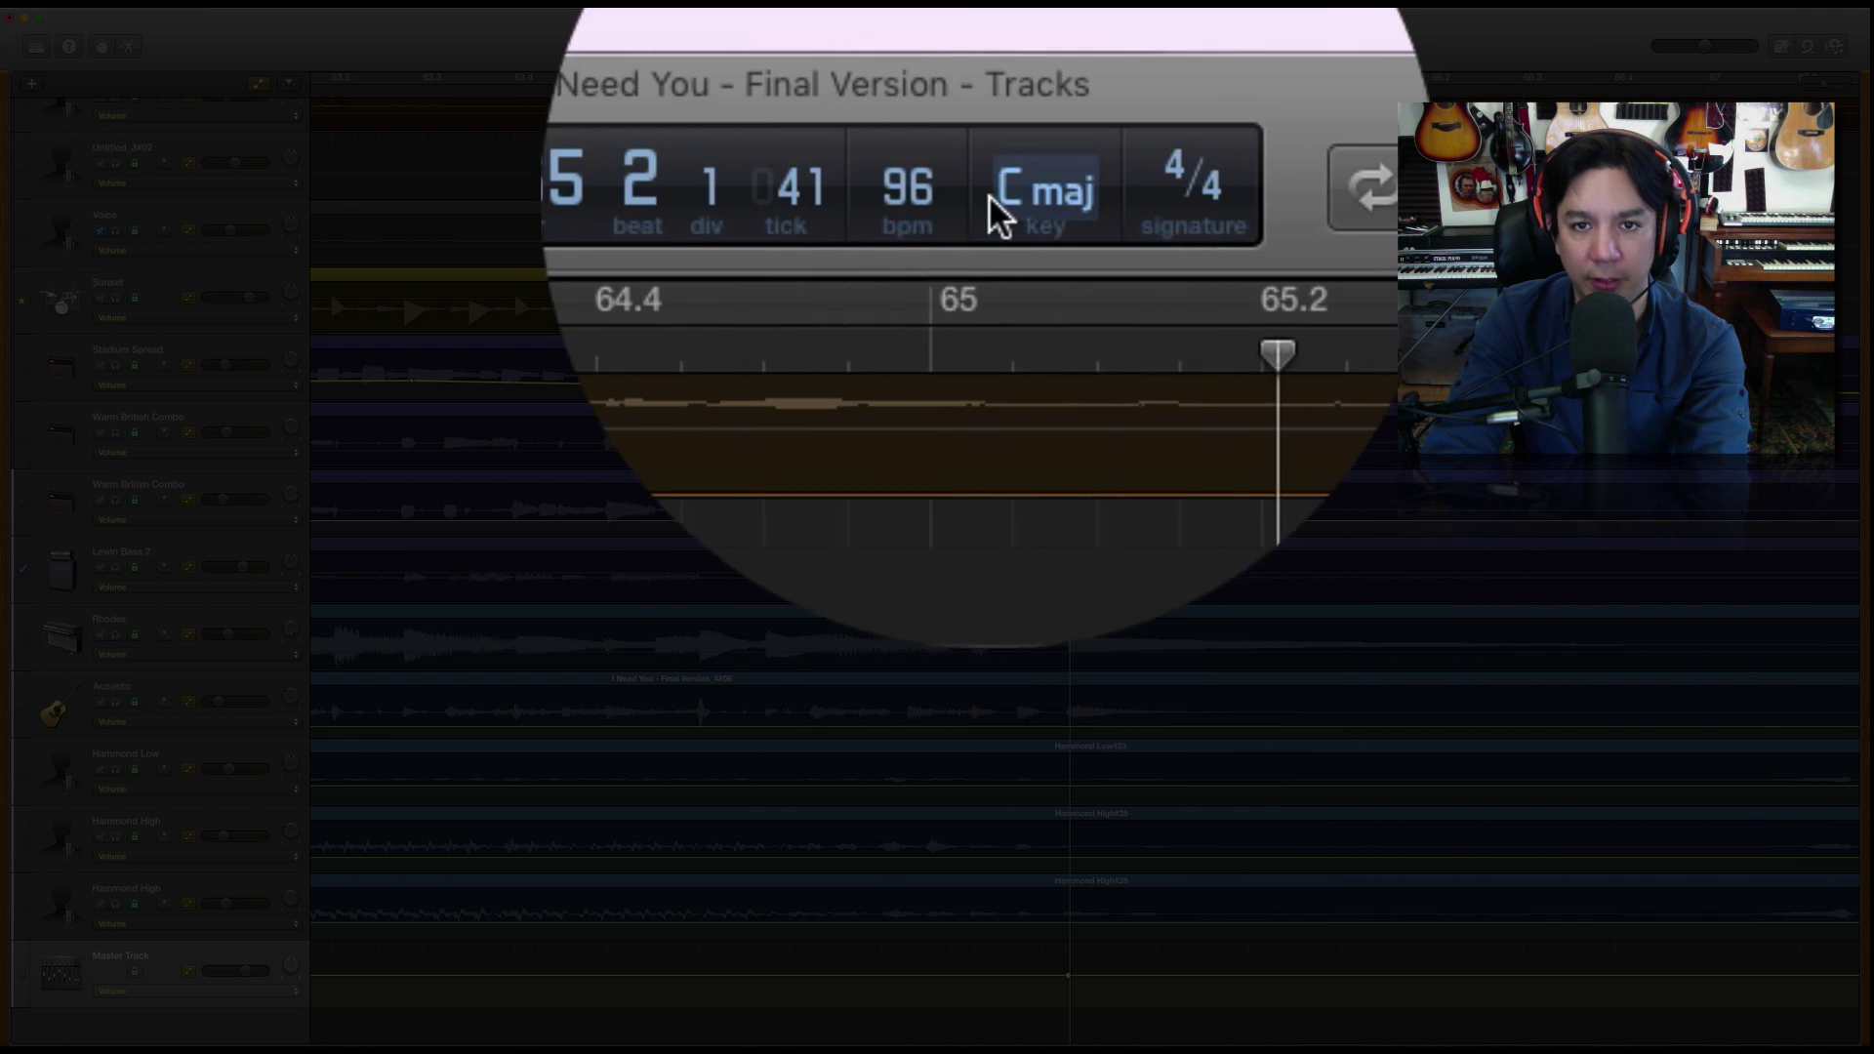
- Play the song's ending from around bar 64 beat 4 to hear where the fade should finish
click(980, 95)
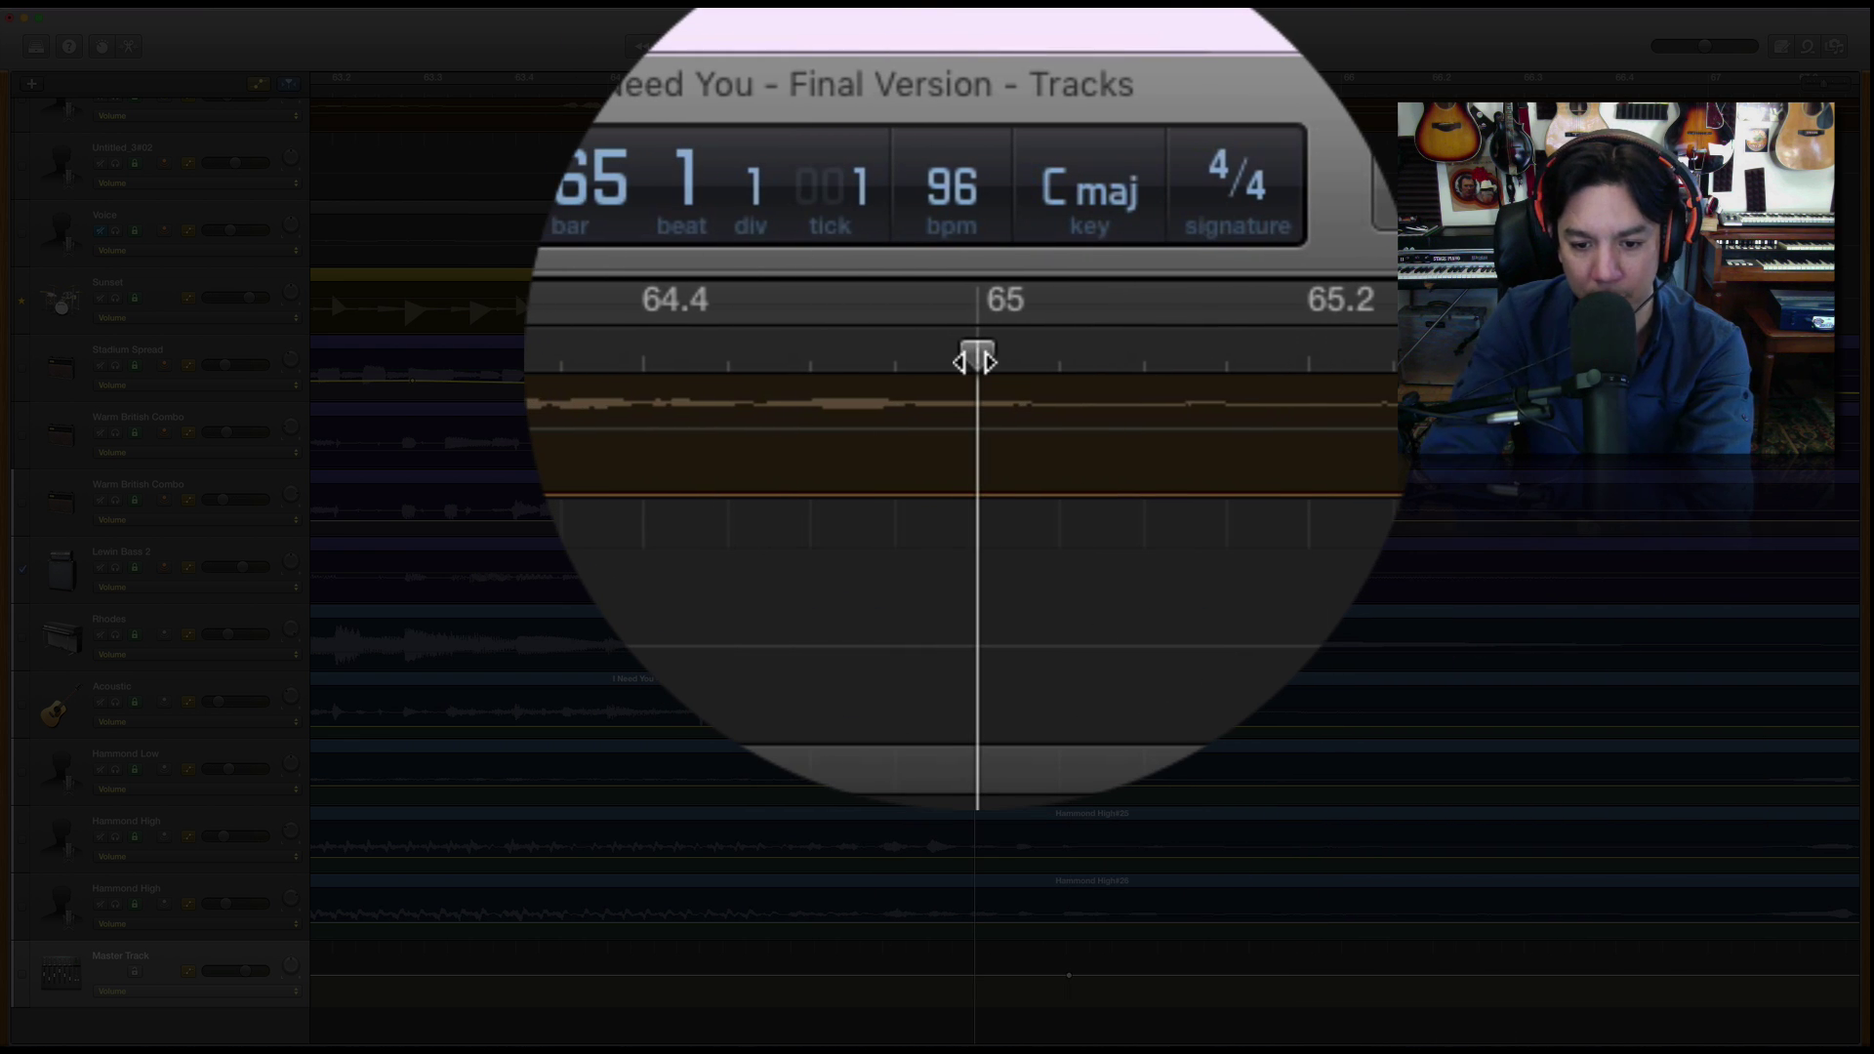
click(915, 91)
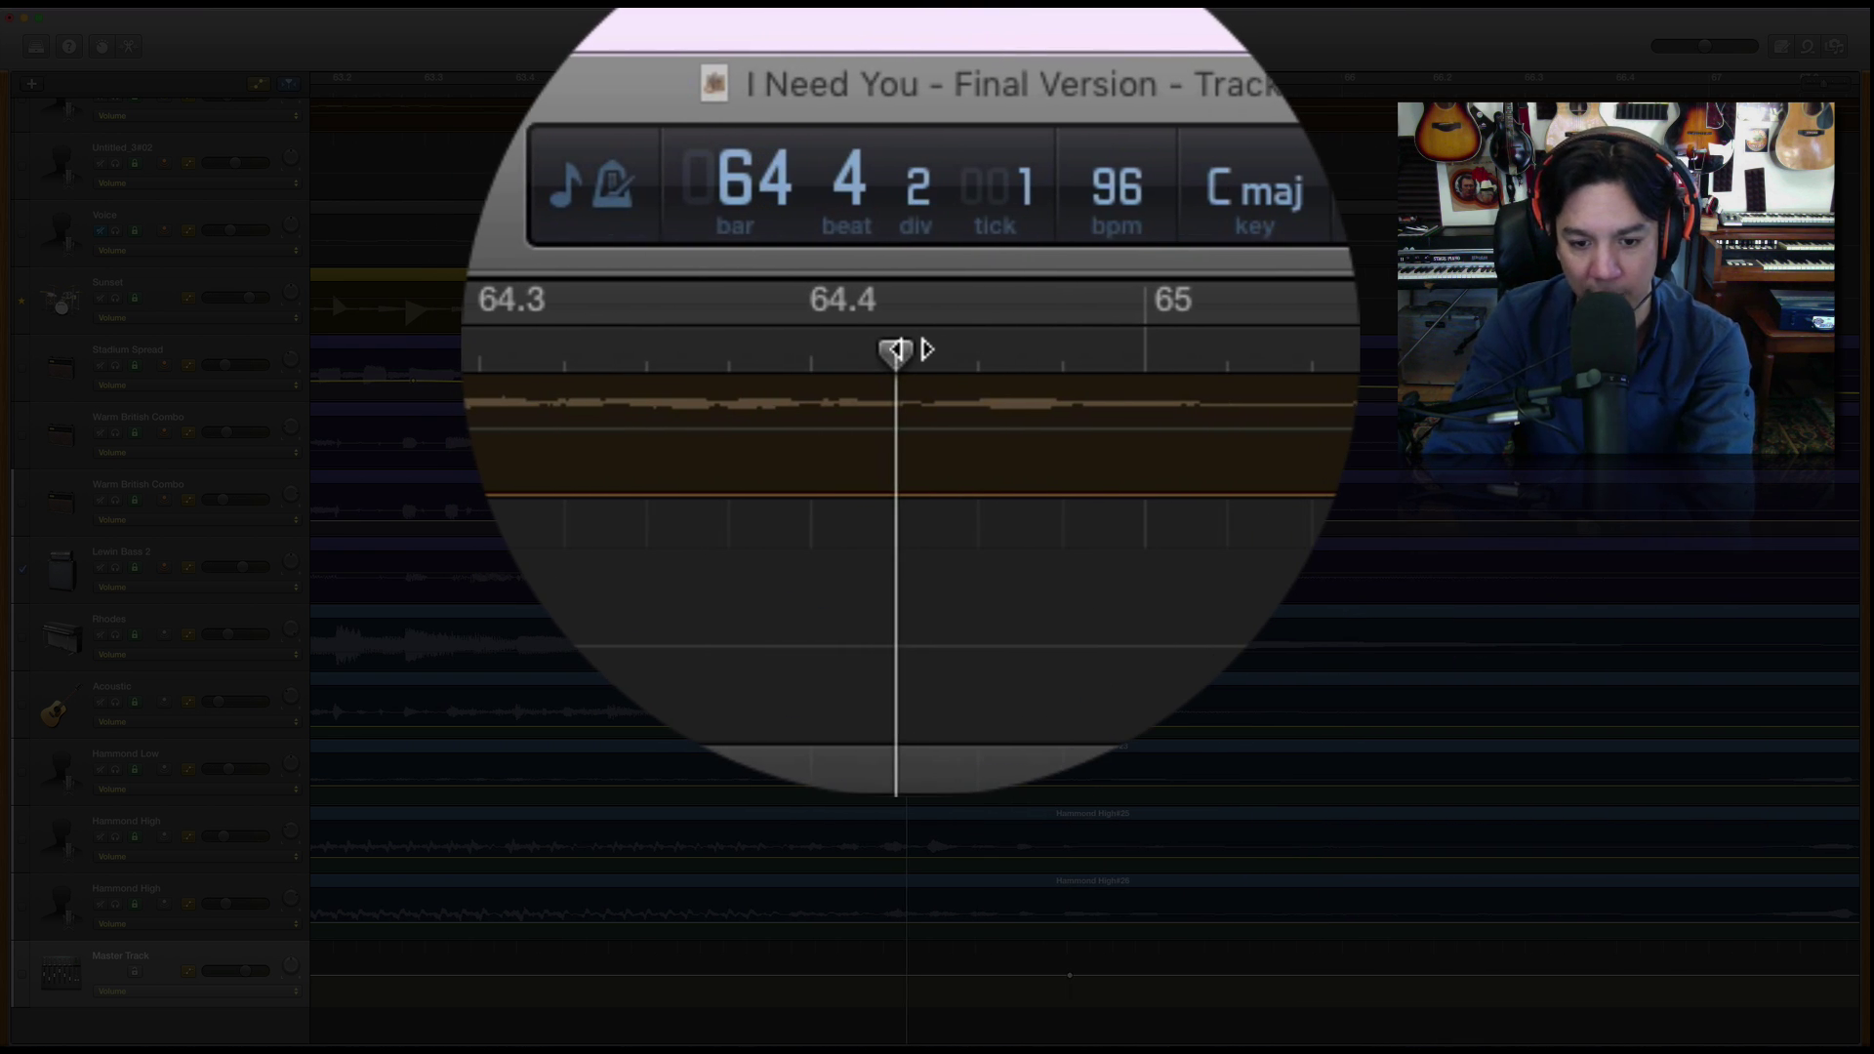
key(space)
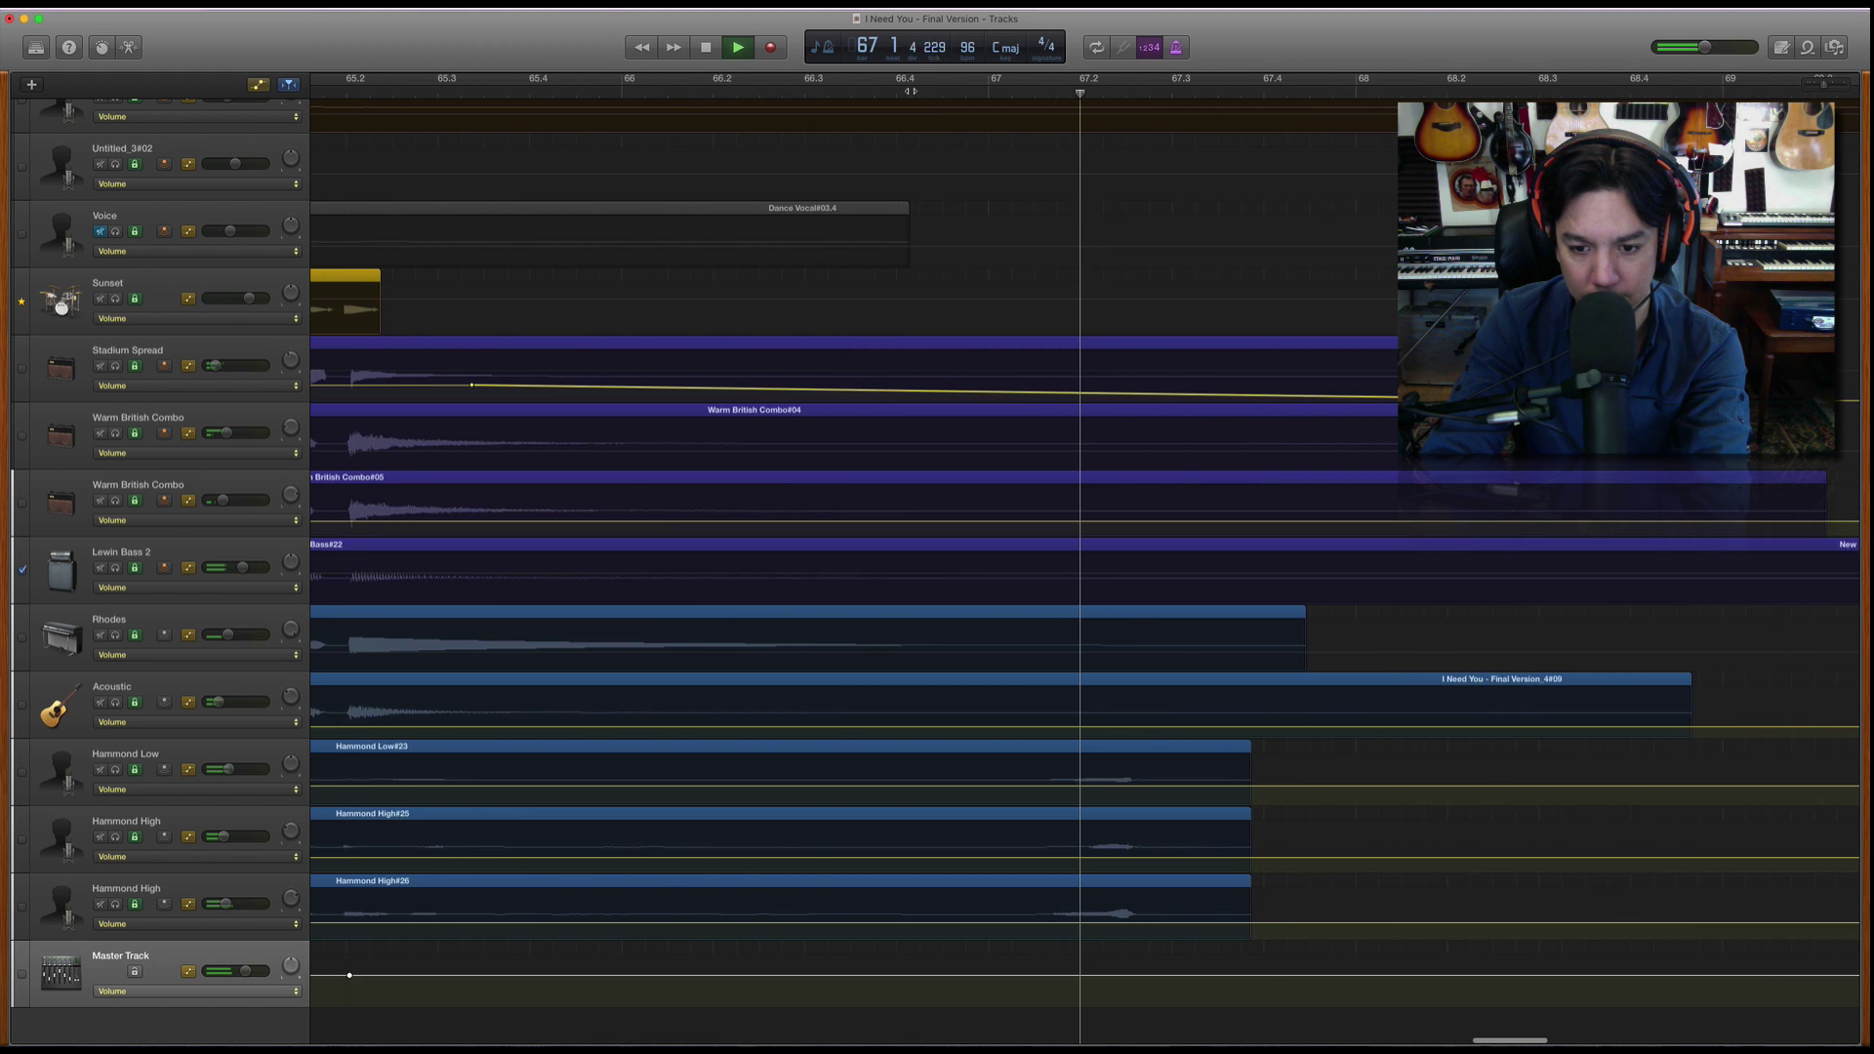
key(space)
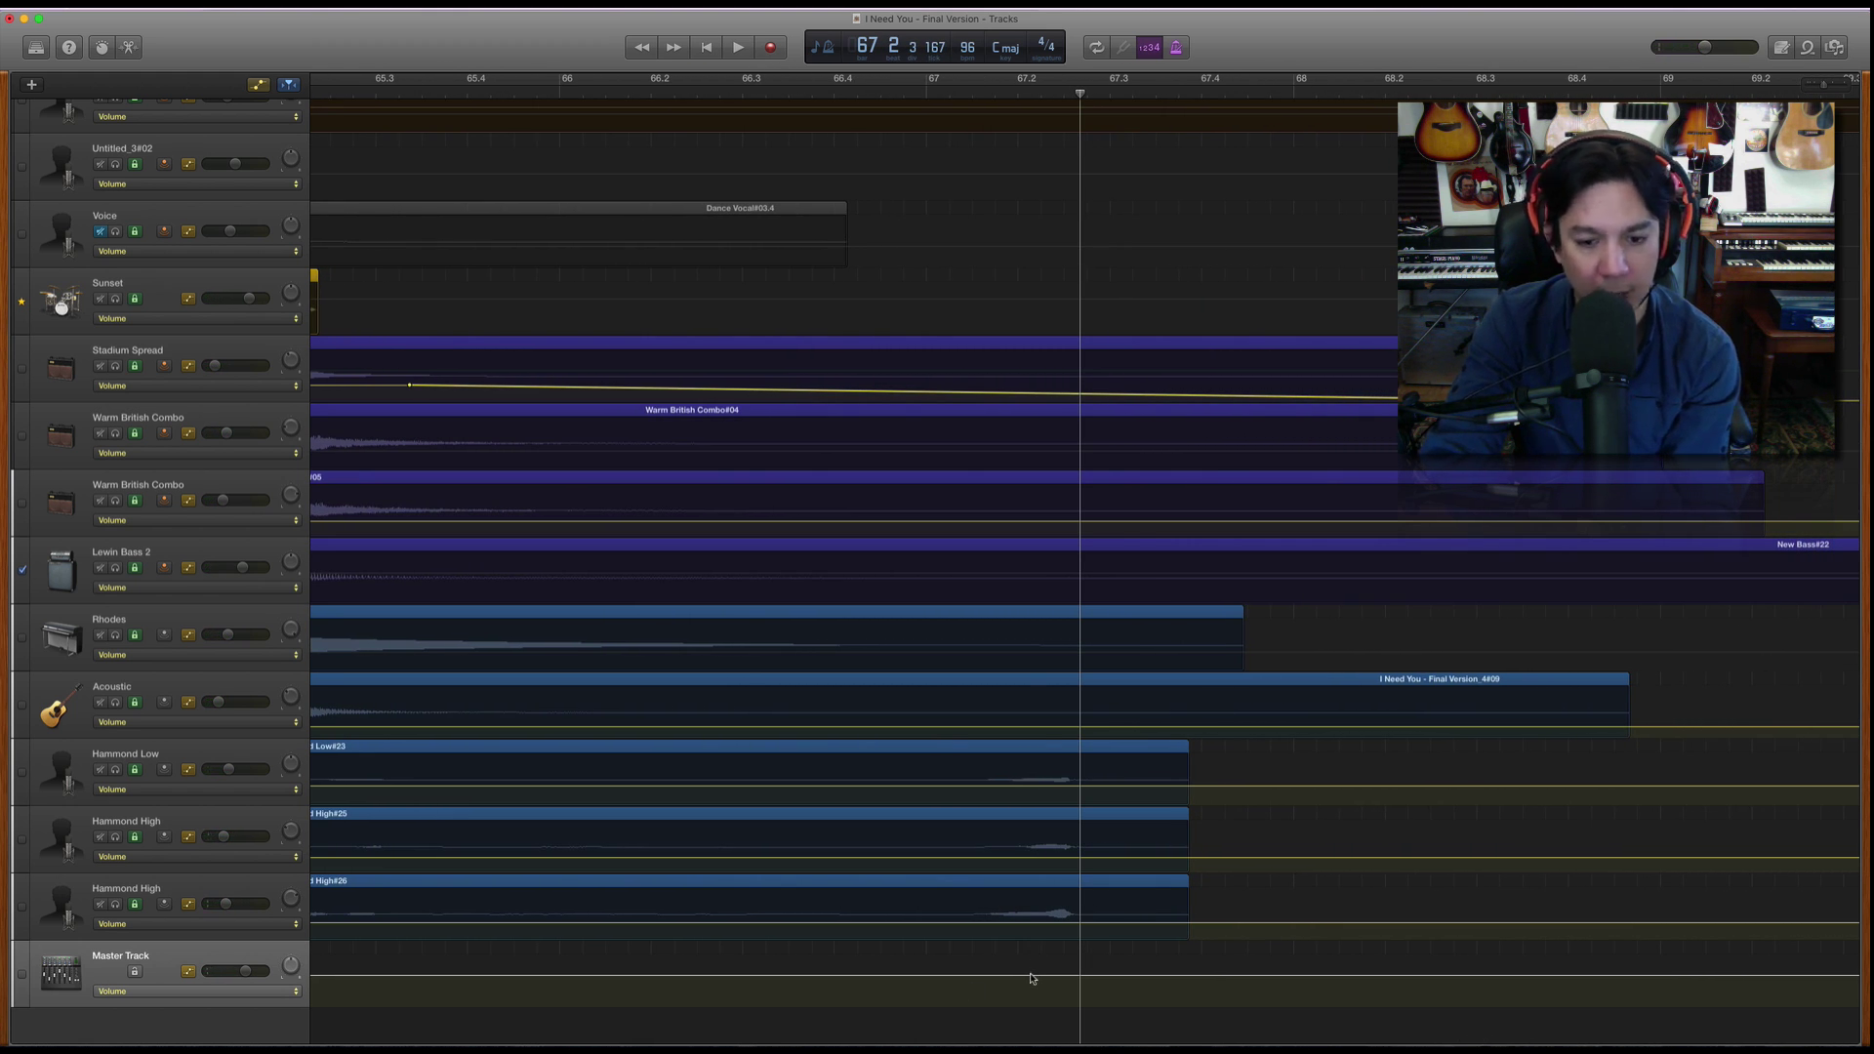
- Add a second volume point on the Master Track after the first and move it to about bar 67 as the fade's end
click(1025, 976)
scroll(1025, 977, left, 5)
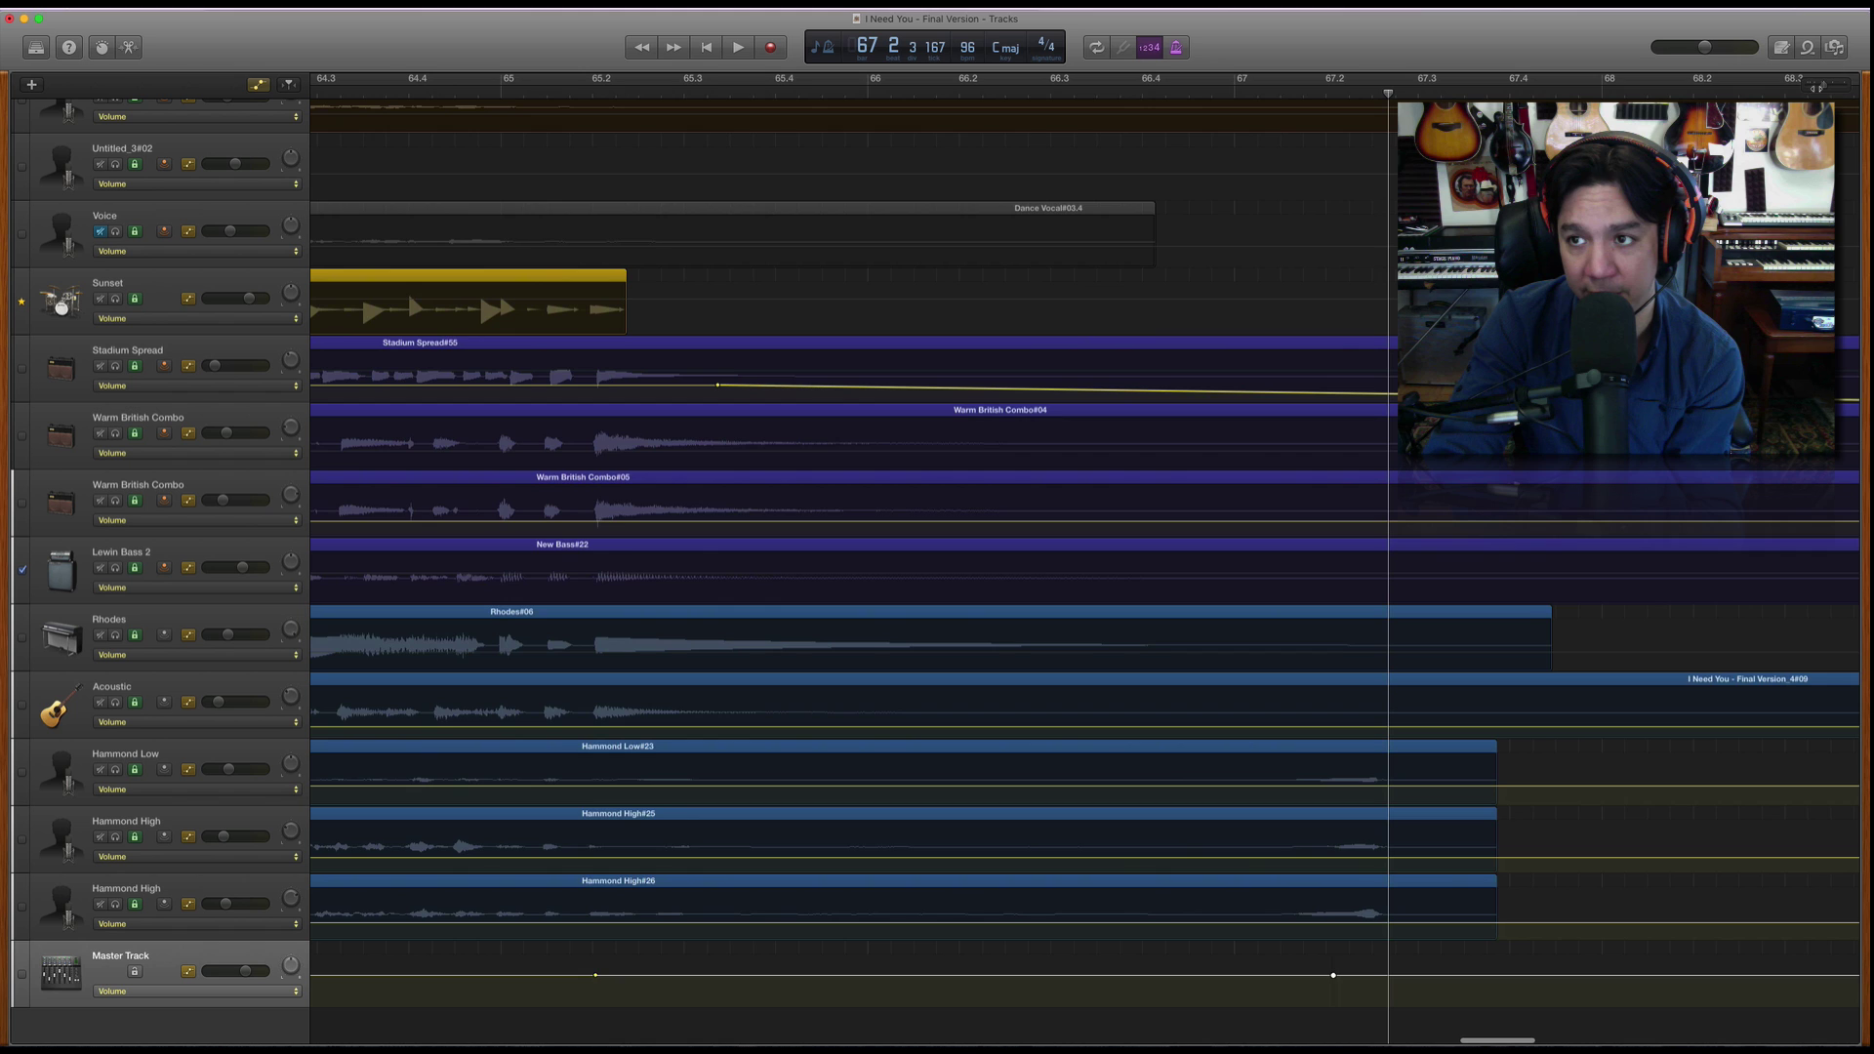
drag(1820, 86, 1812, 86)
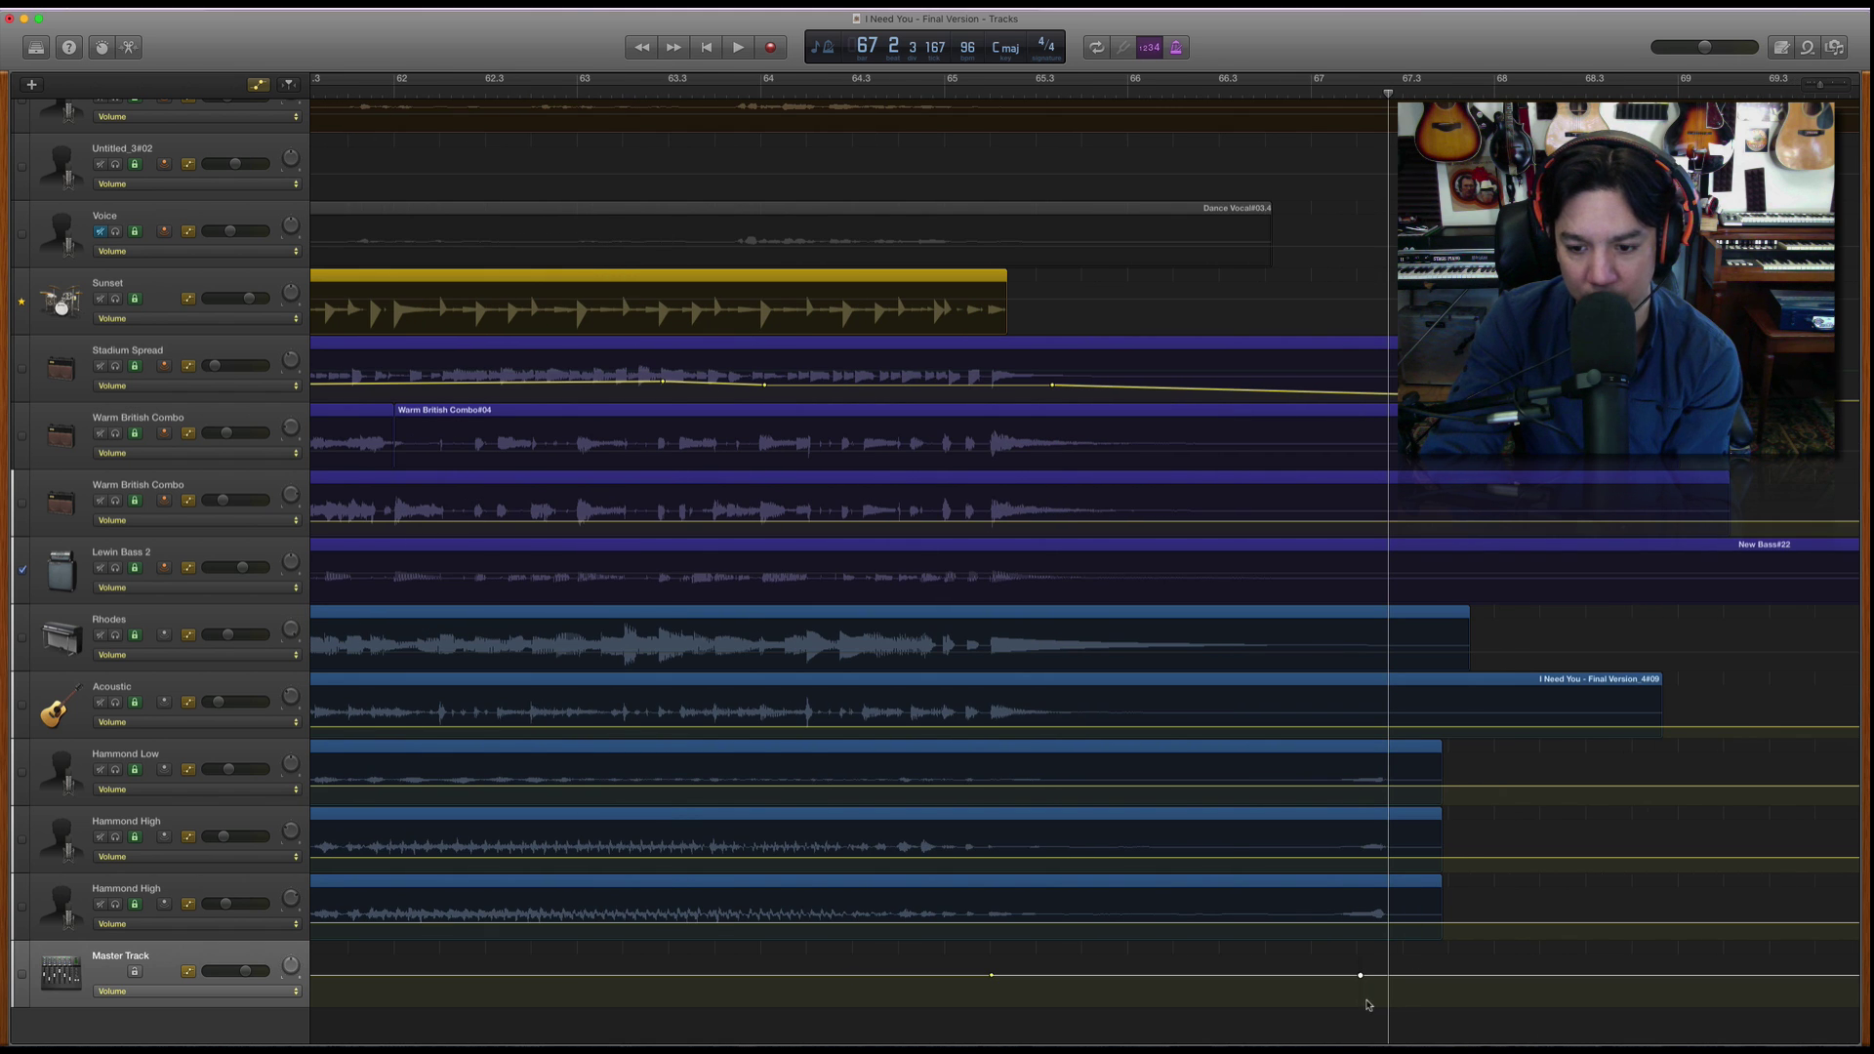
drag(1361, 979, 1310, 975)
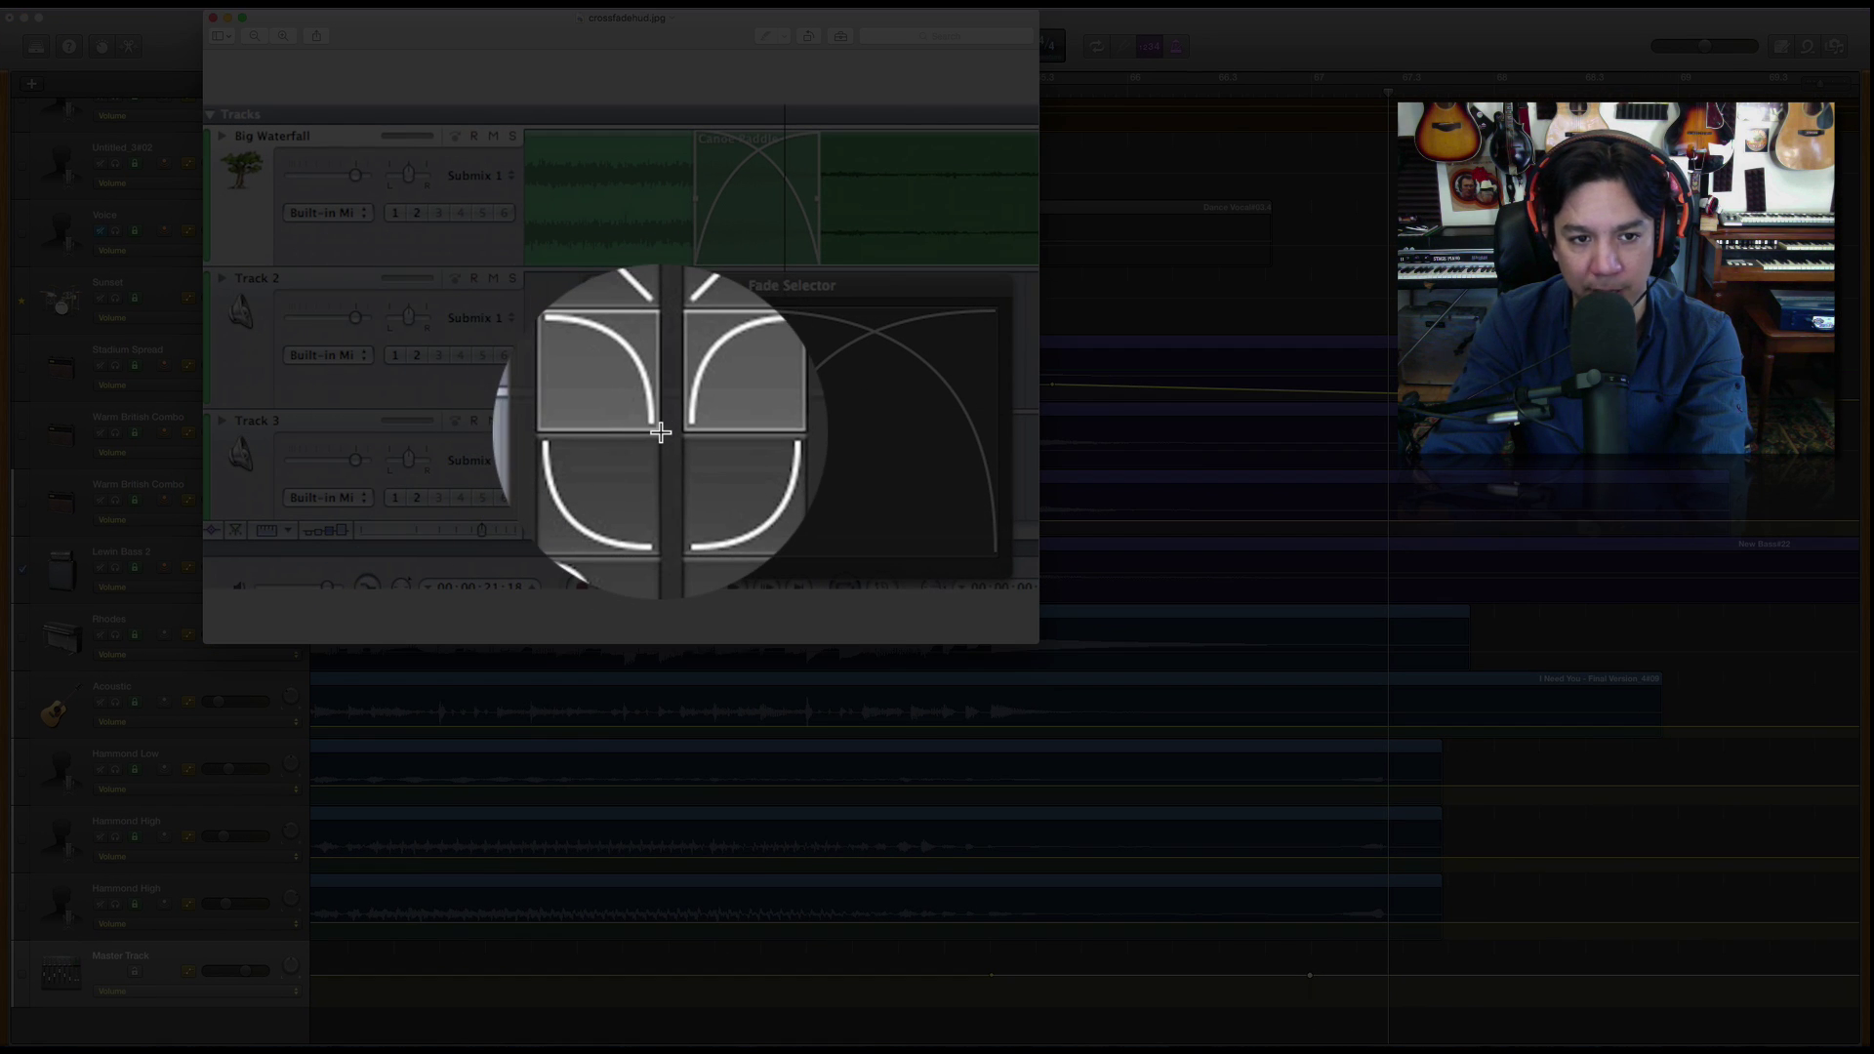
- Return to the GarageBand project and add evenly spaced volume points on the Master Track between the fade's start and end points
key(super+Tab)
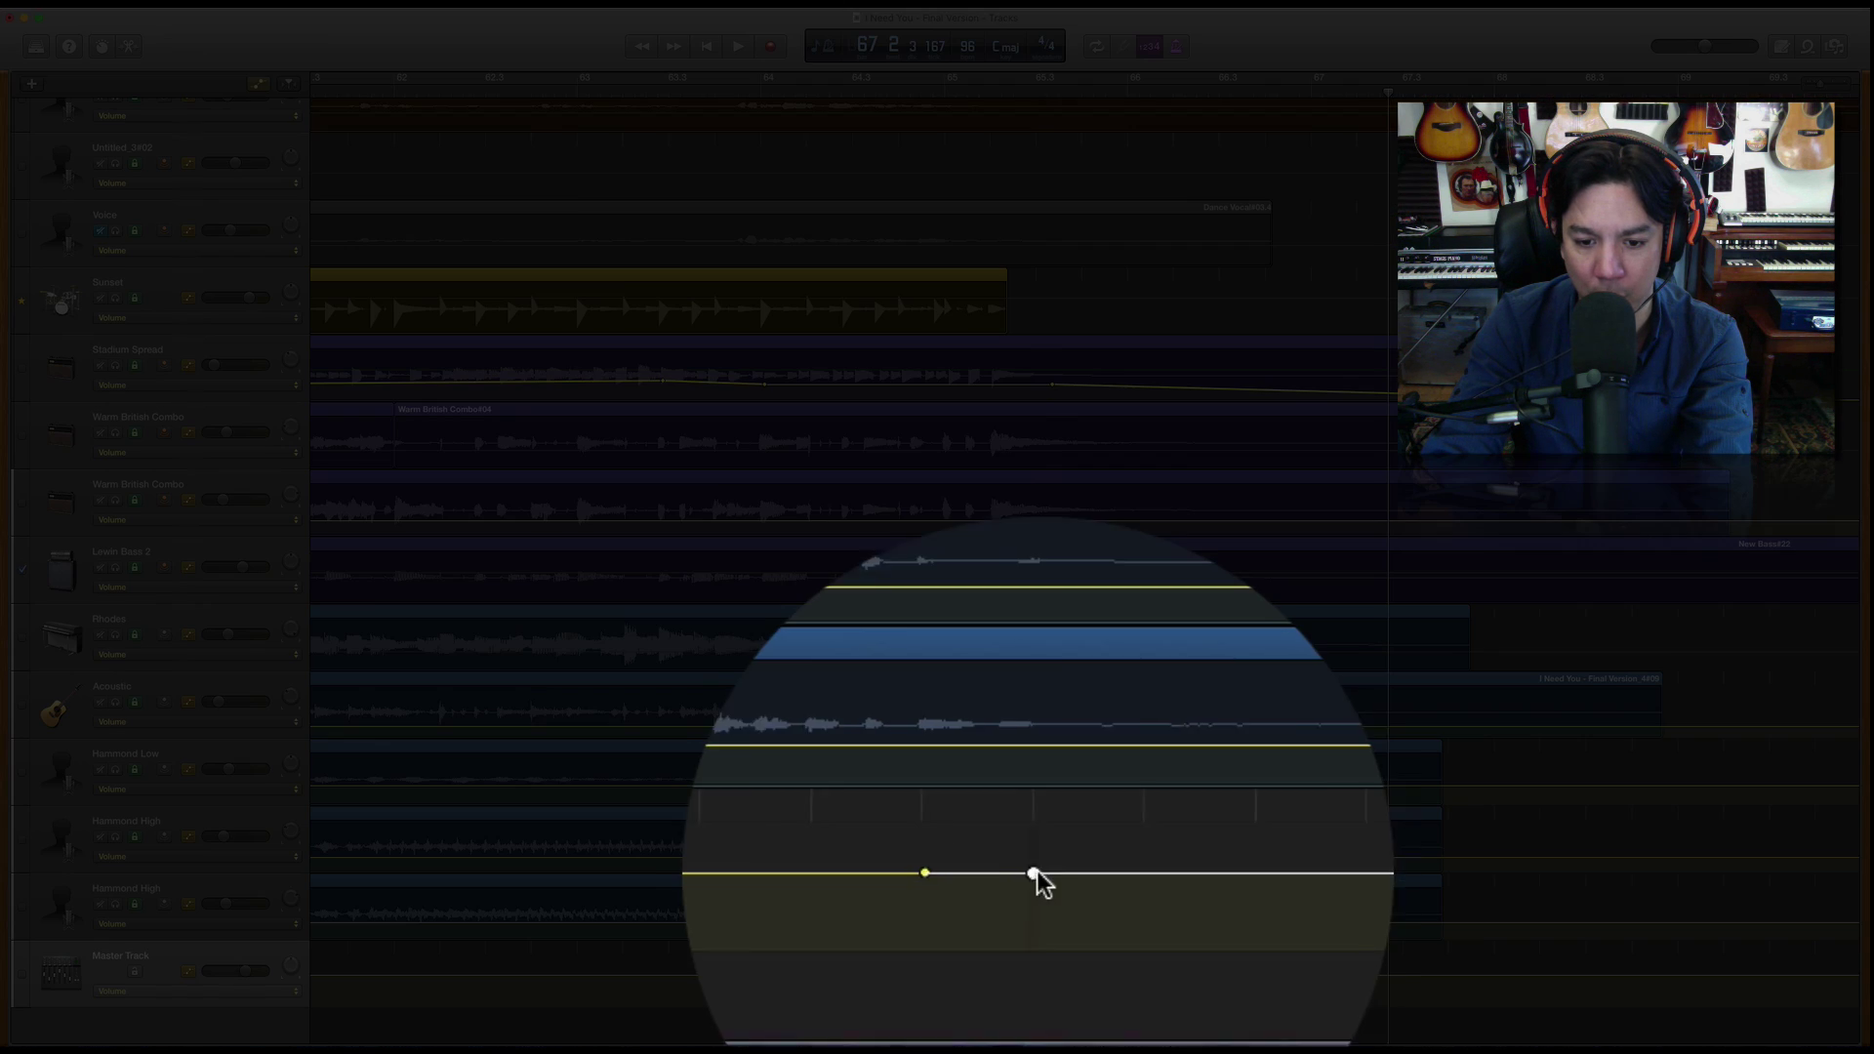
click(1034, 975)
click(1080, 975)
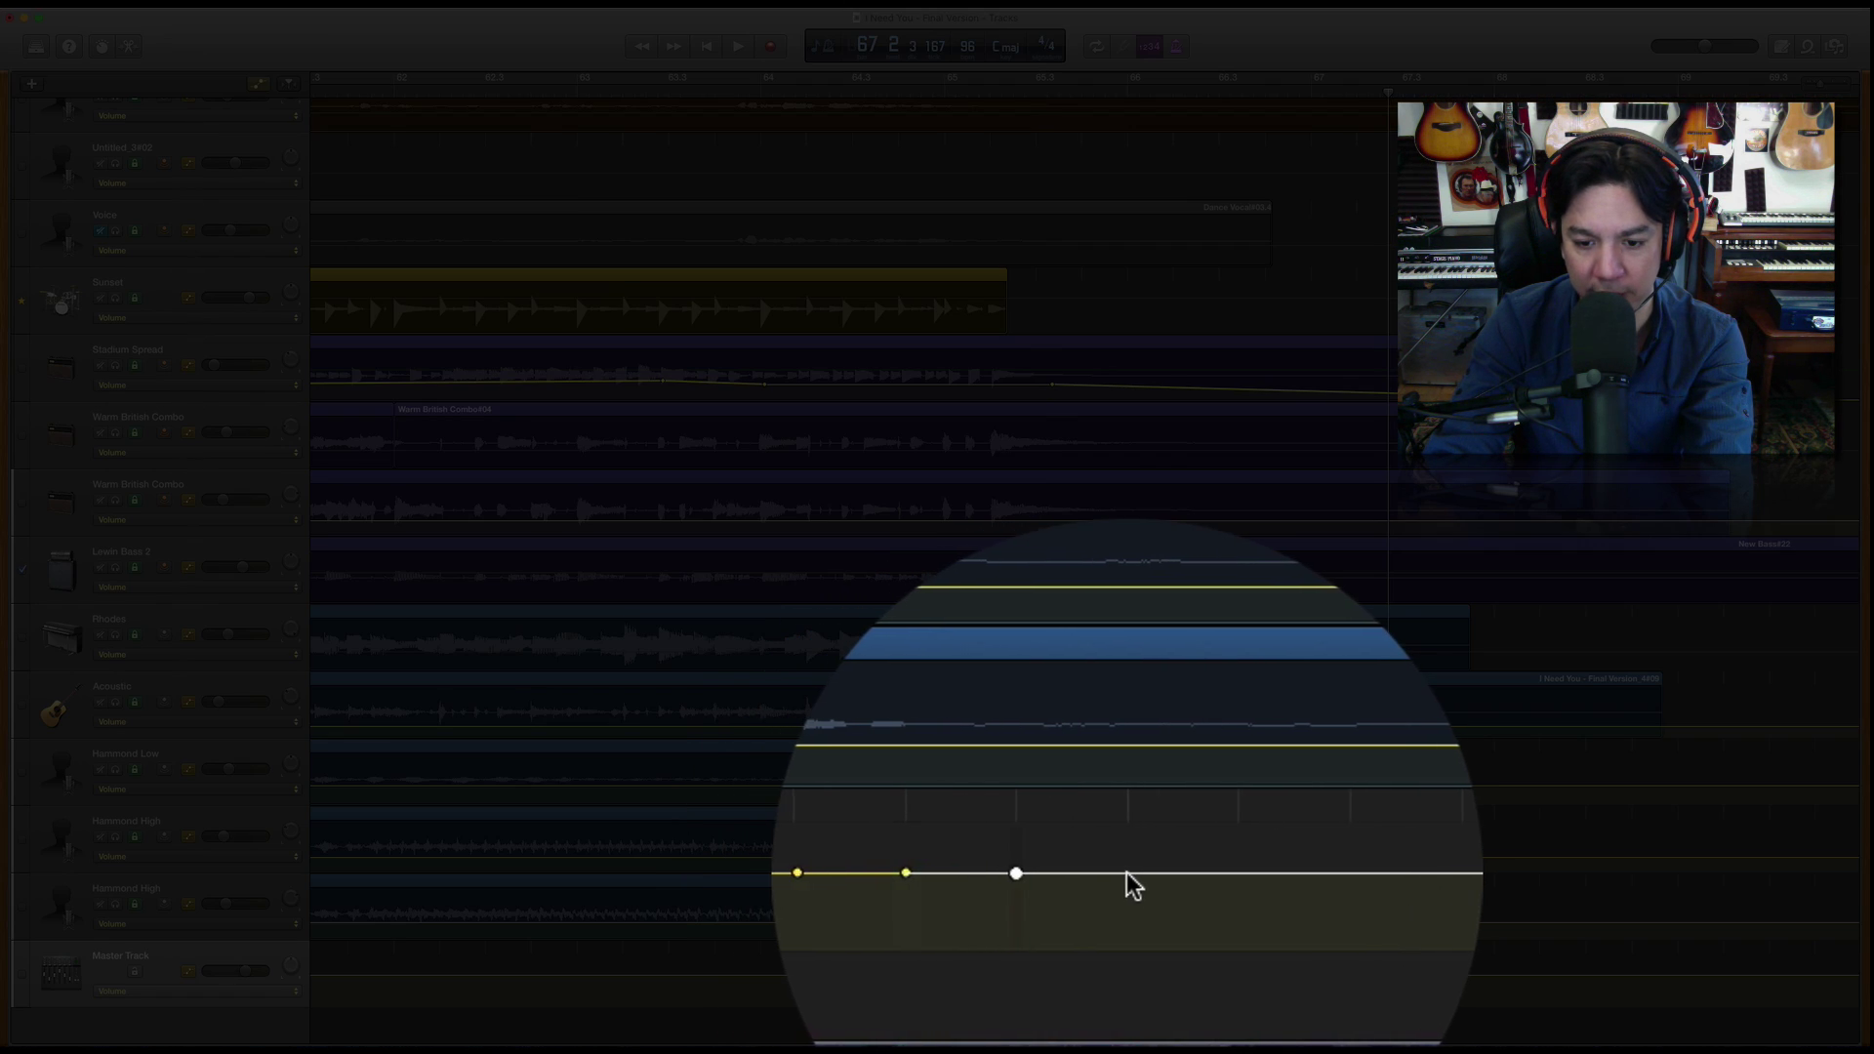
click(1221, 875)
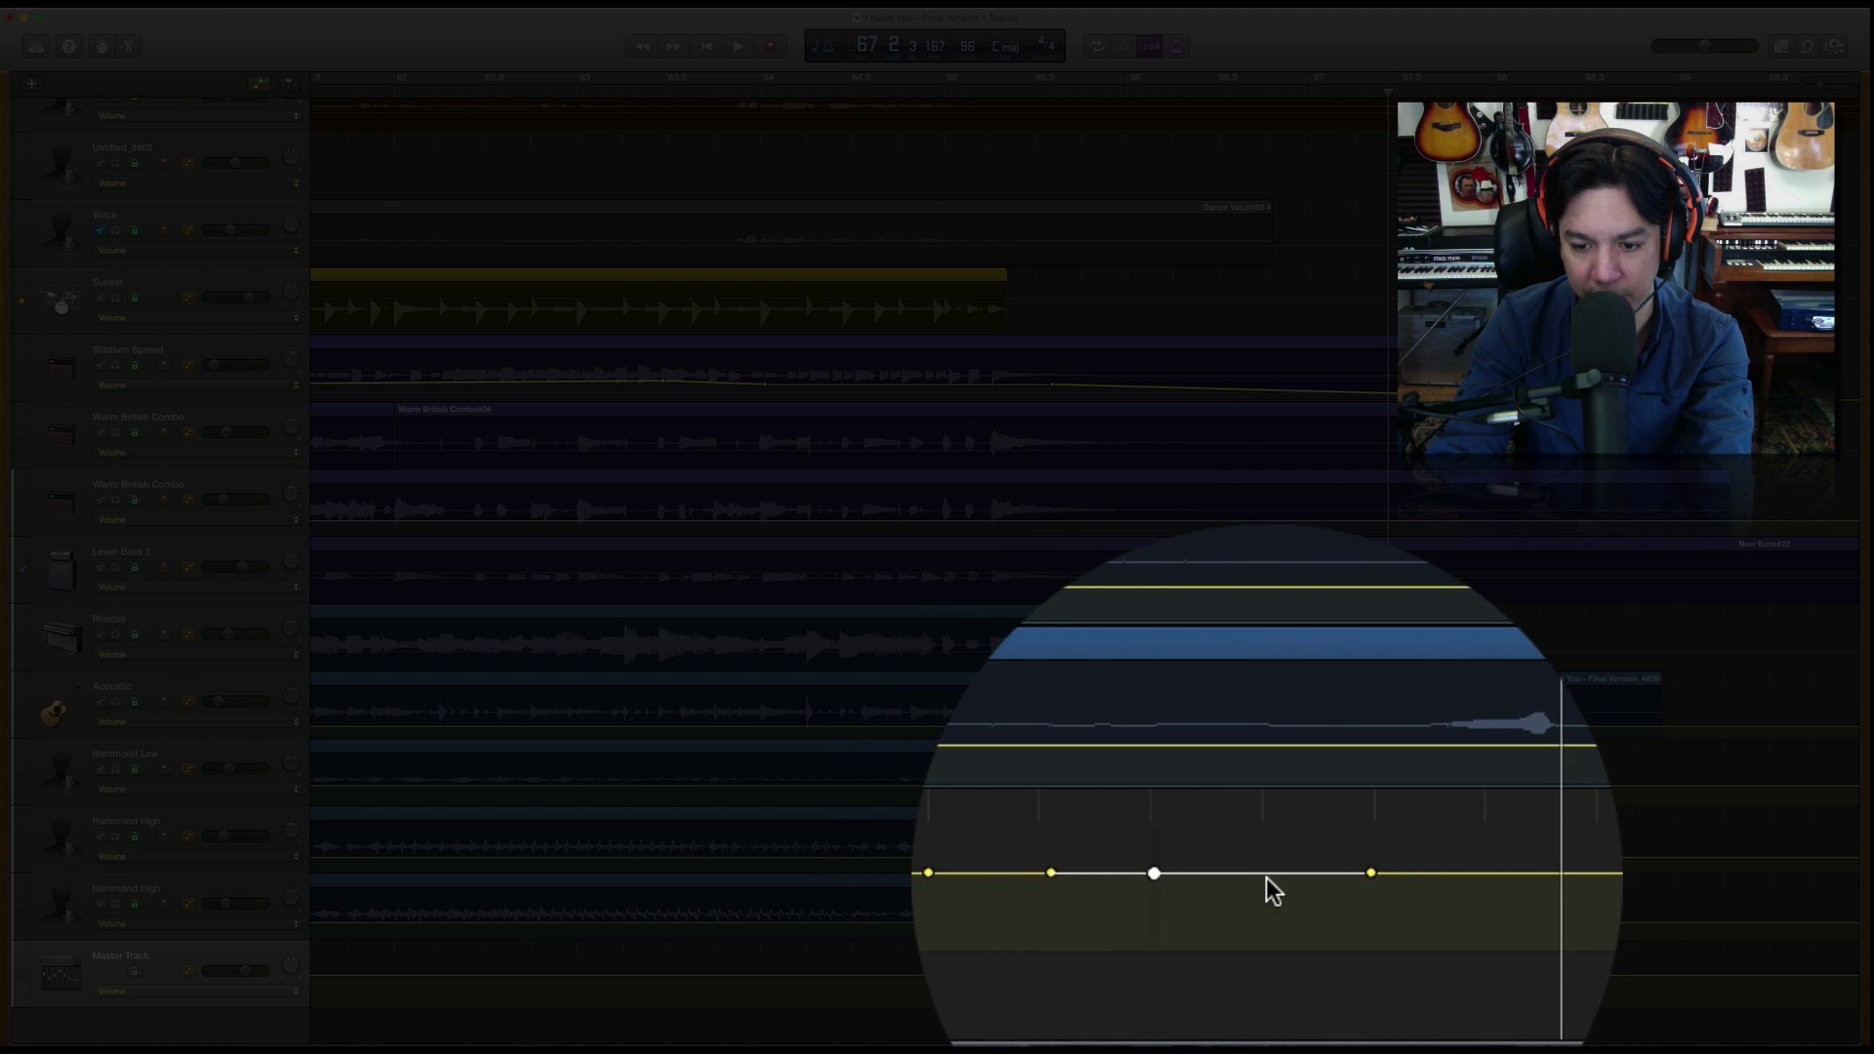
click(1266, 975)
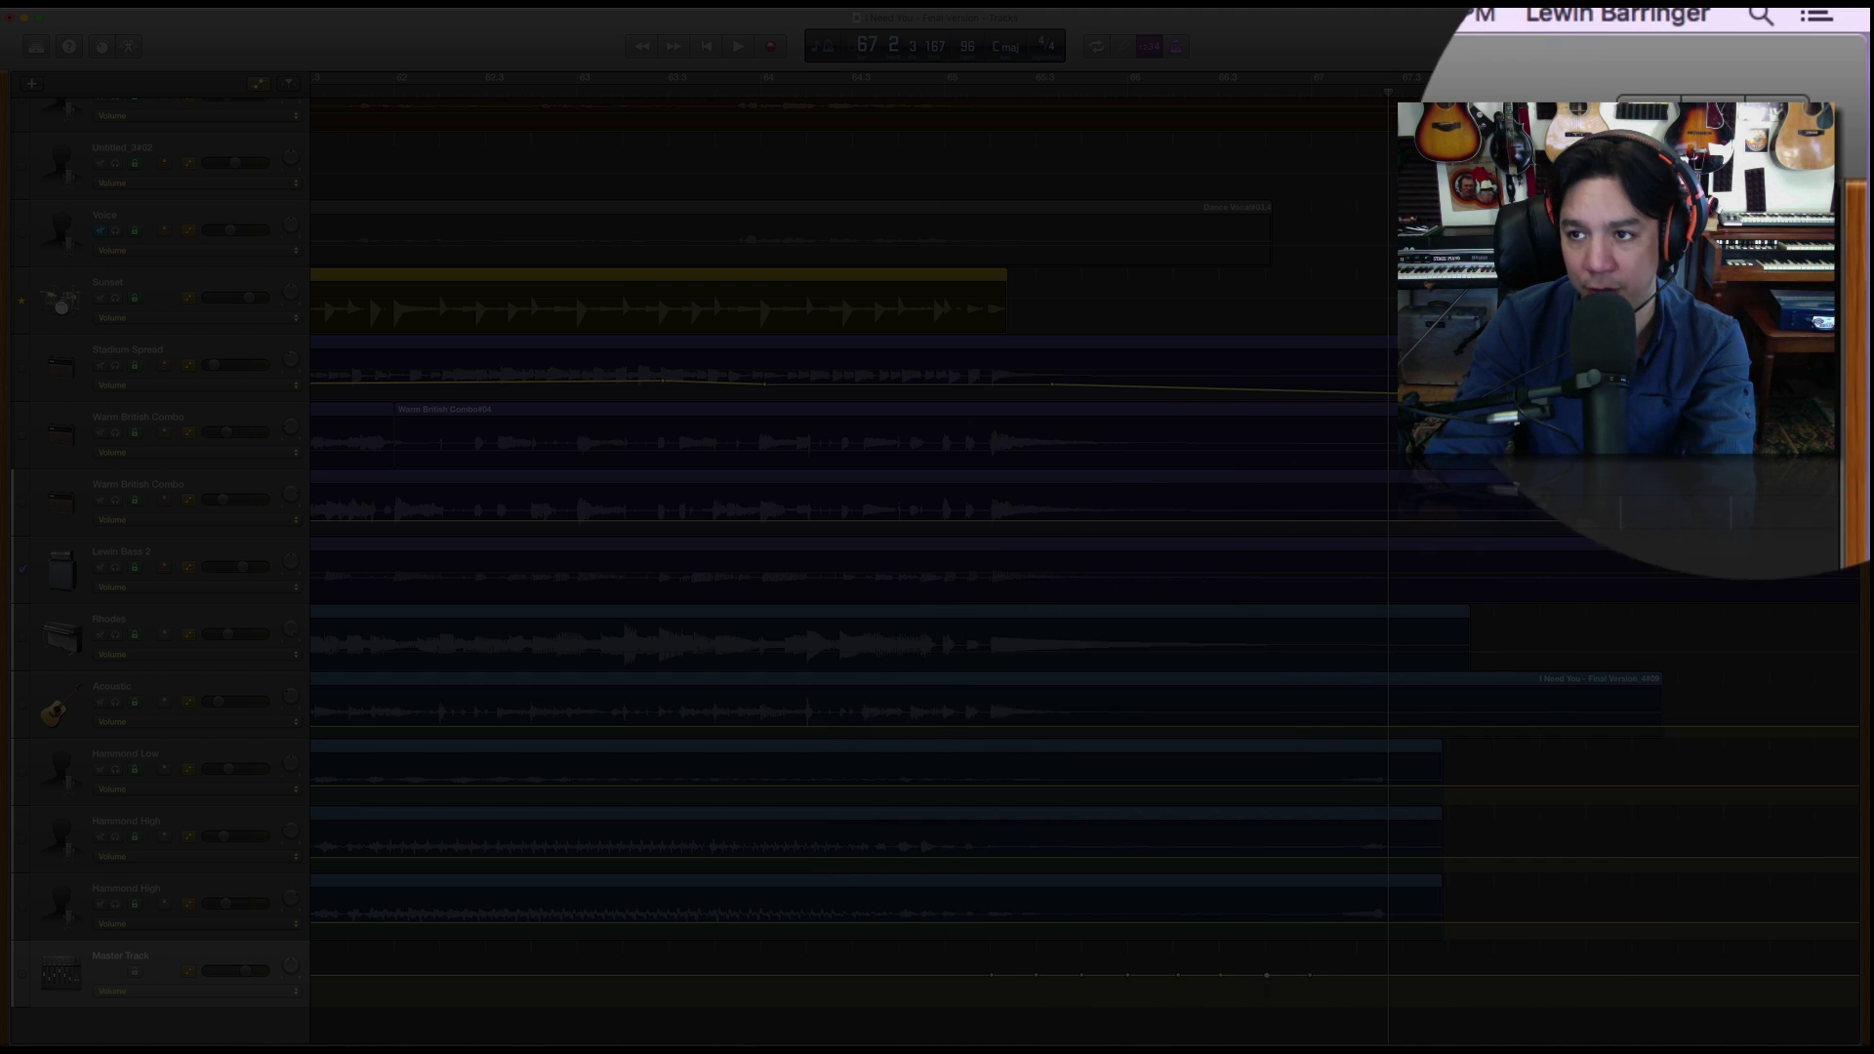
- Lower the Master Track volume points progressively to form a fade-out curve, with the end point at bar 67 fully down
drag(1831, 84, 1811, 84)
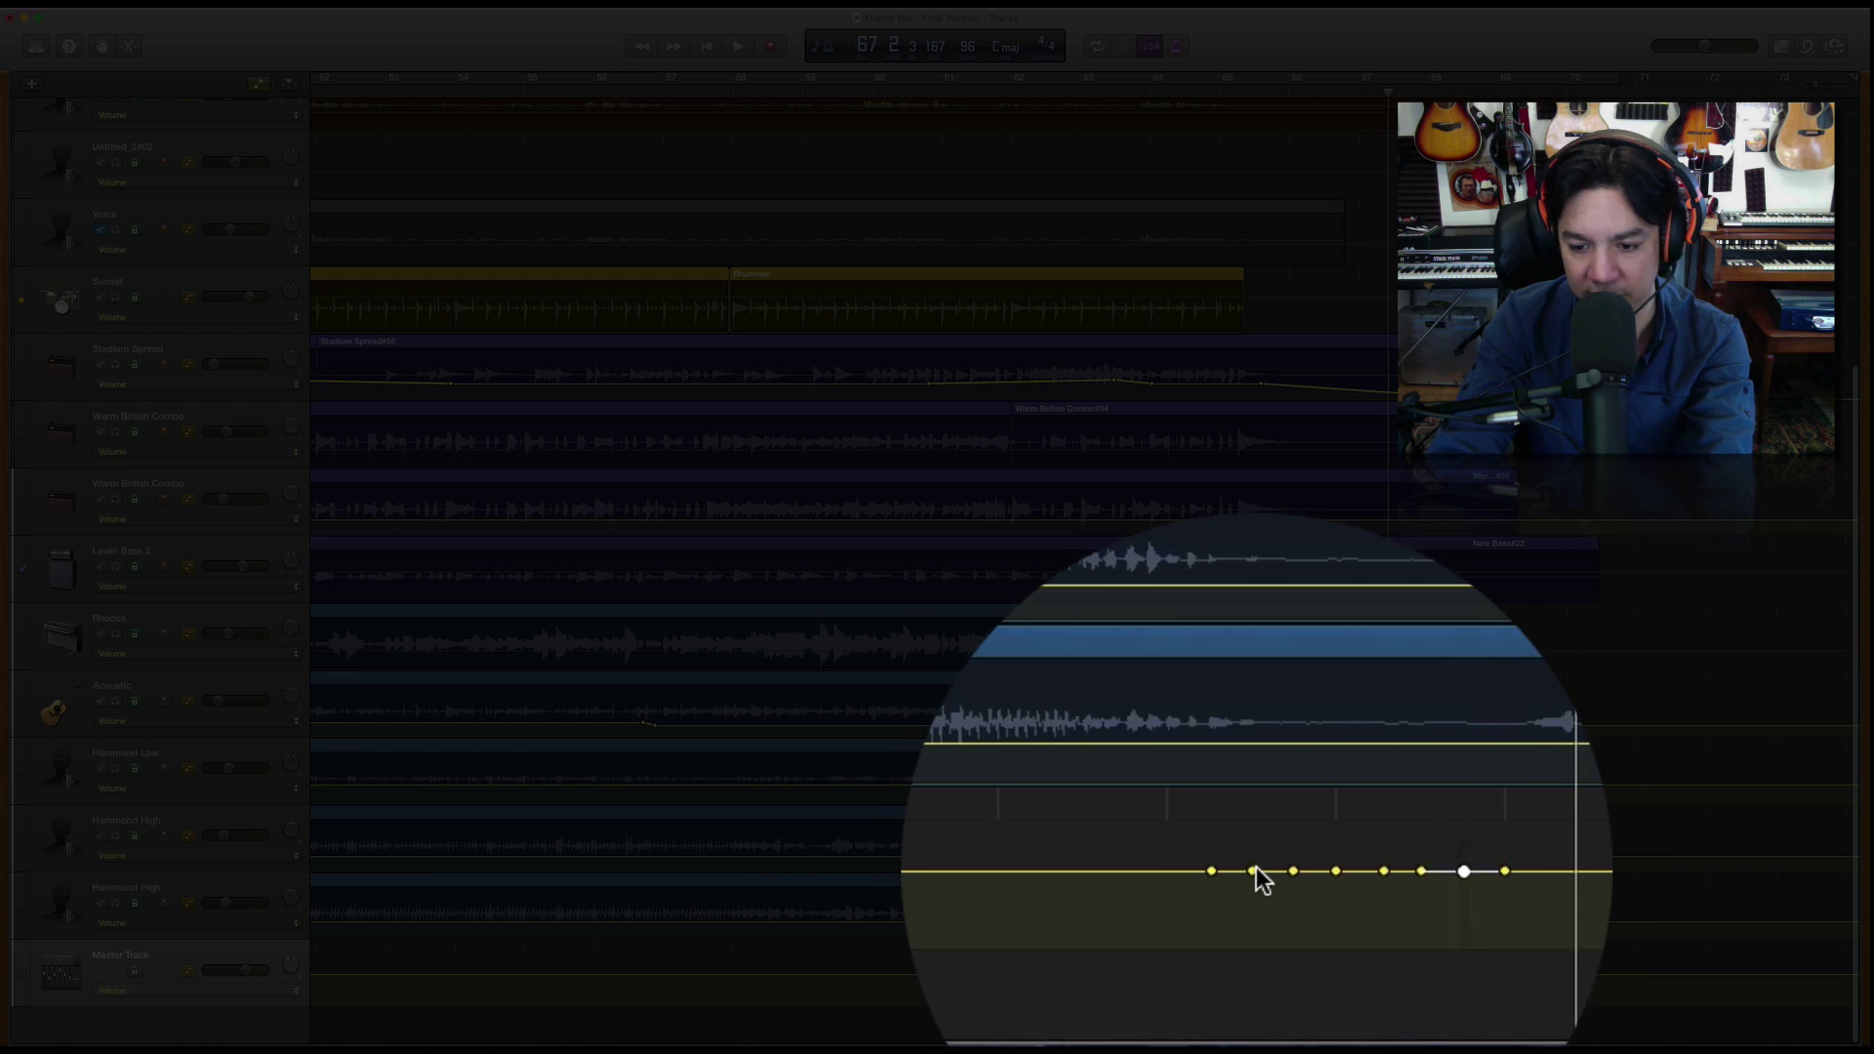
click(1254, 872)
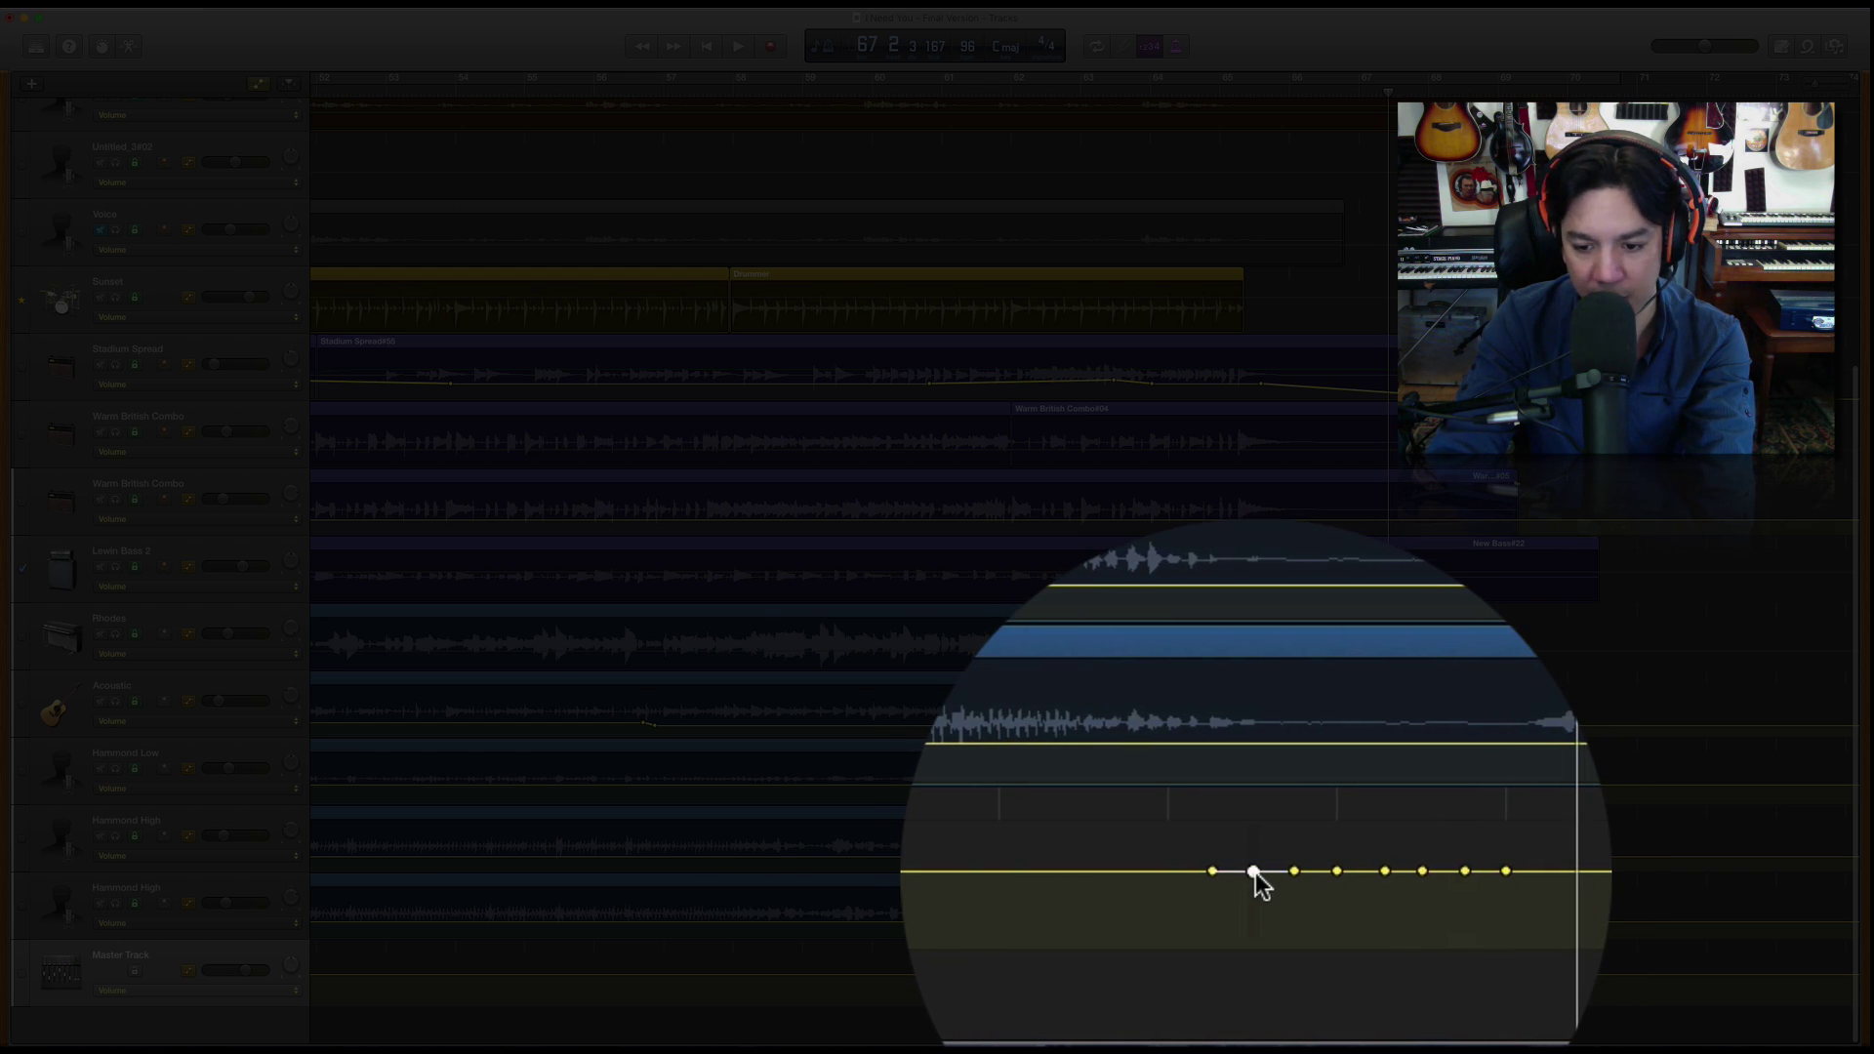
drag(1255, 871, 1302, 900)
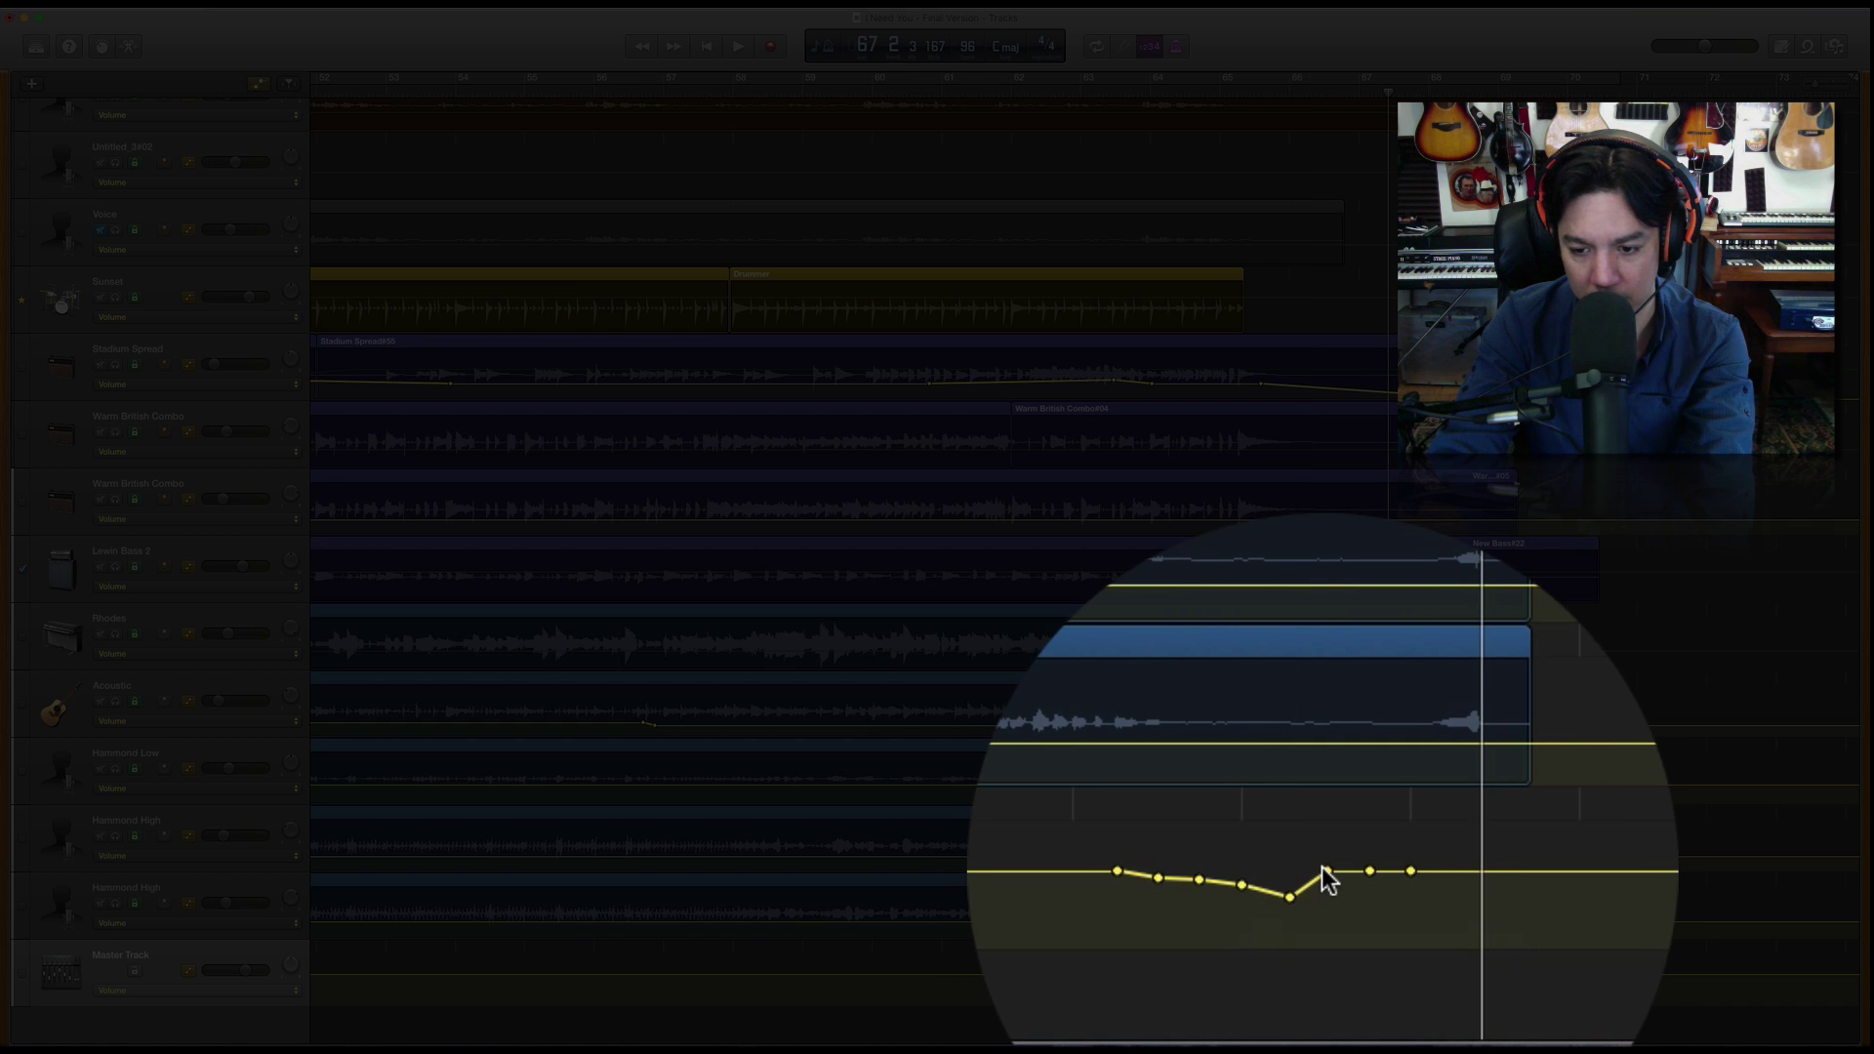
drag(1324, 869, 1360, 942)
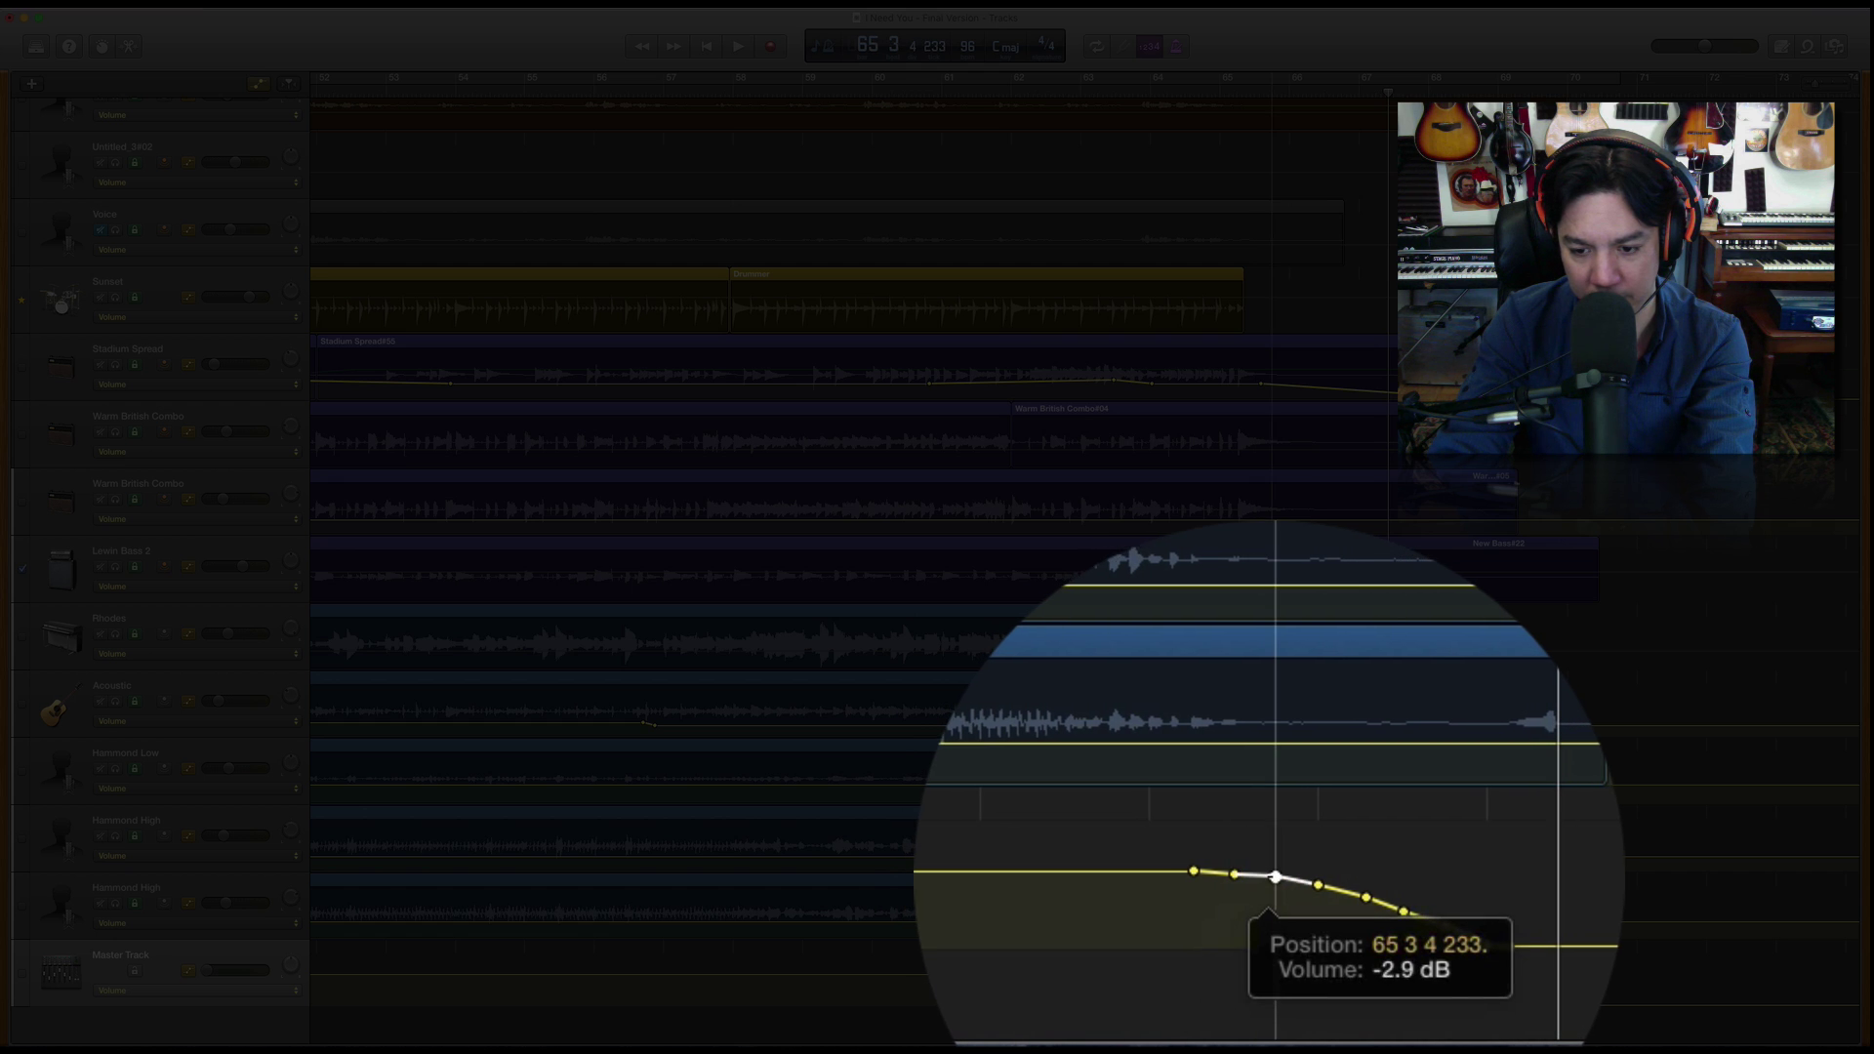
- Adjust the second, third and fourth volume points of the Master Track fade to smooth the curve
drag(1276, 876, 1256, 870)
click(1289, 886)
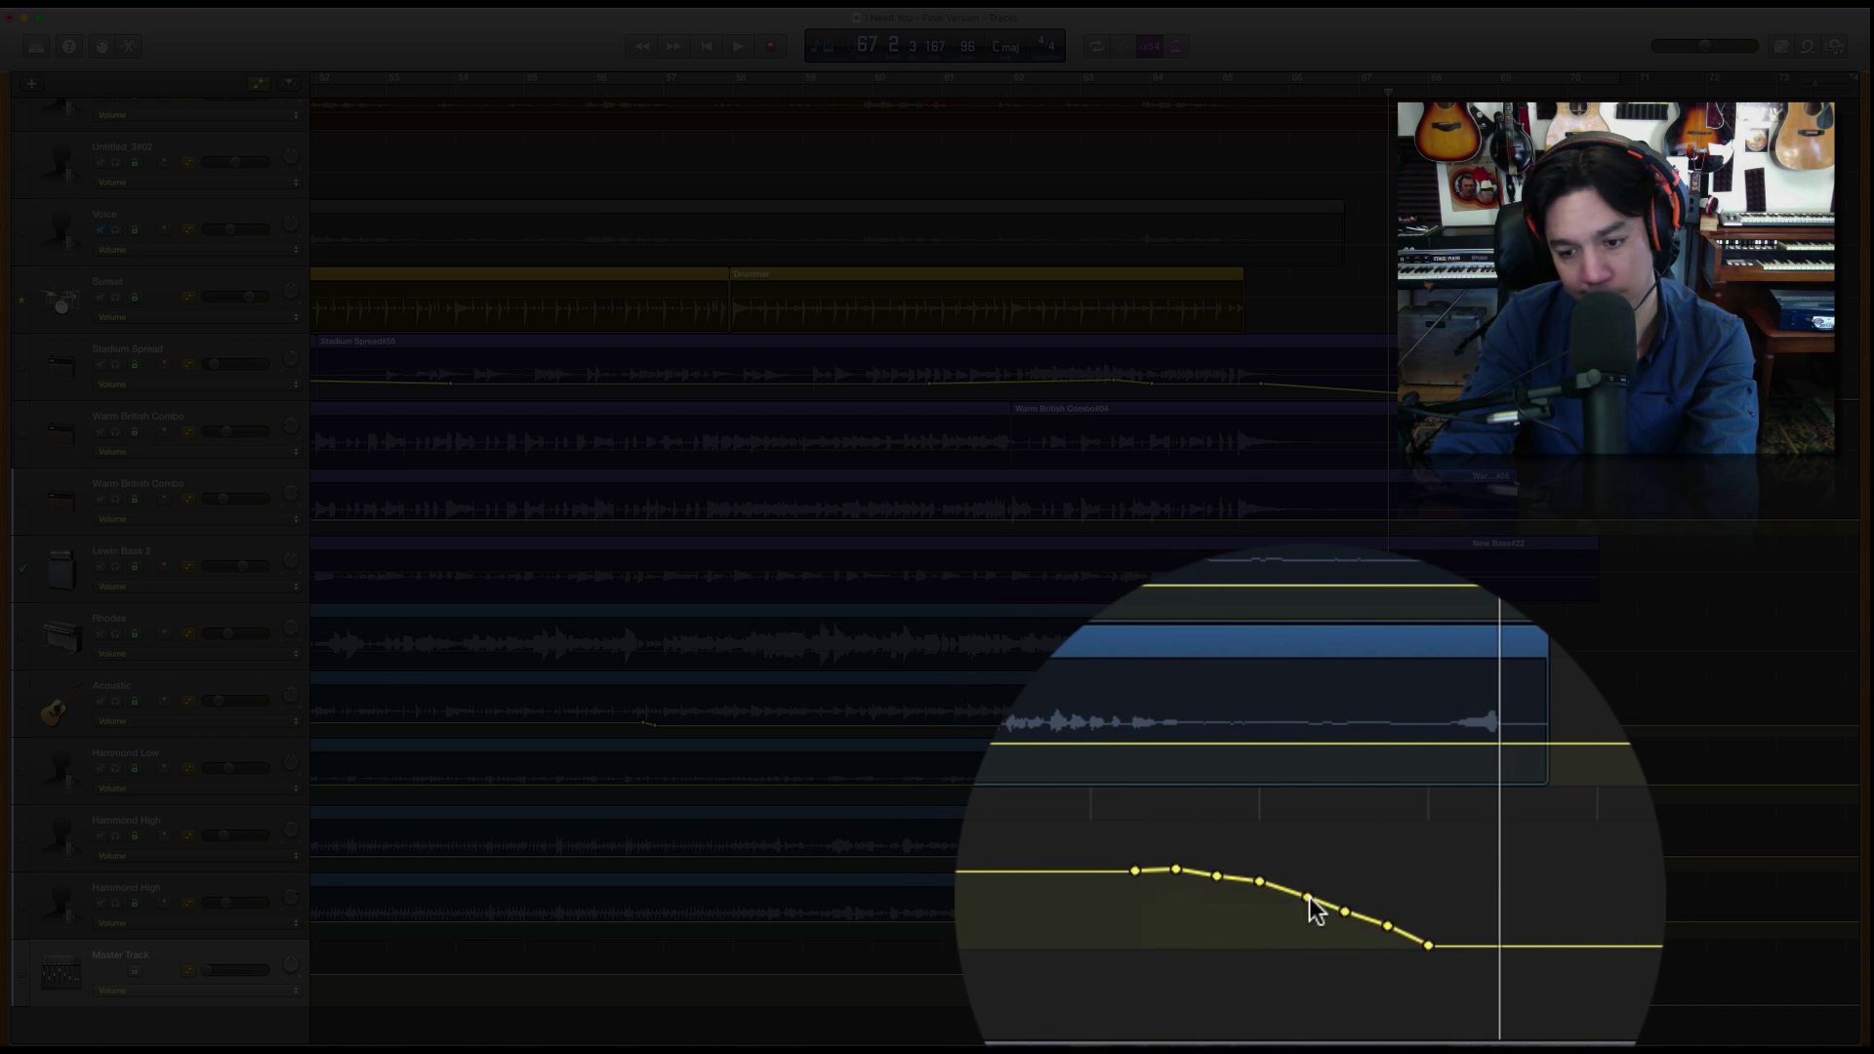
drag(1288, 885, 1288, 885)
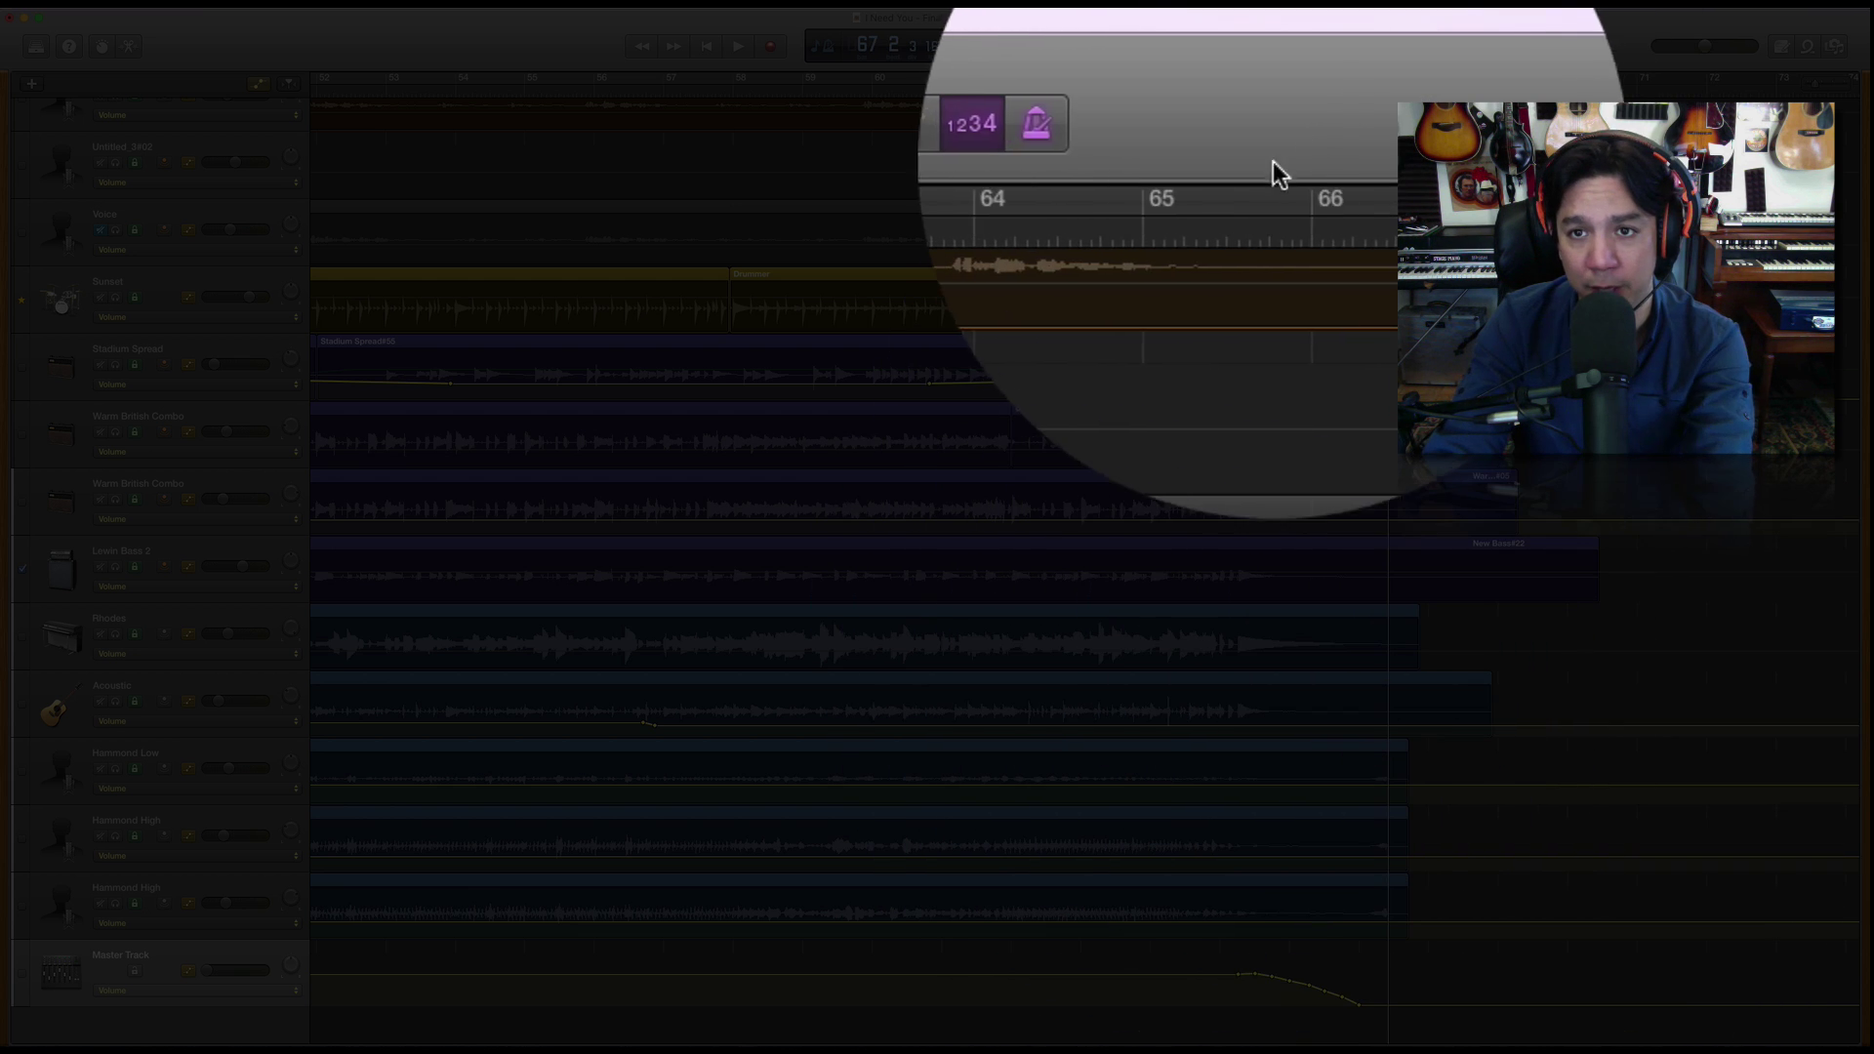
- Lower the fade's second volume point slightly and play the fade-out from bar 65
click(1223, 229)
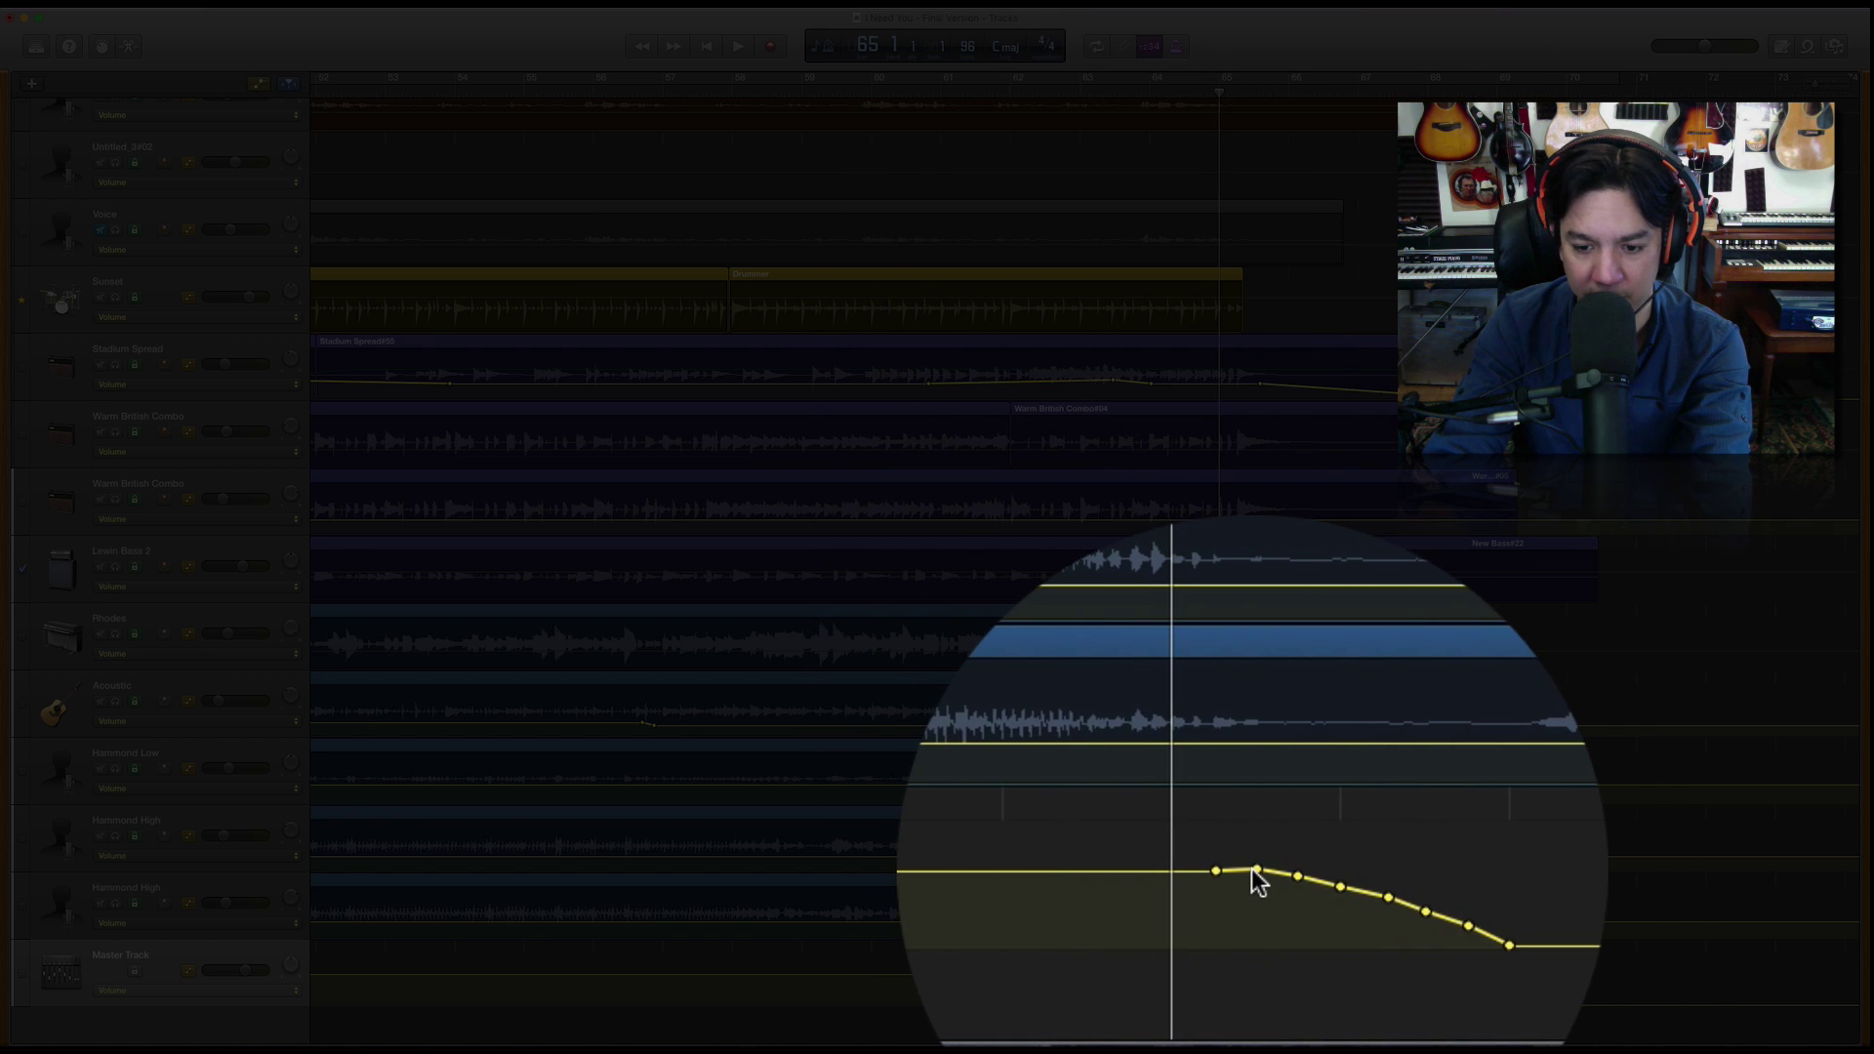
drag(1256, 870, 1254, 874)
key(space)
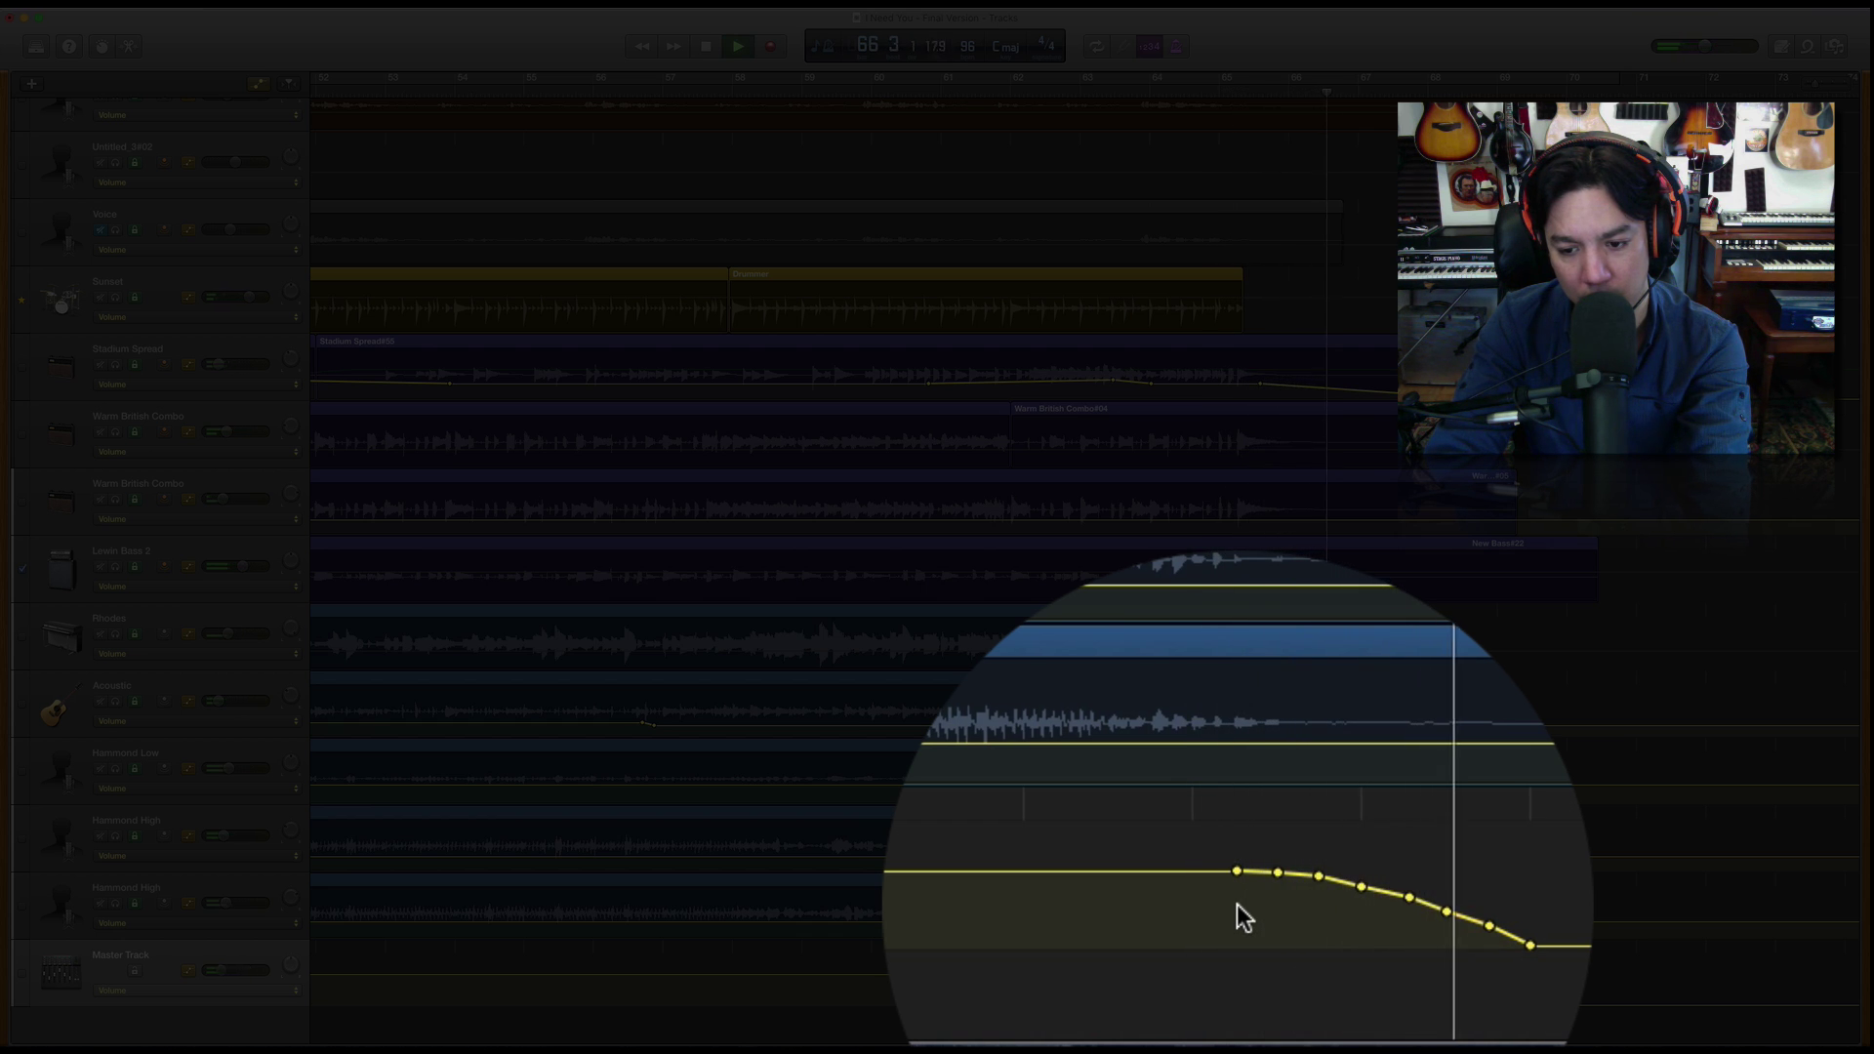
key(space)
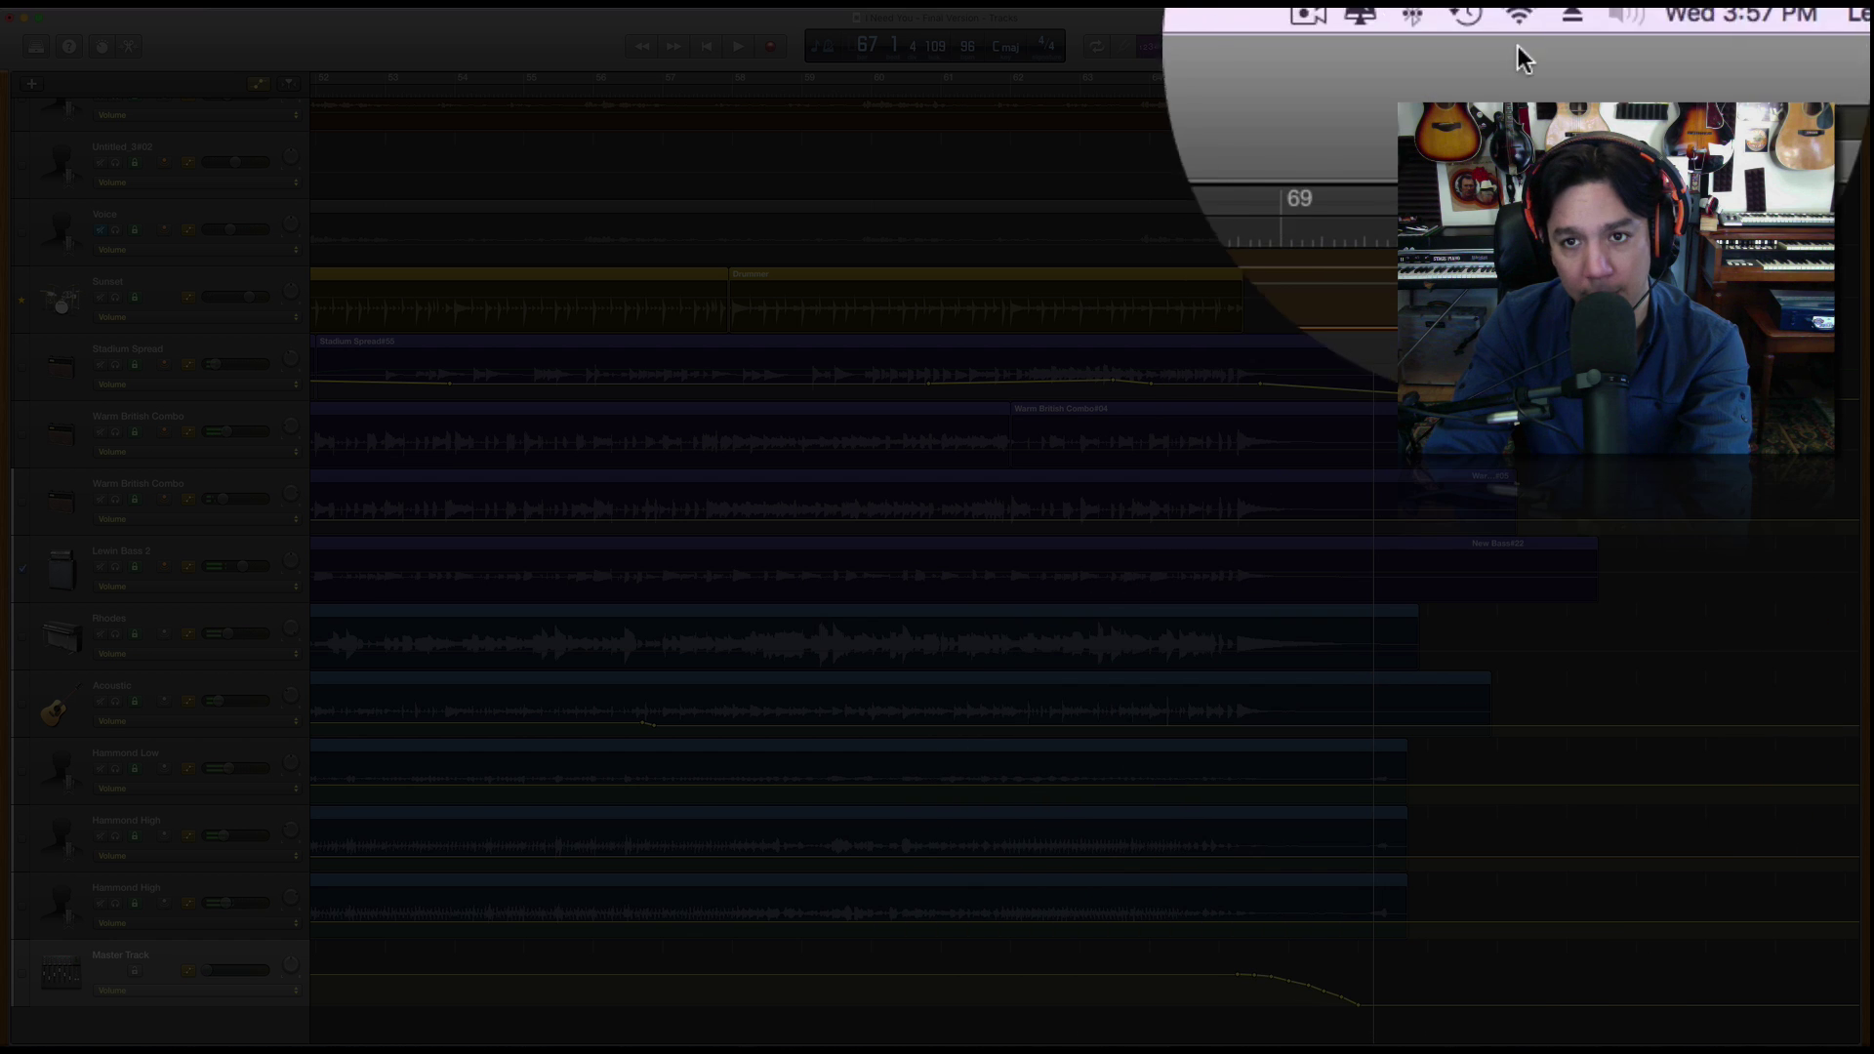
- Fine-tune the middle volume point of the Master Track fade and play the ending again from bar 65
click(1217, 95)
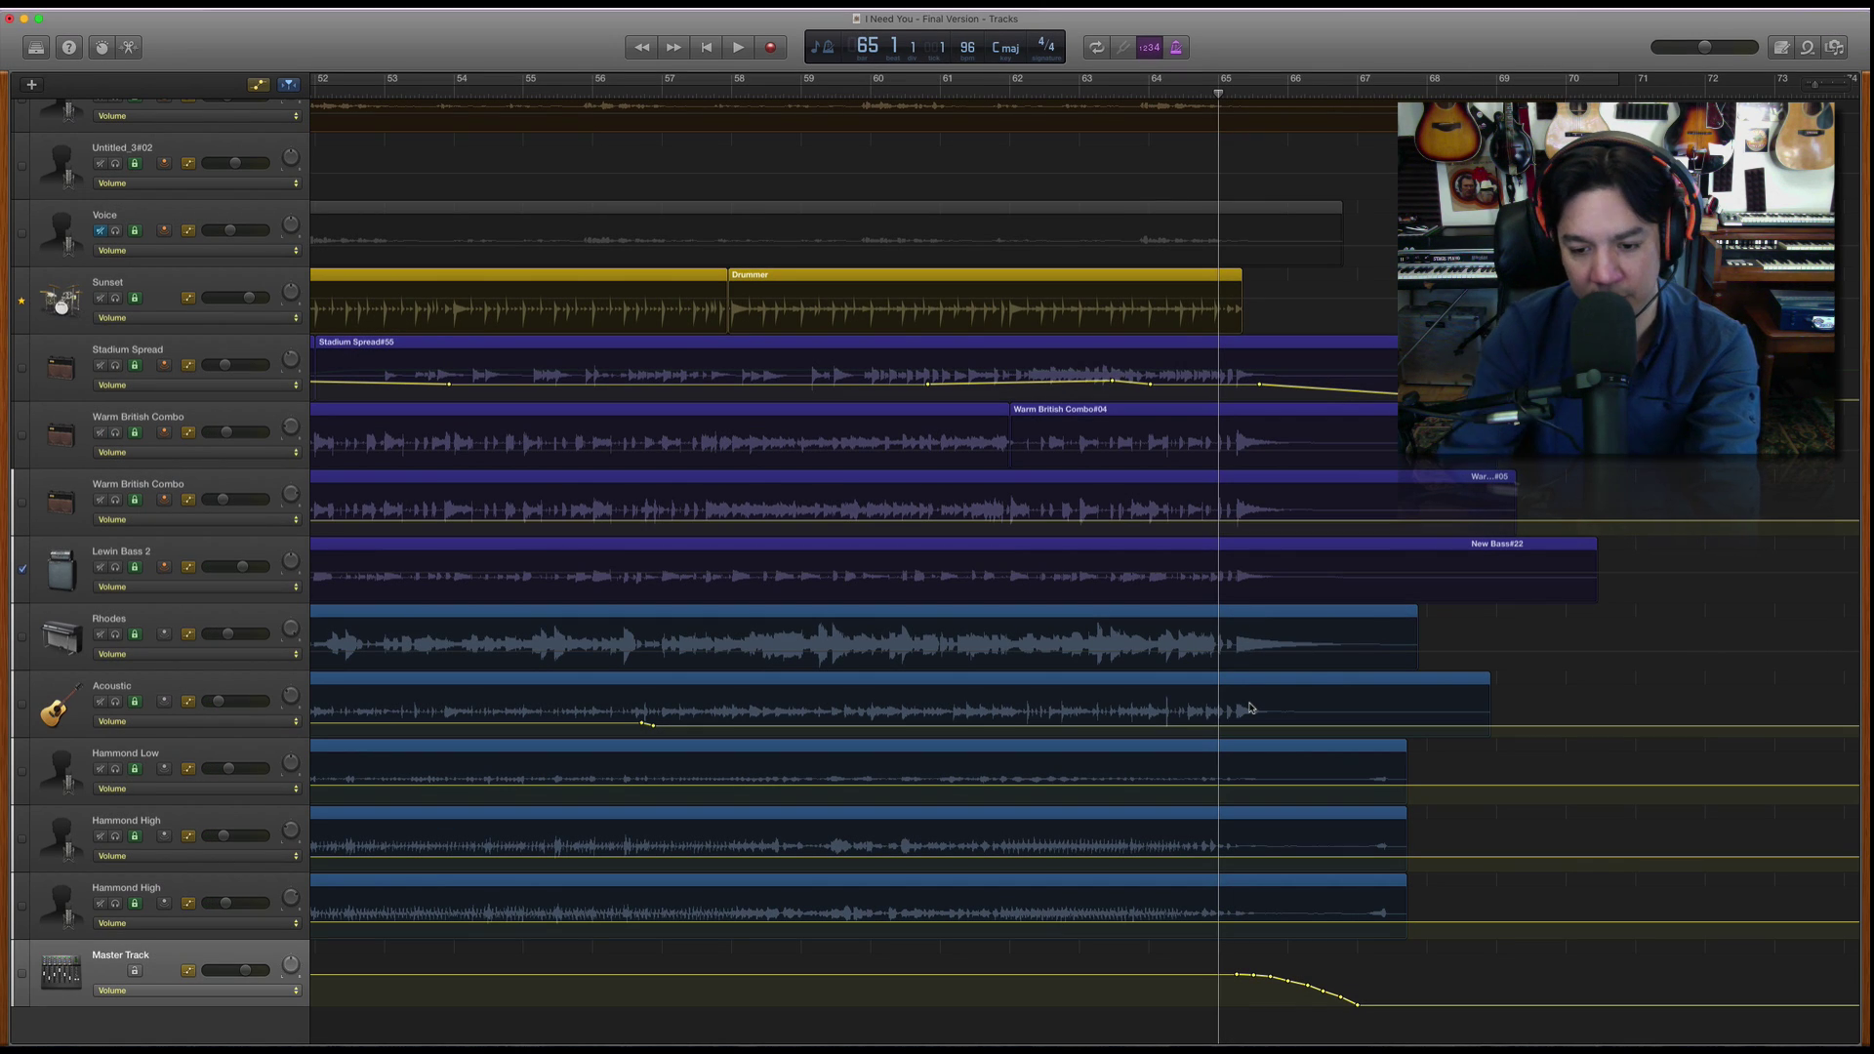
click(1288, 982)
drag(1288, 979, 1288, 979)
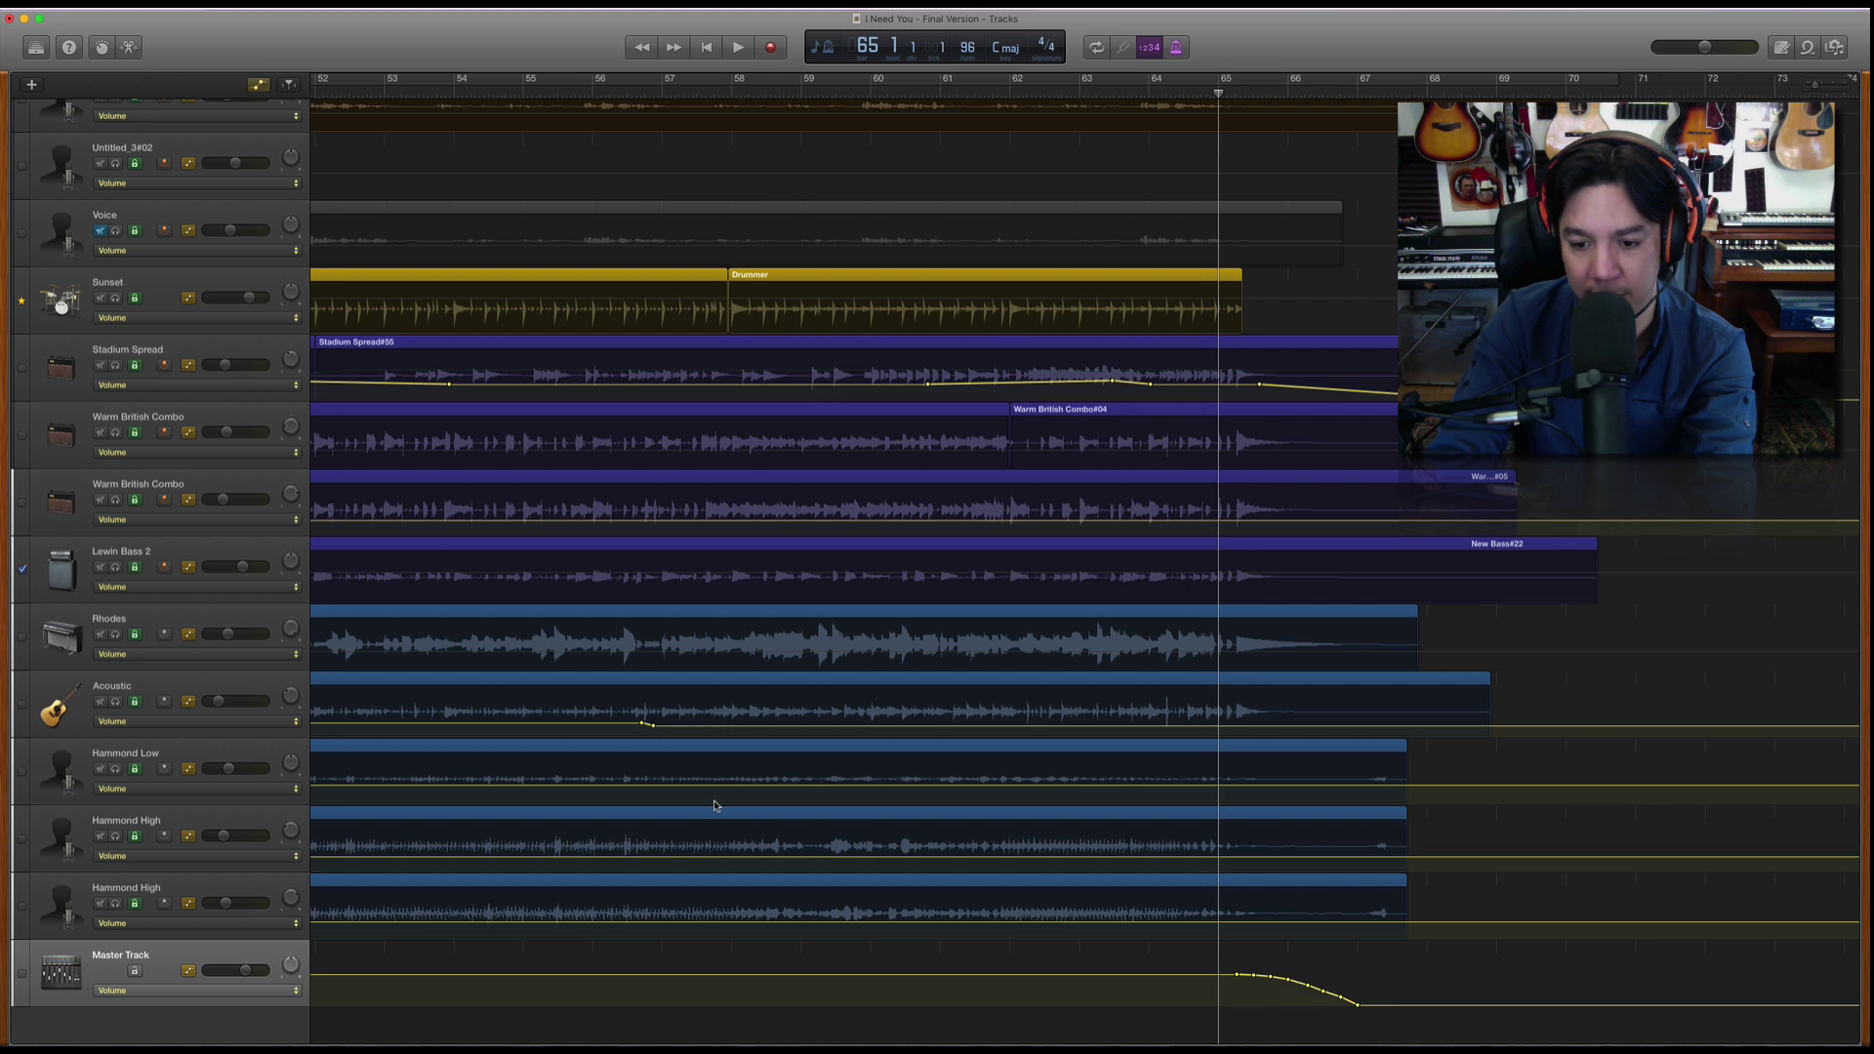
key(space)
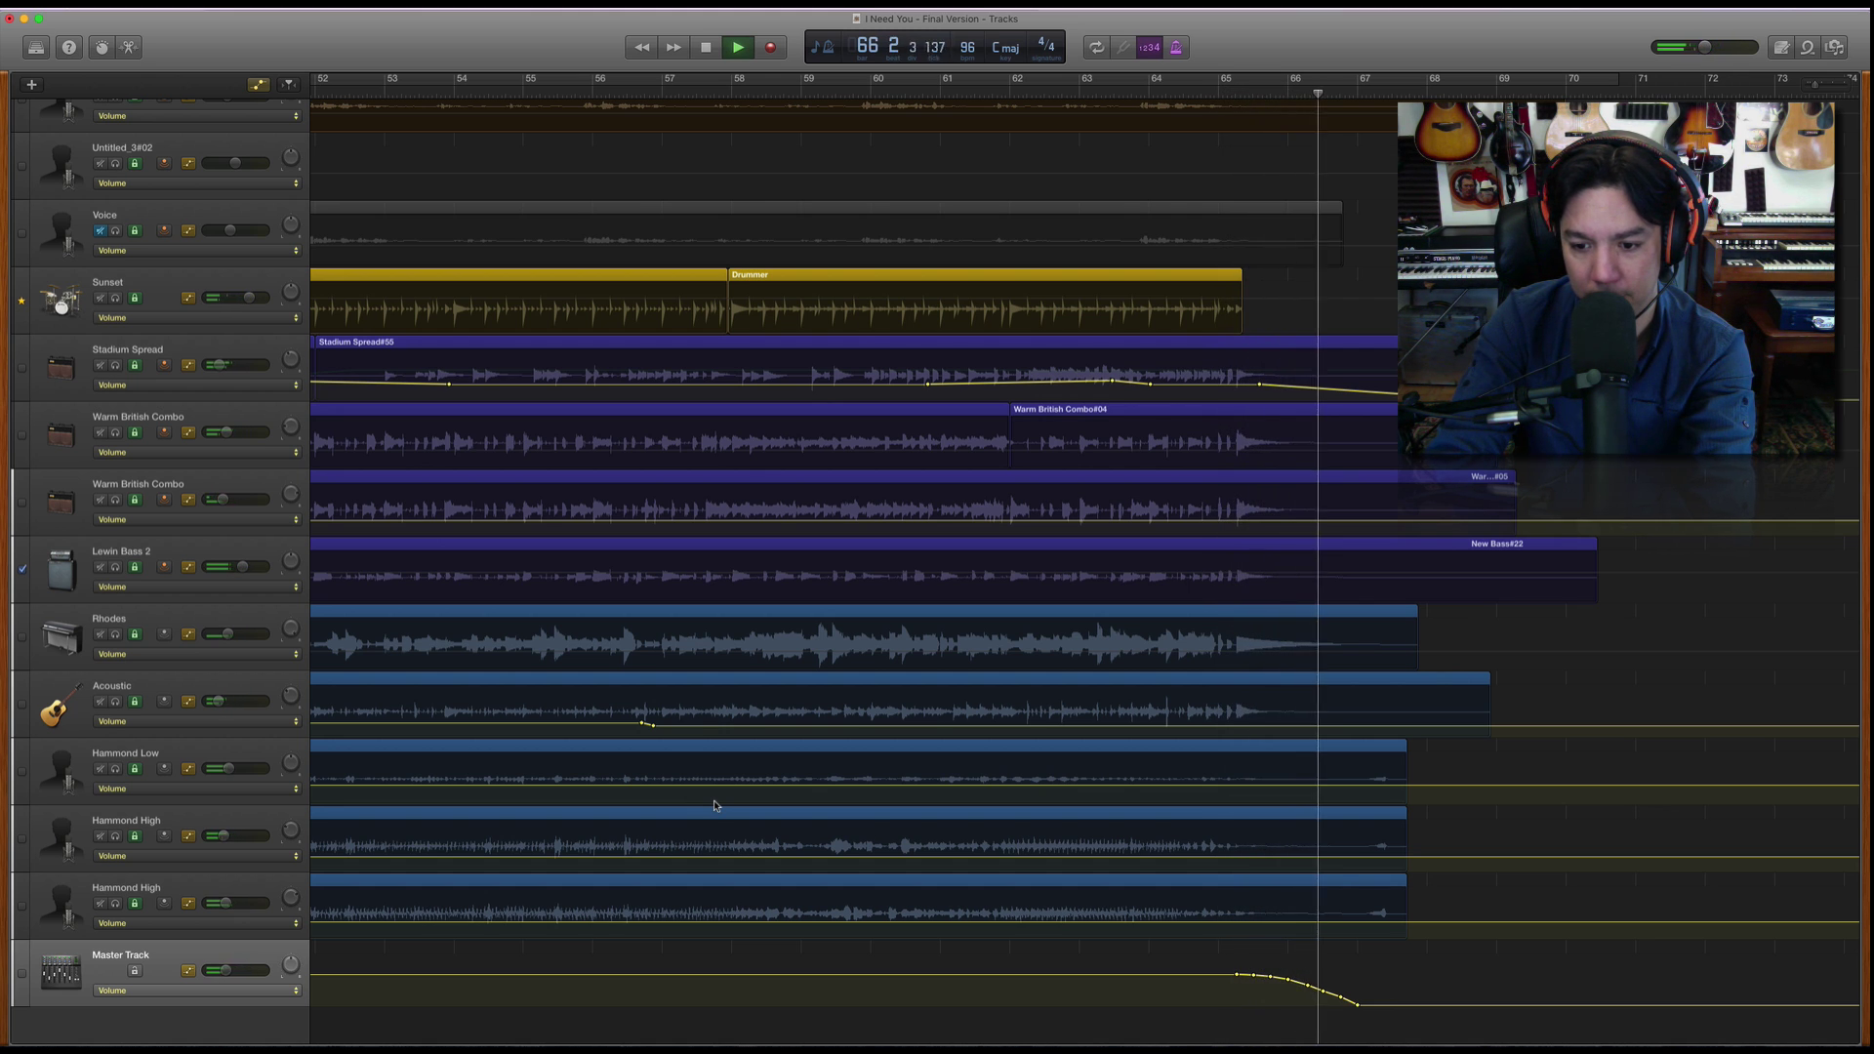
key(space)
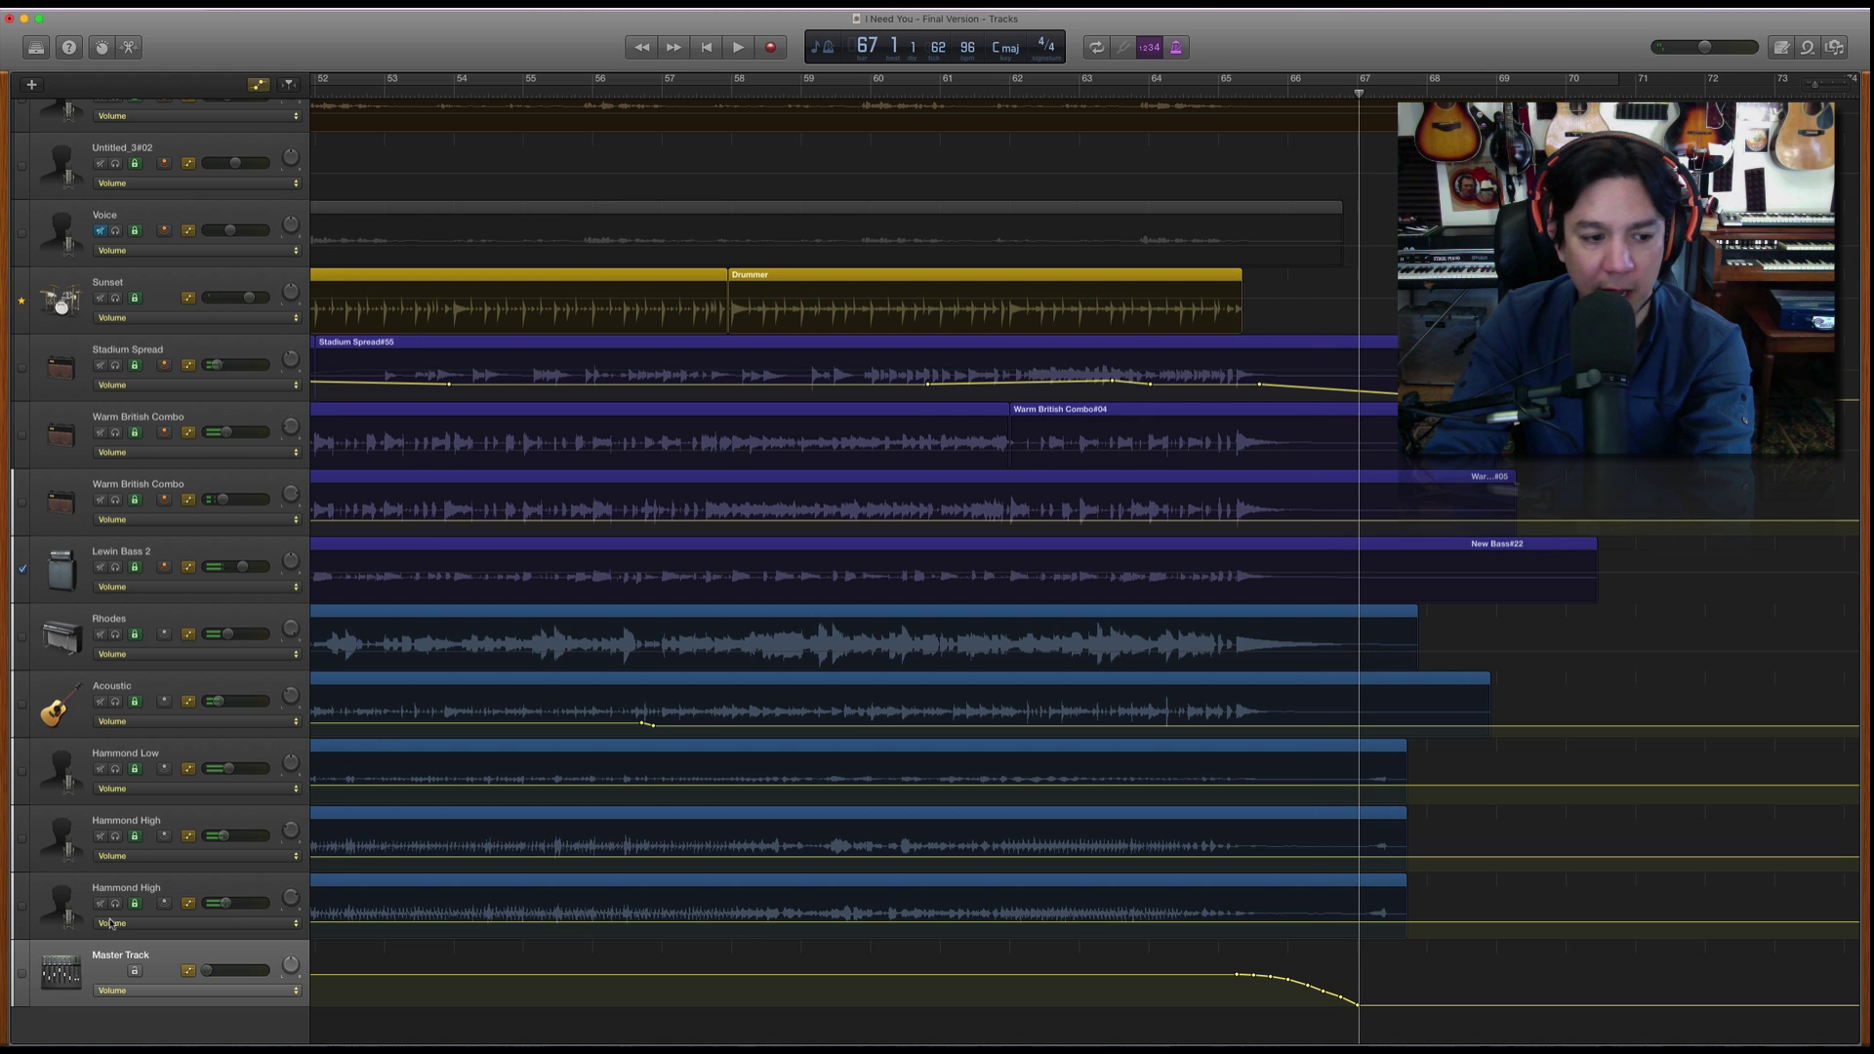
- Remove the Virtual Tape Machines plug-in from the master output
click(103, 49)
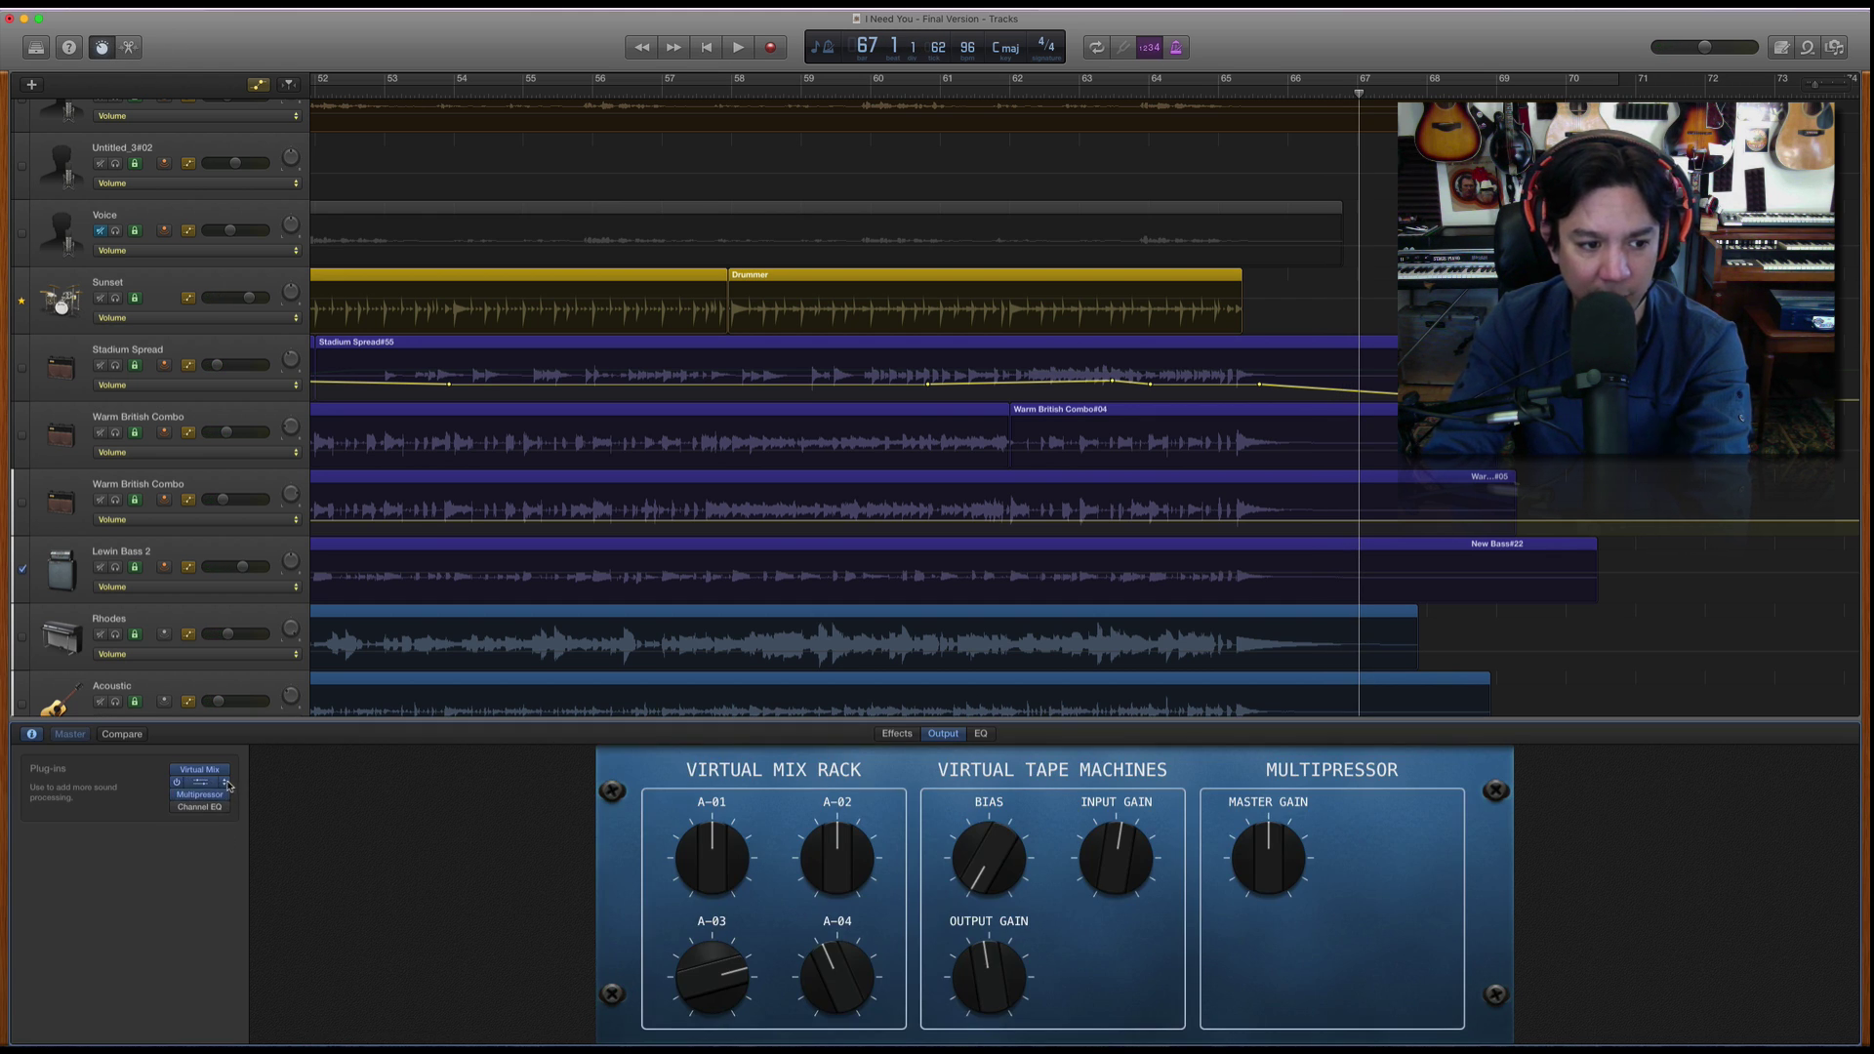
click(226, 784)
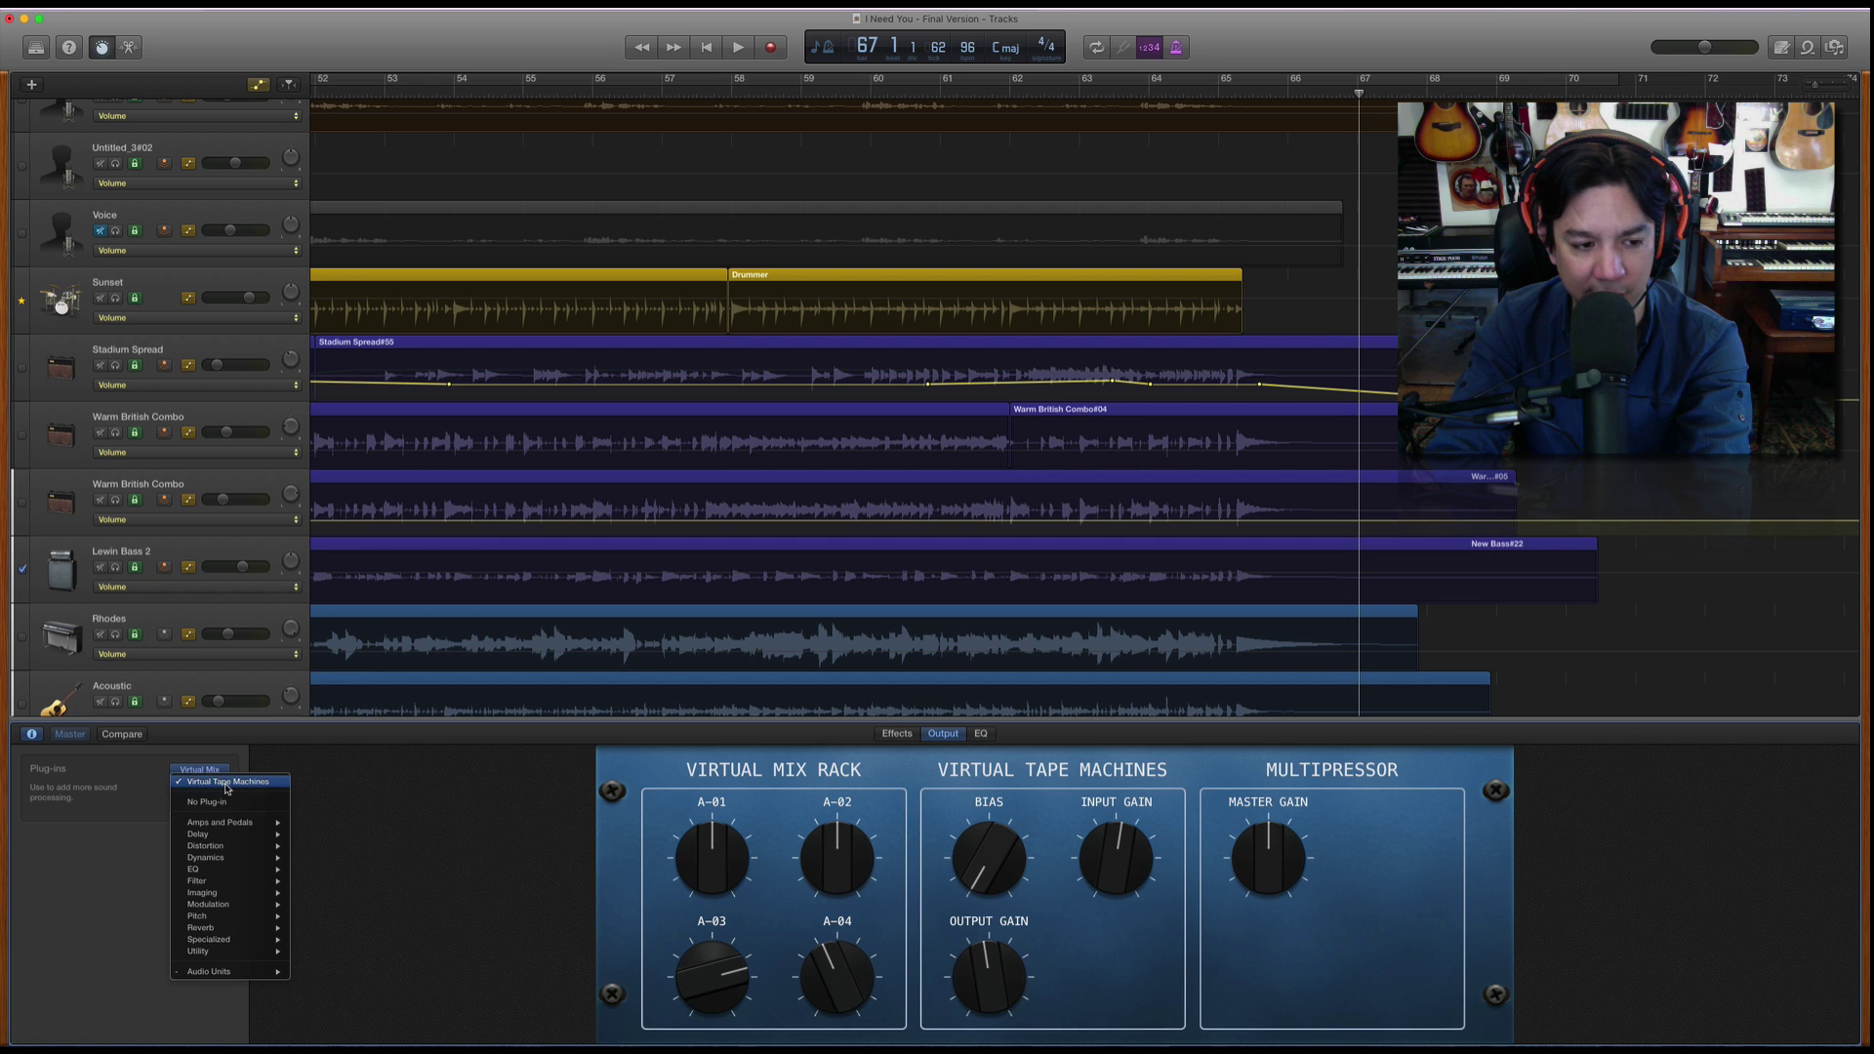
click(242, 804)
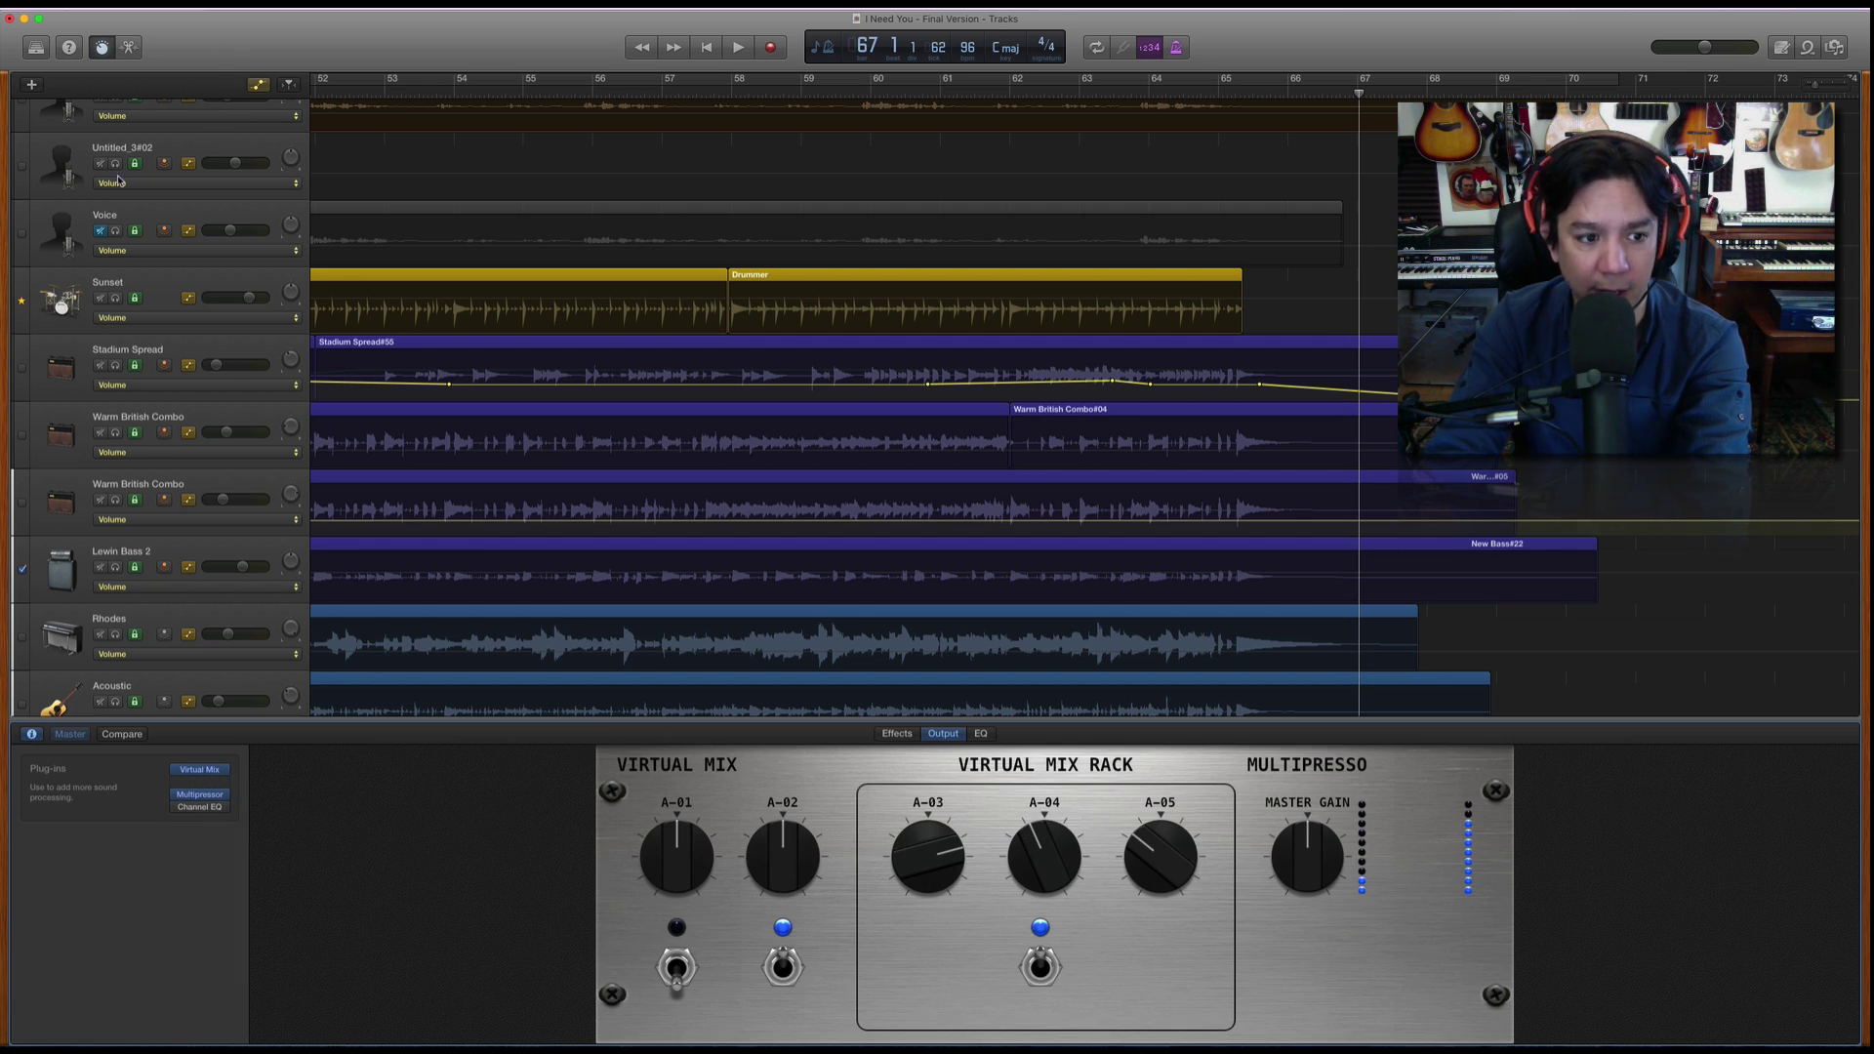
click(101, 47)
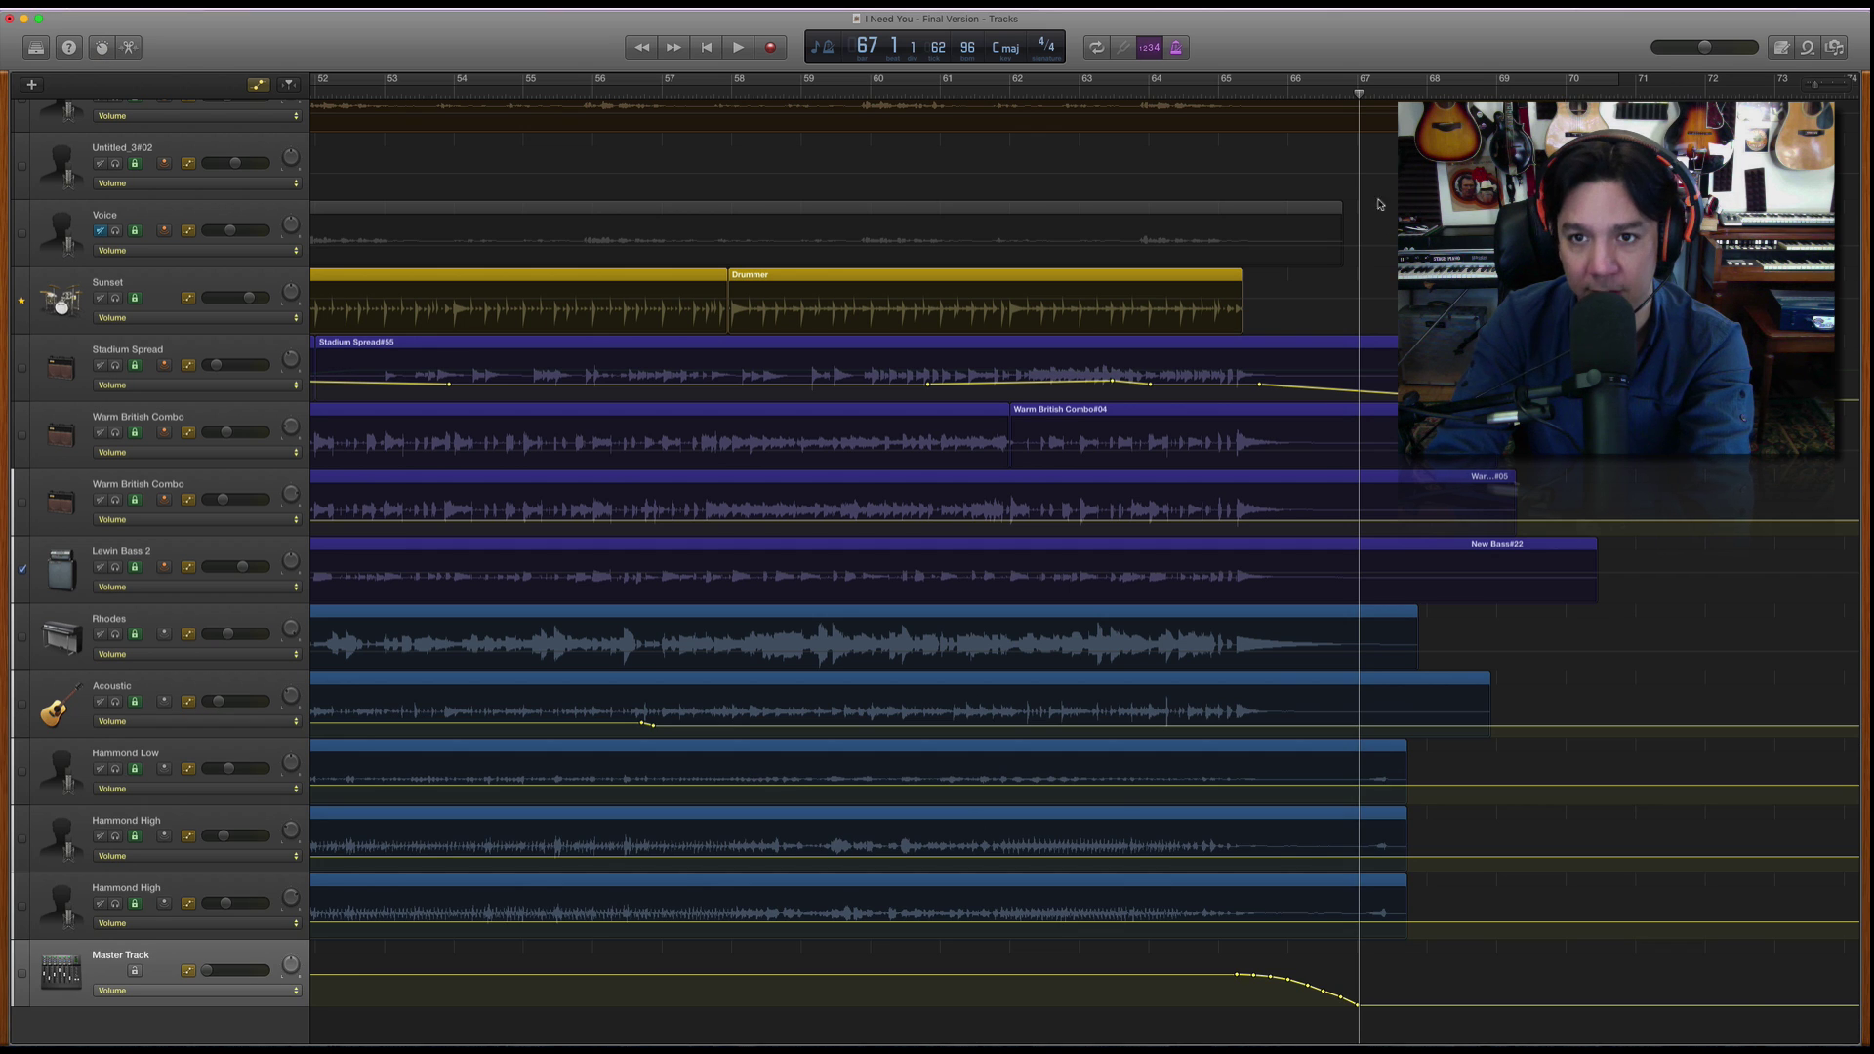
- Play the song's ending through bar 67 to check the fade-out without the tape plug-in
key(space)
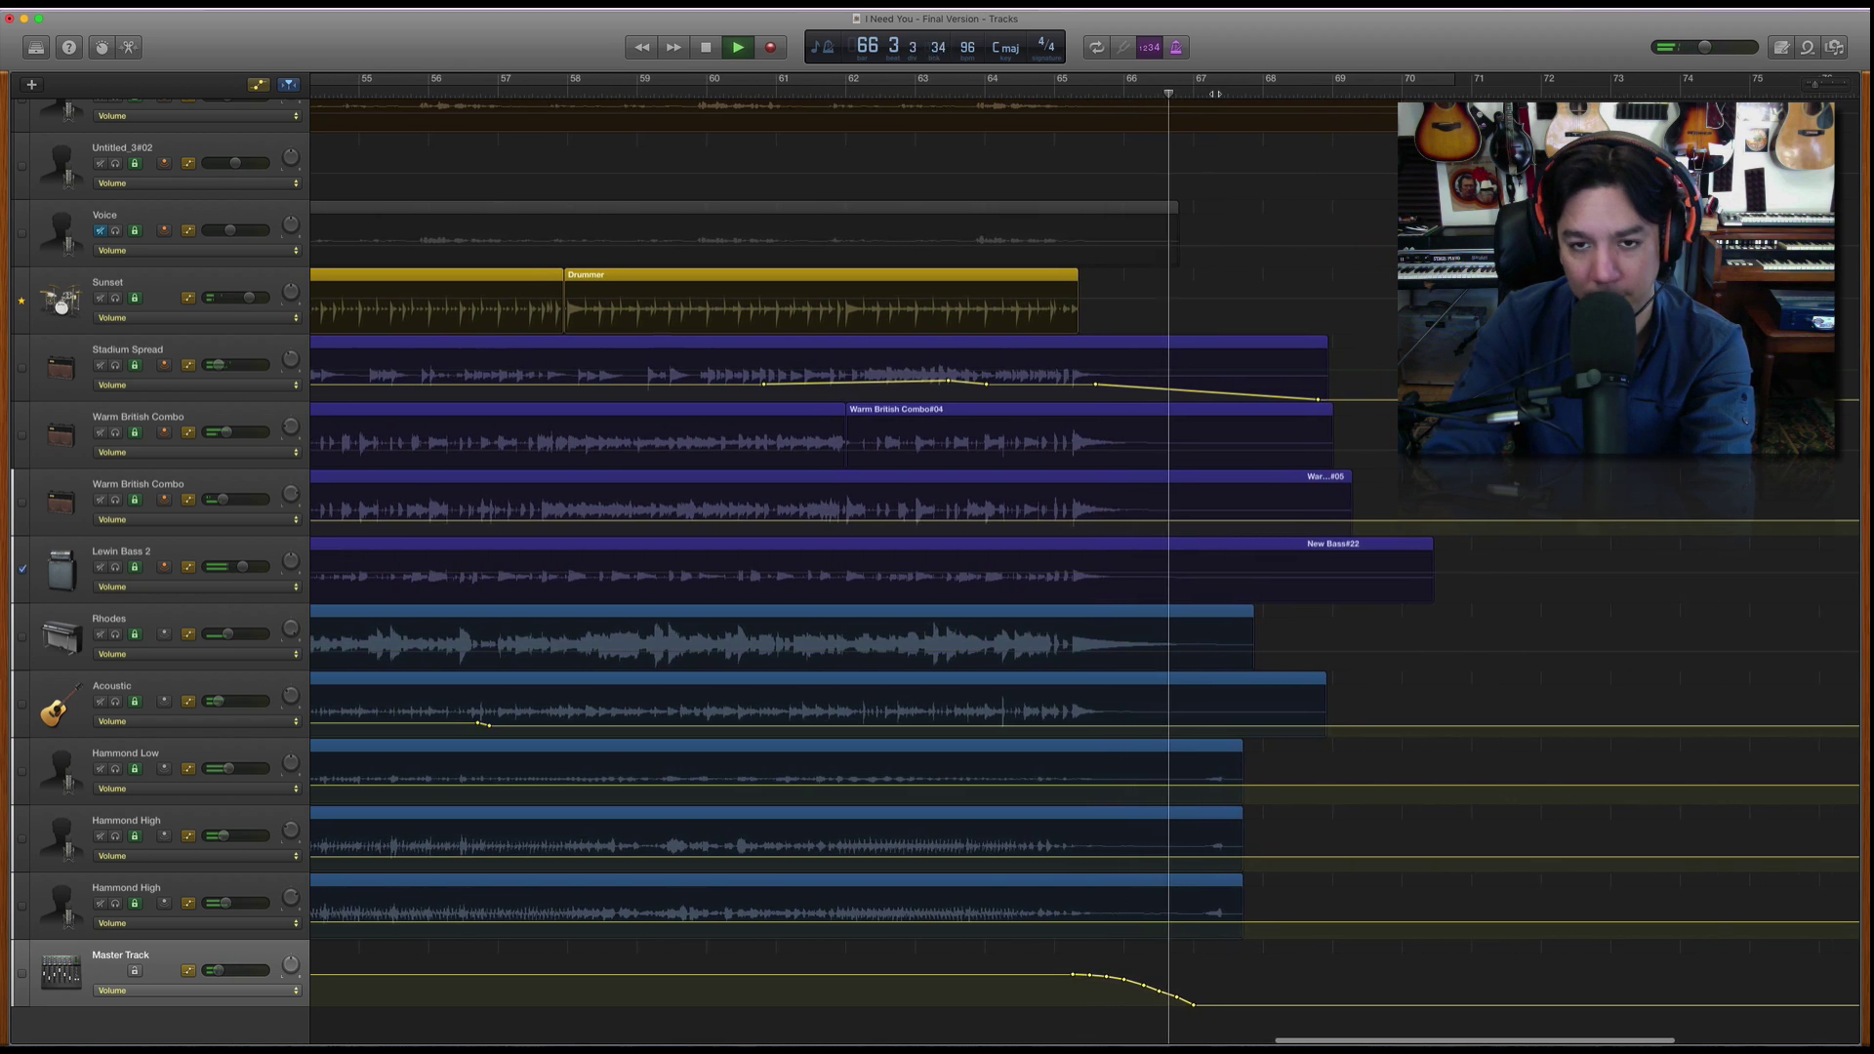
key(space)
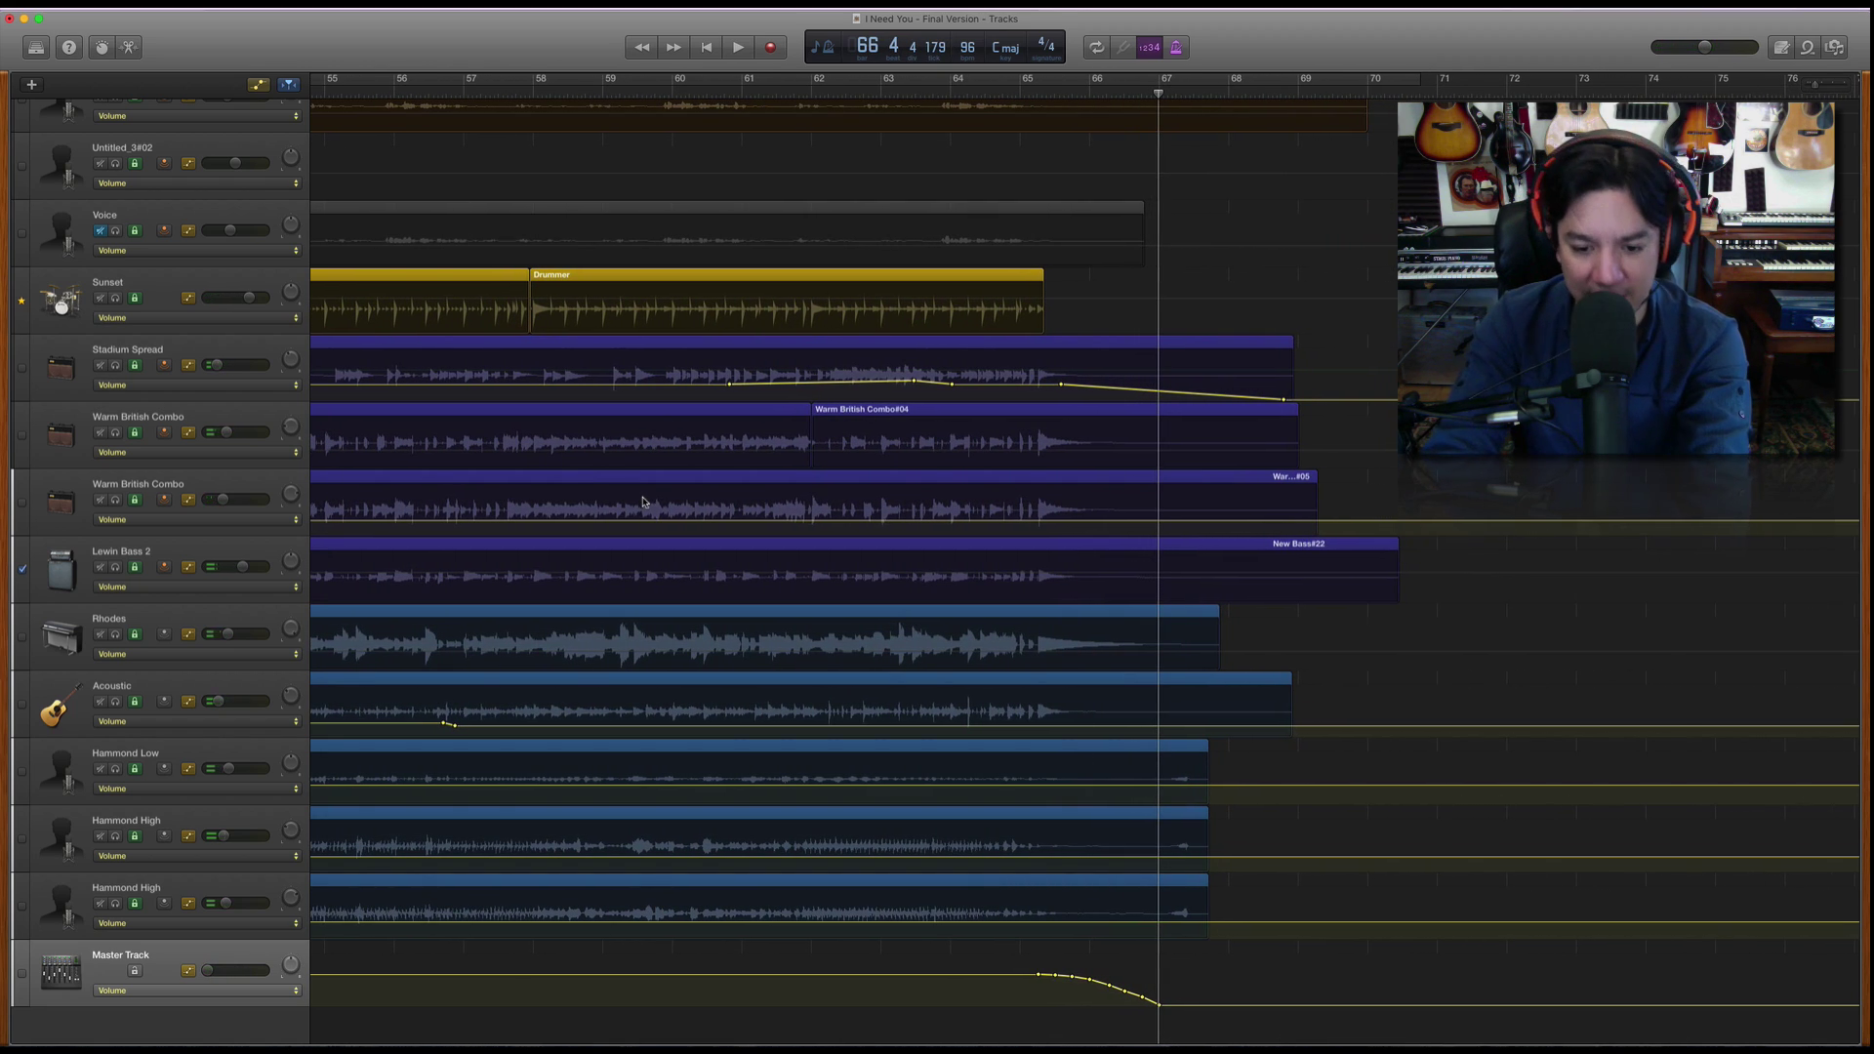
- Switch to the crossfadehud.jpg reference image, examine its fade curve shapes, and return to the song project
key(ctrl+Up)
click(373, 358)
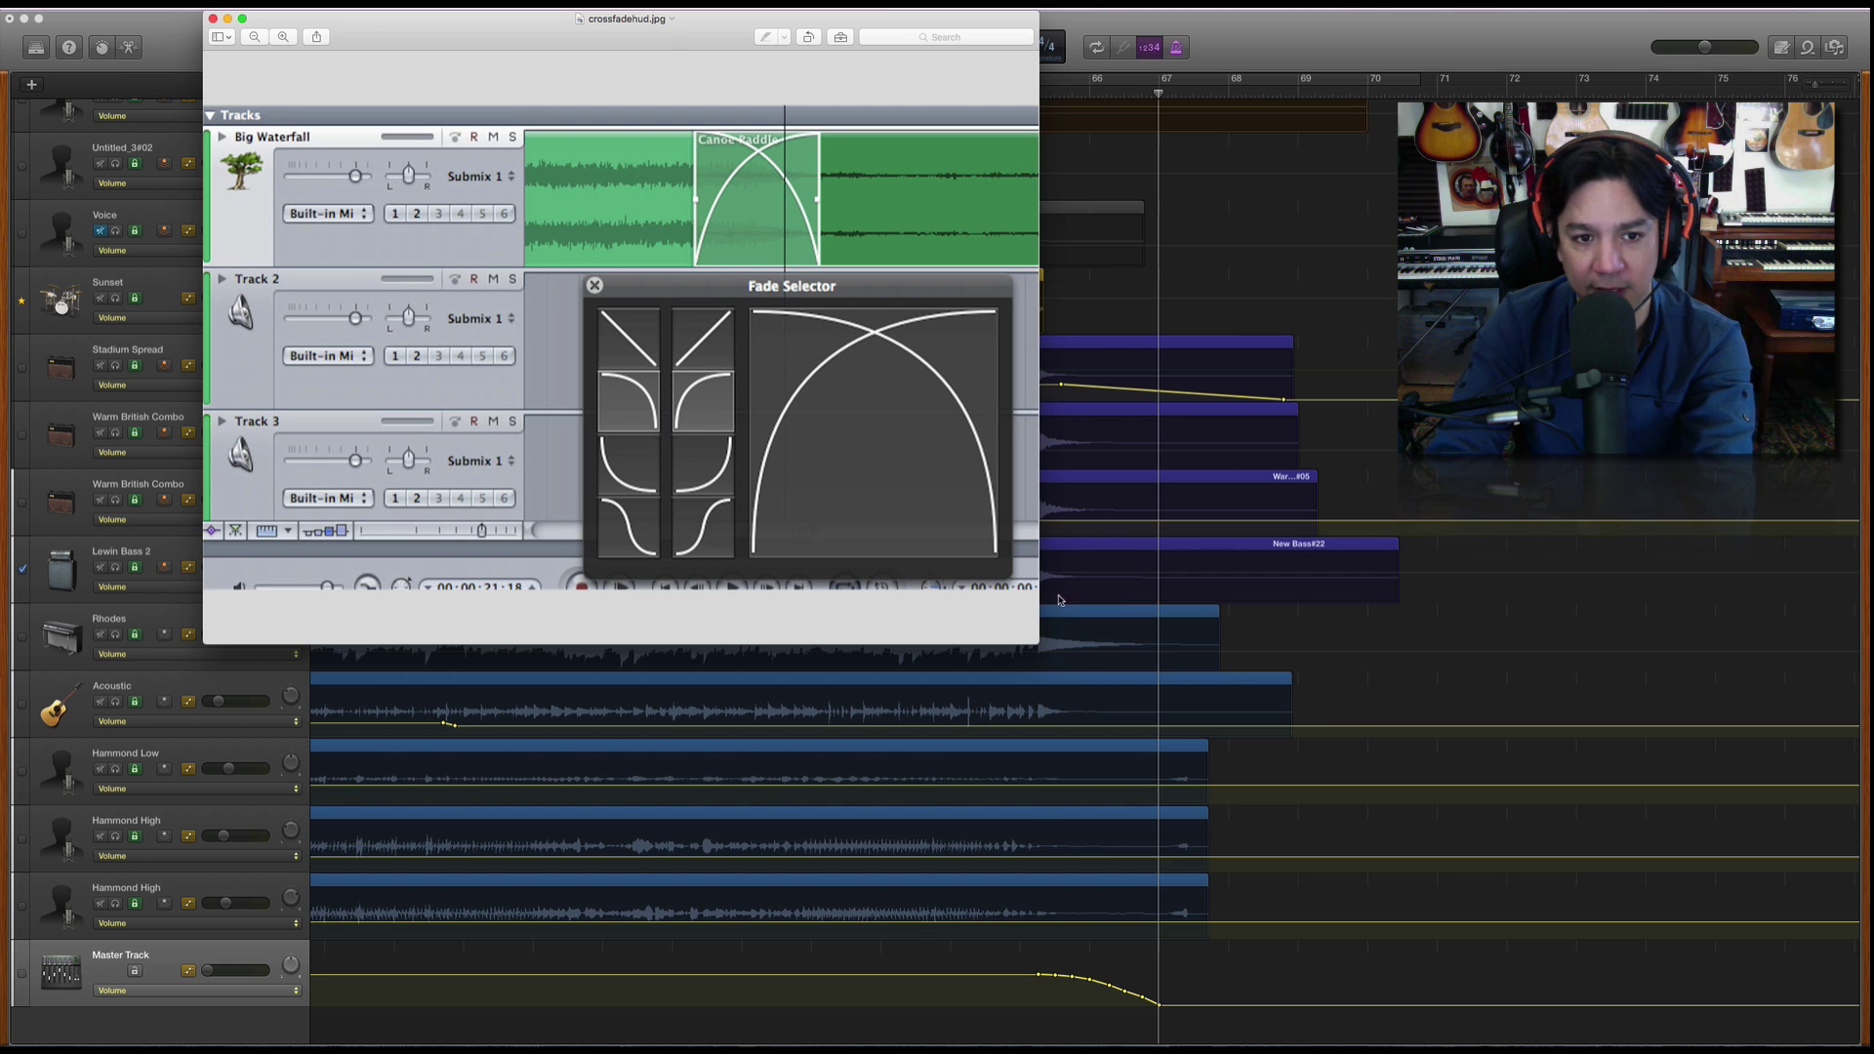
key(super+Tab)
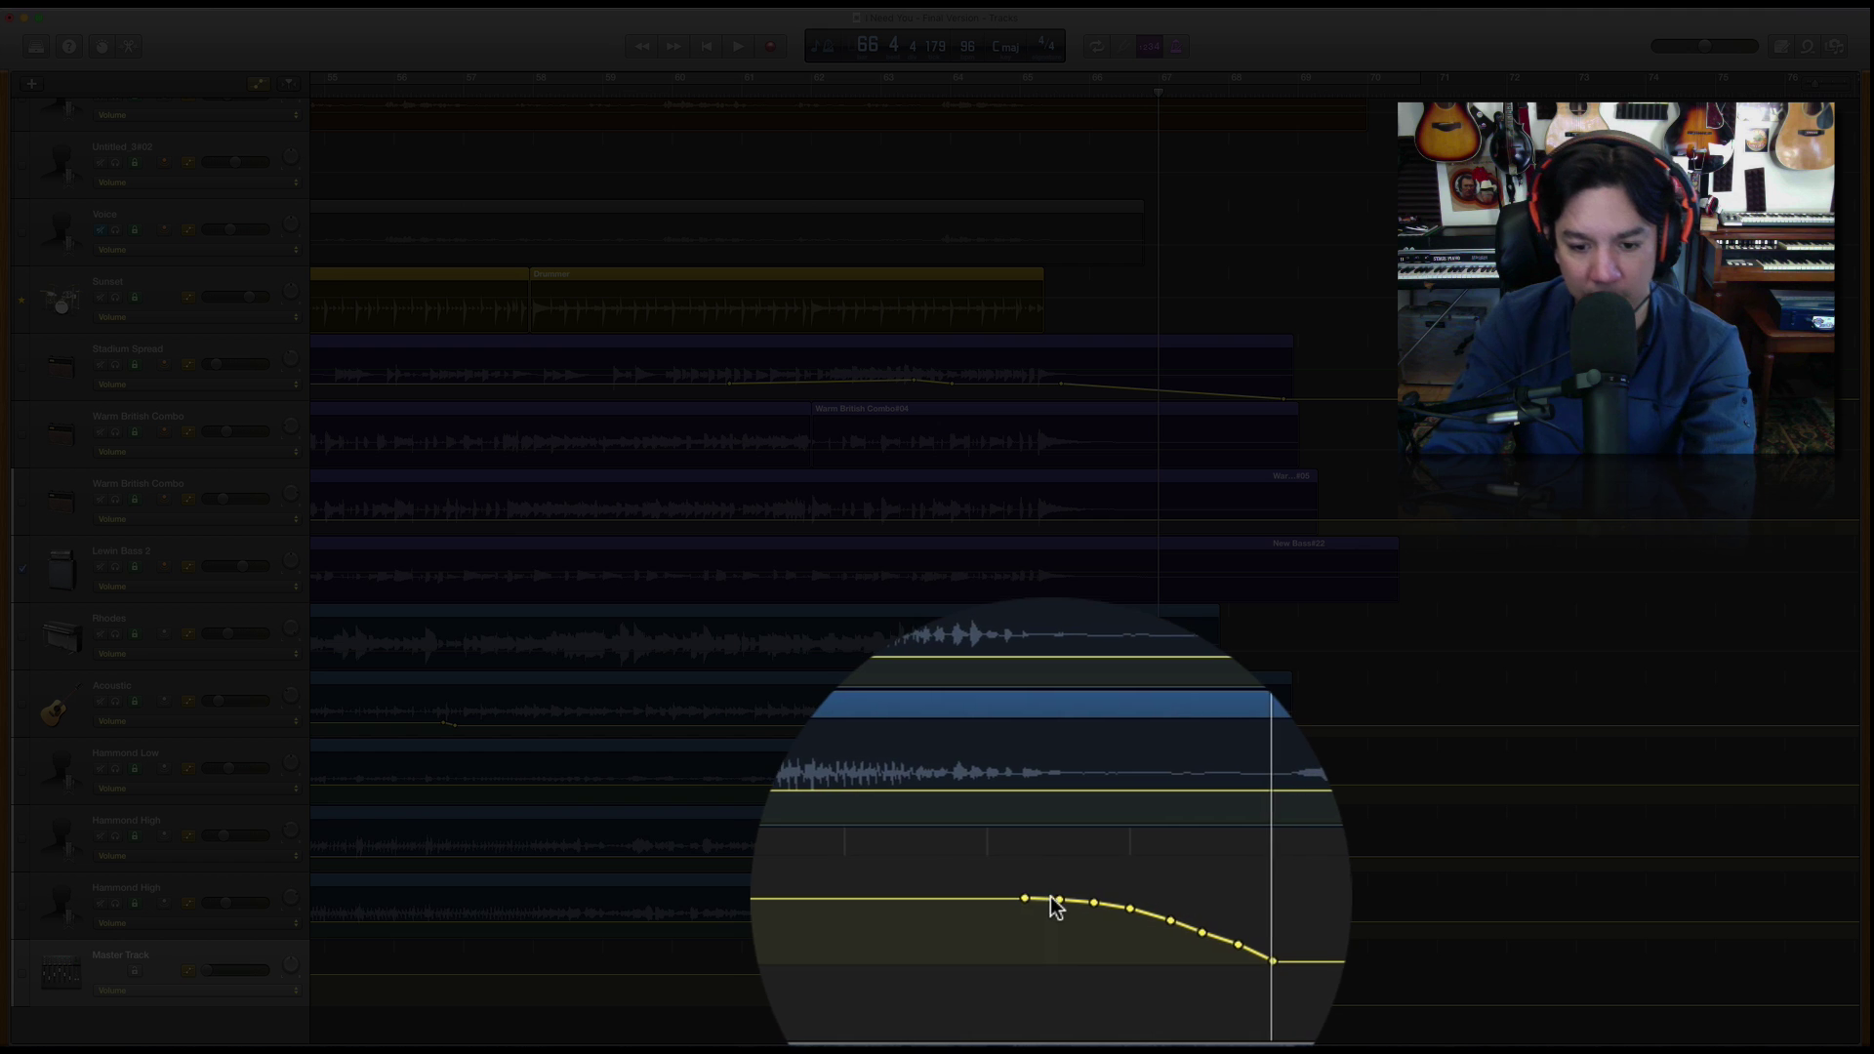
- Reshape the Master Track volume fade into a concave curve that drops quickly first and levels off gradually near bar 67
drag(1057, 899, 1107, 954)
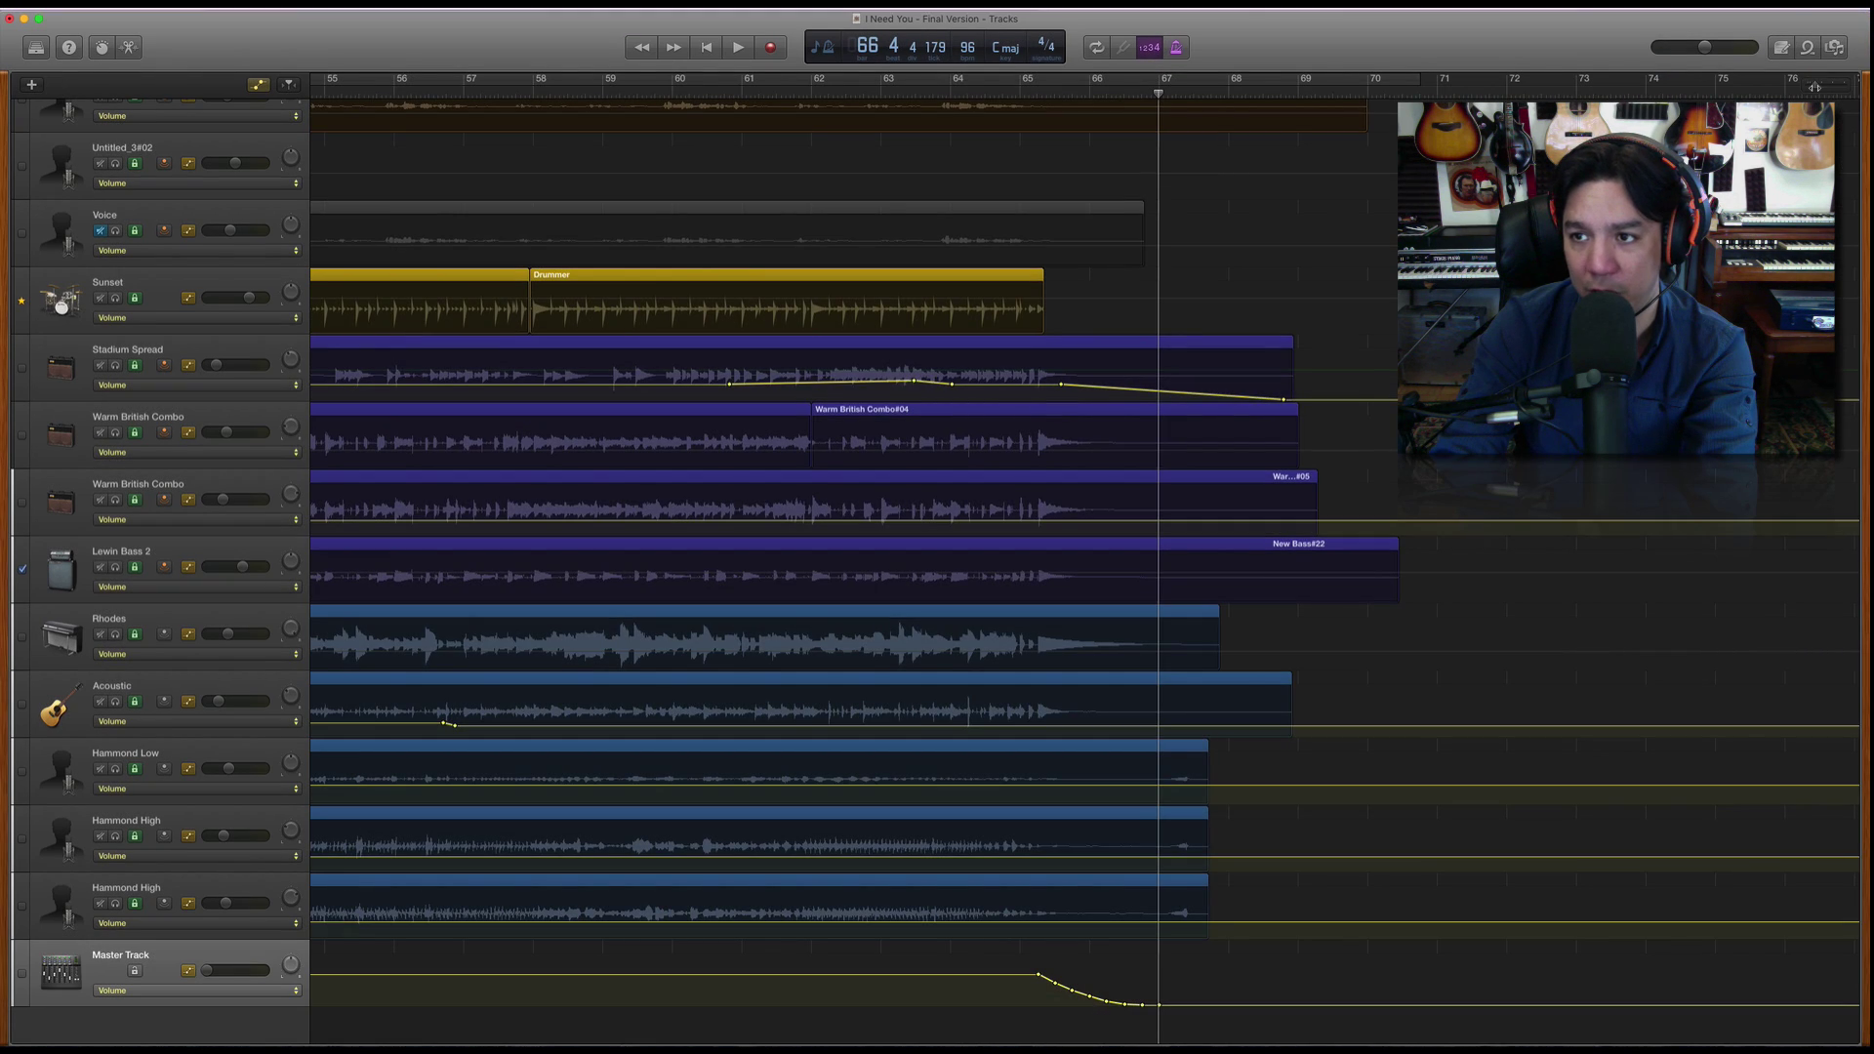
drag(1816, 87, 1807, 87)
scroll(1807, 86, up, 4)
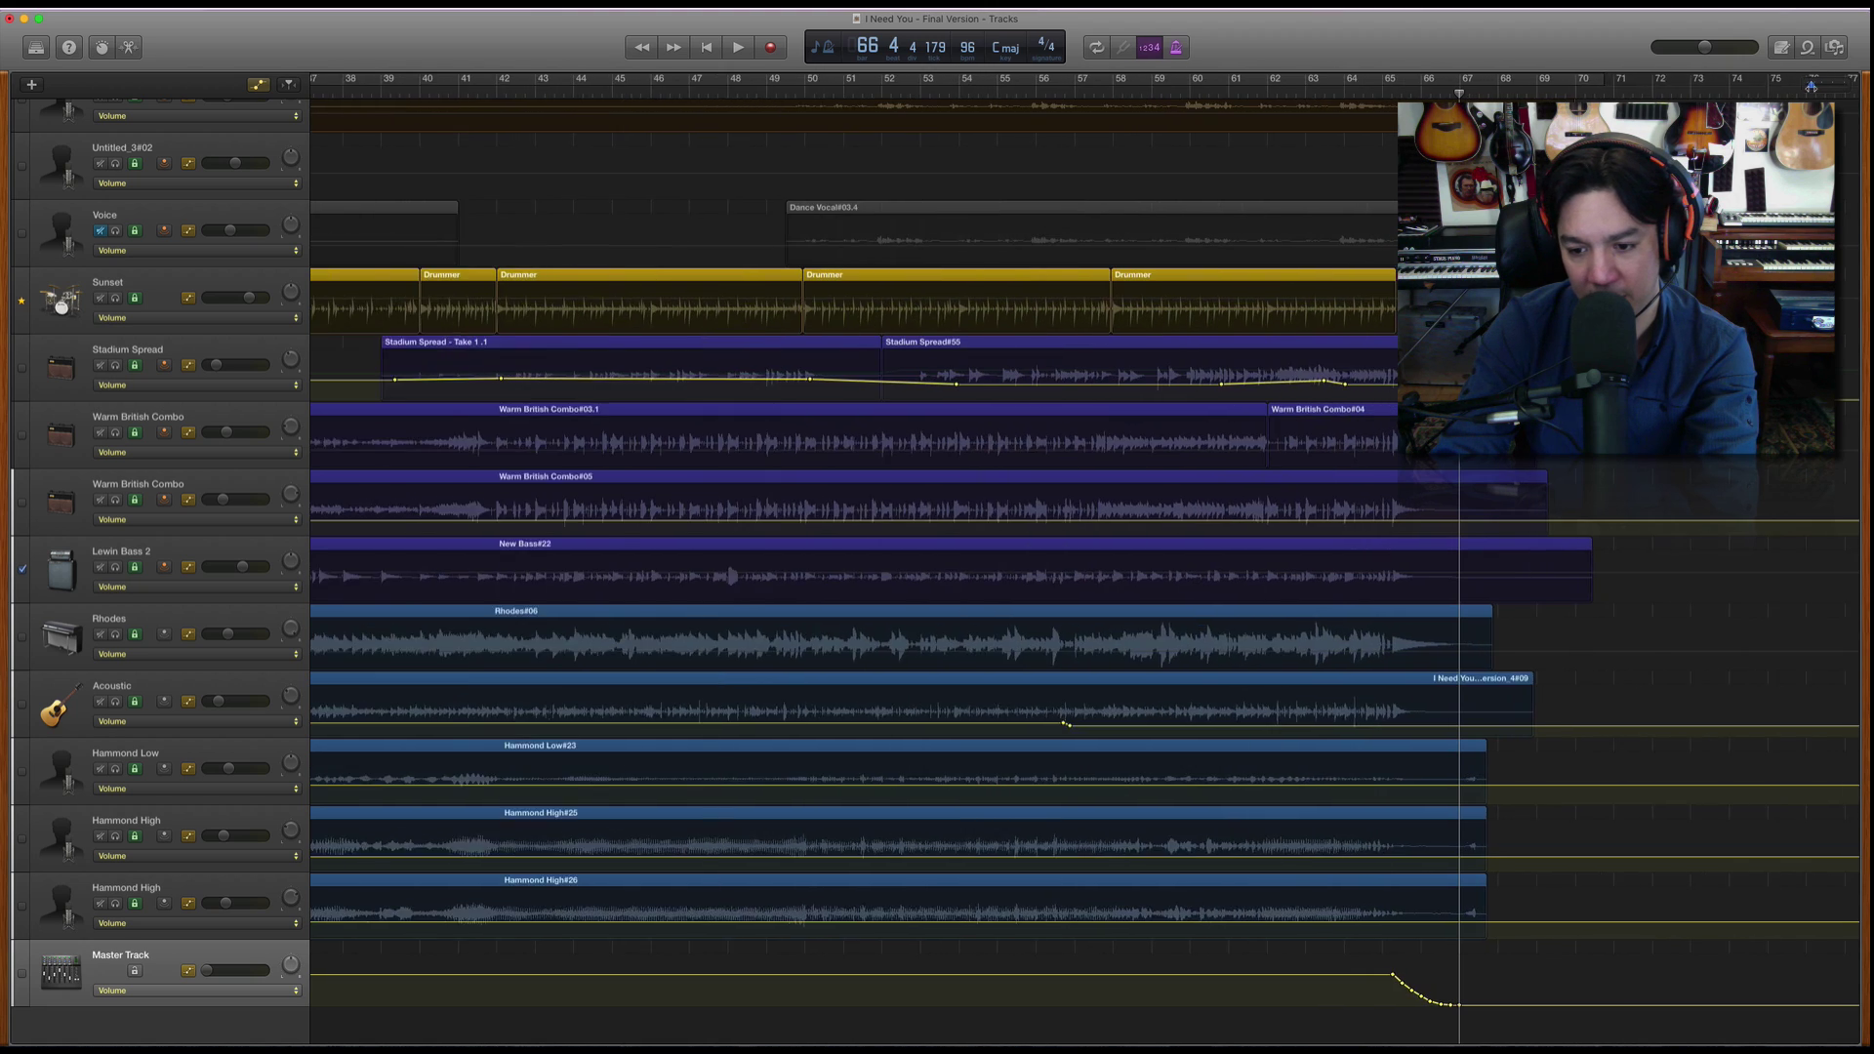
scroll(1809, 86, up, 3)
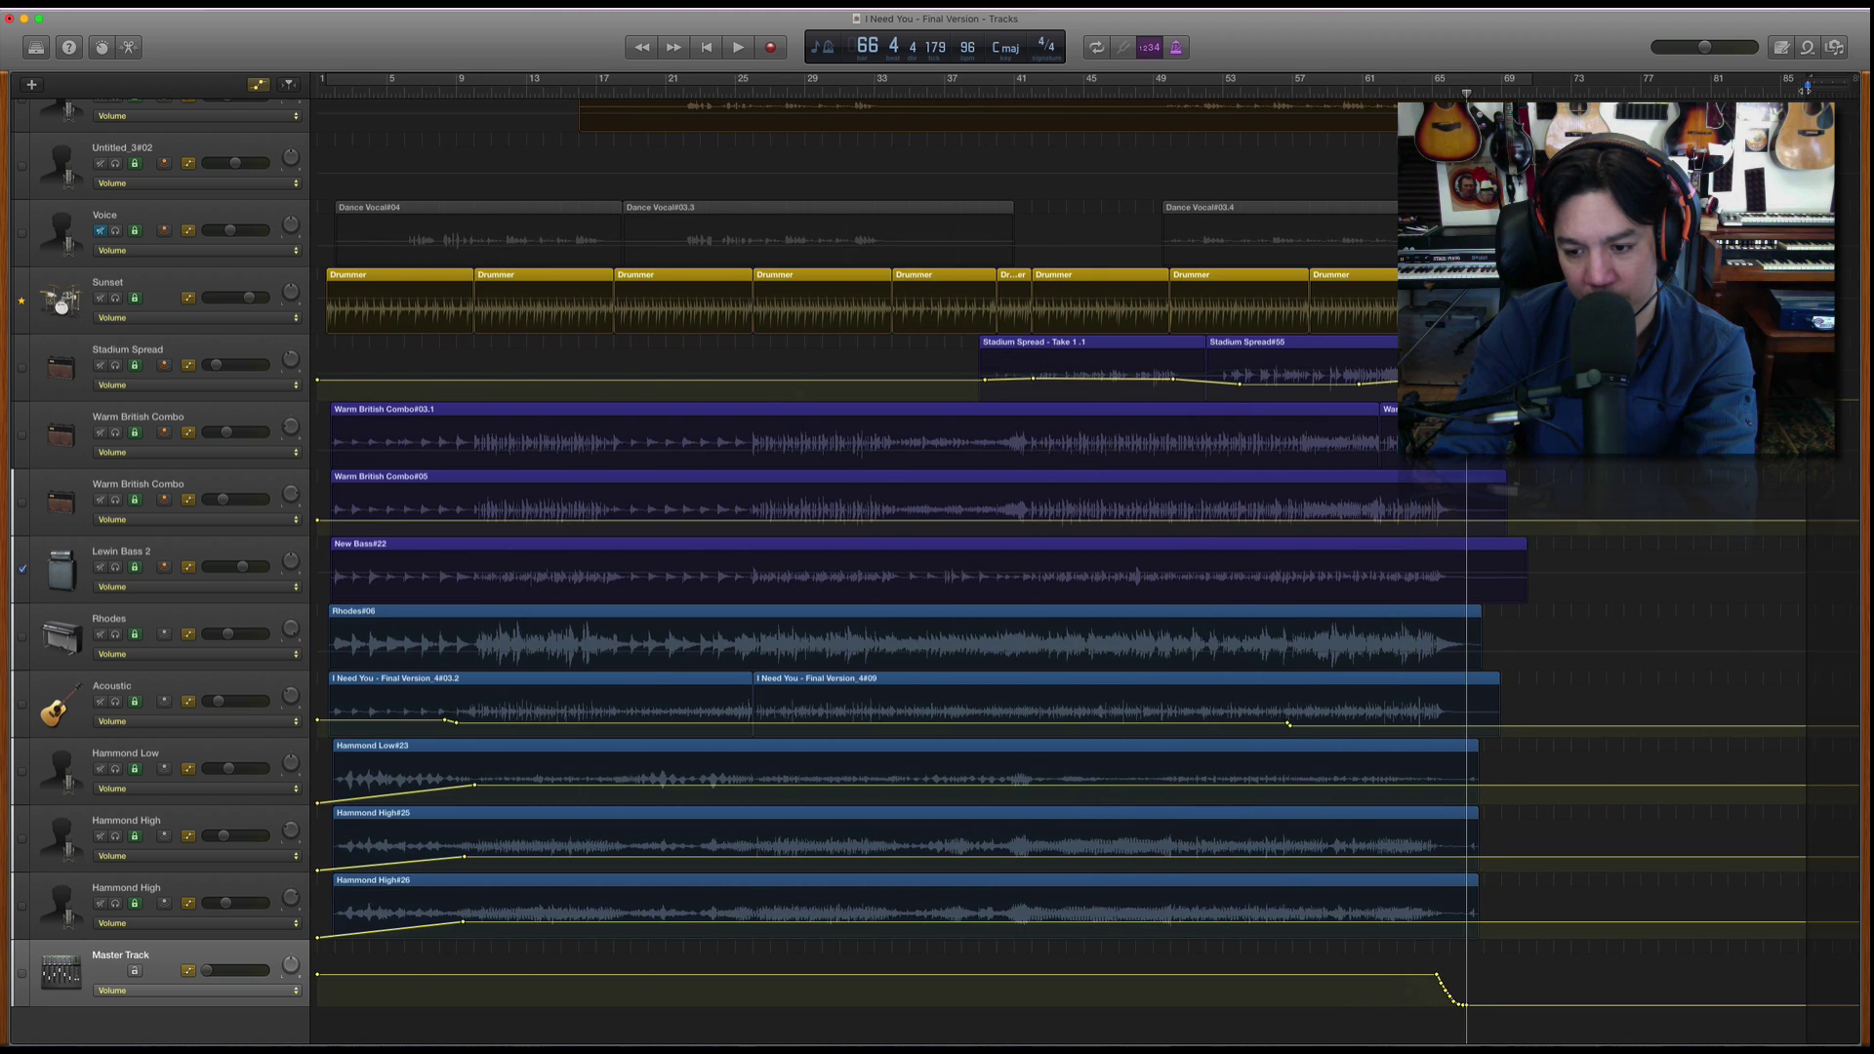
scroll(1813, 88, up, 2)
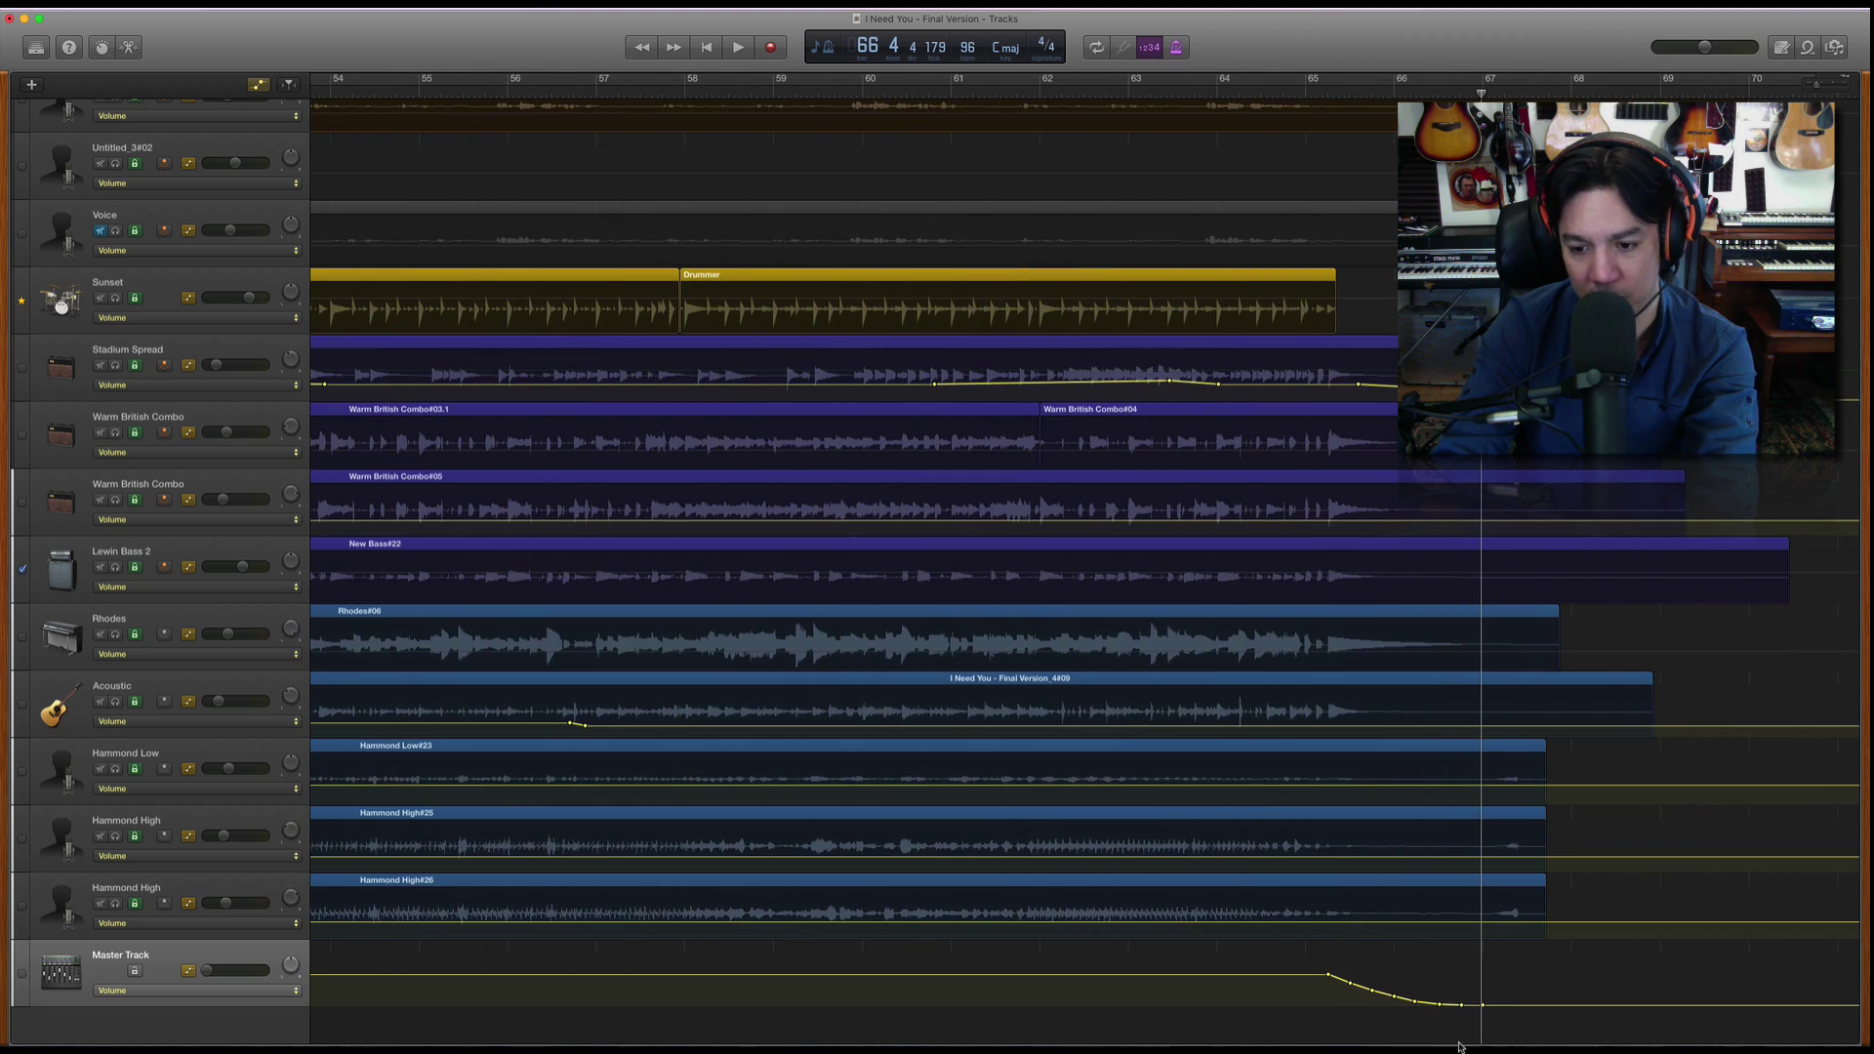
drag(1351, 988, 1390, 1001)
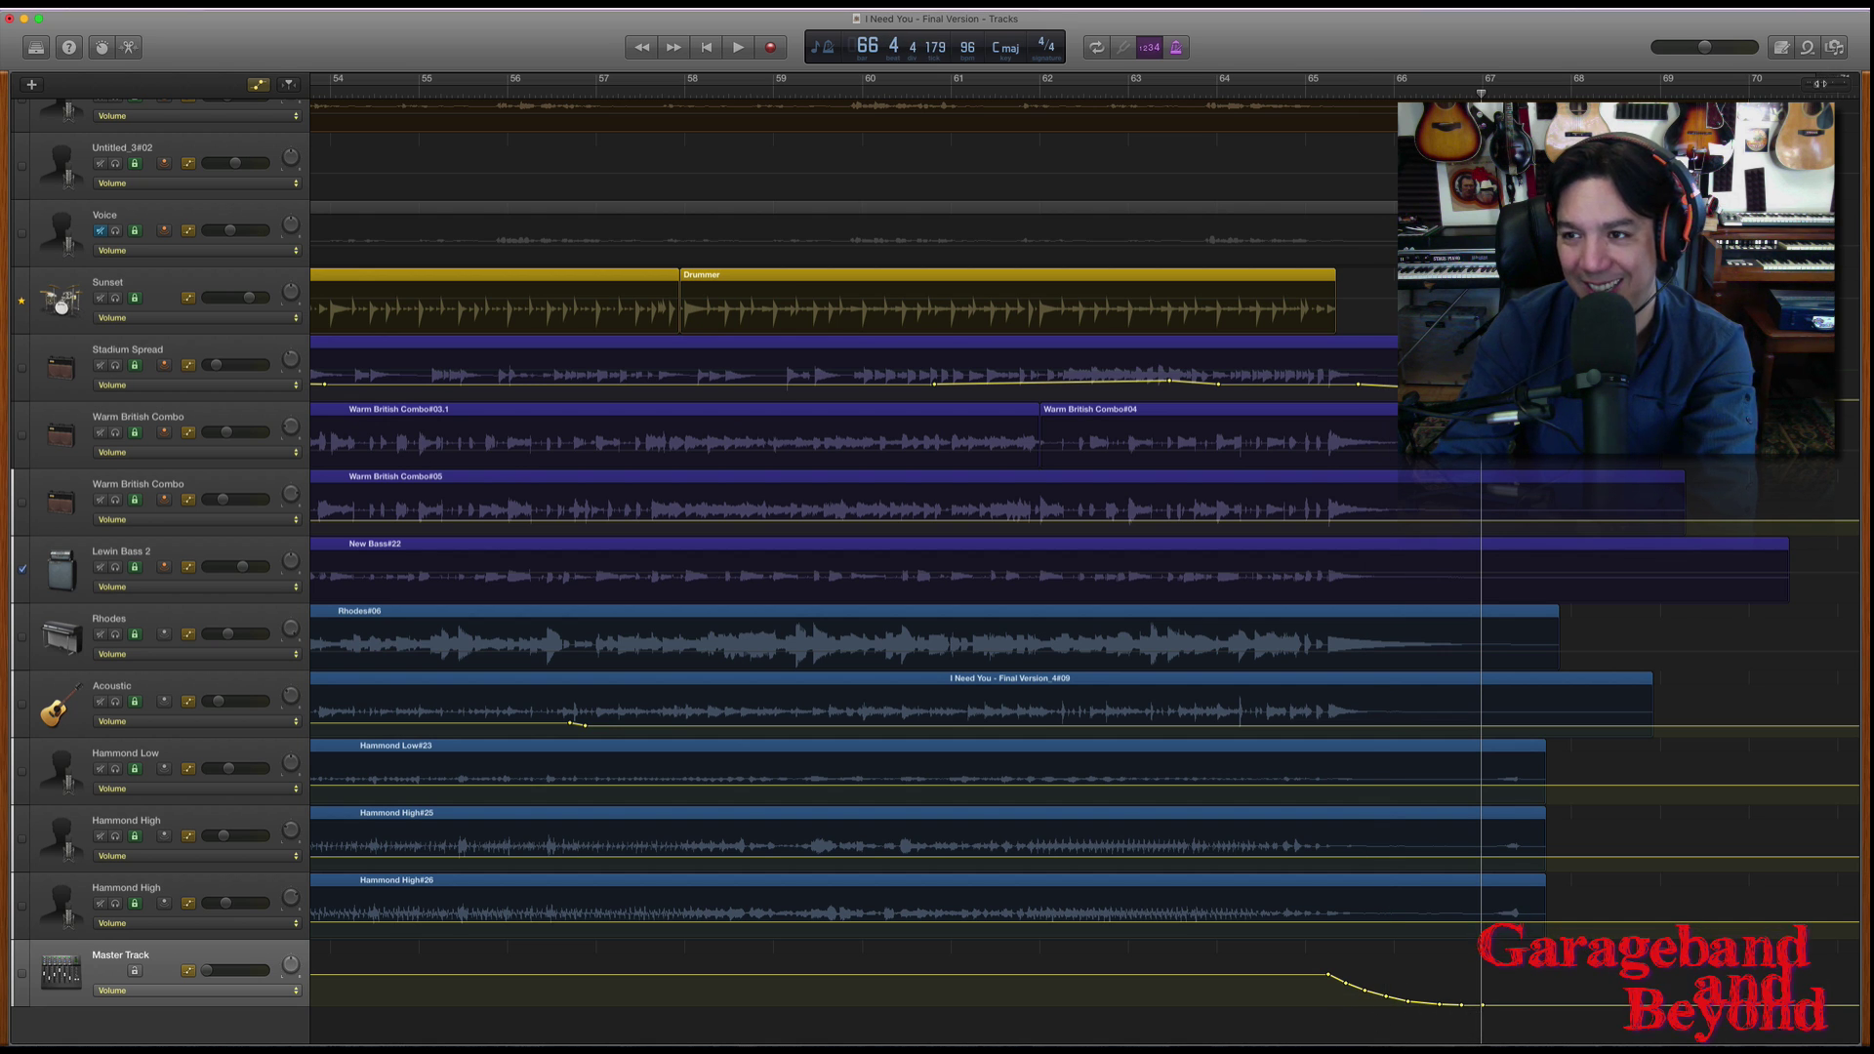
- Play the song's ending from bar 64 into bar 66 to check the concave fade-out
key(z)
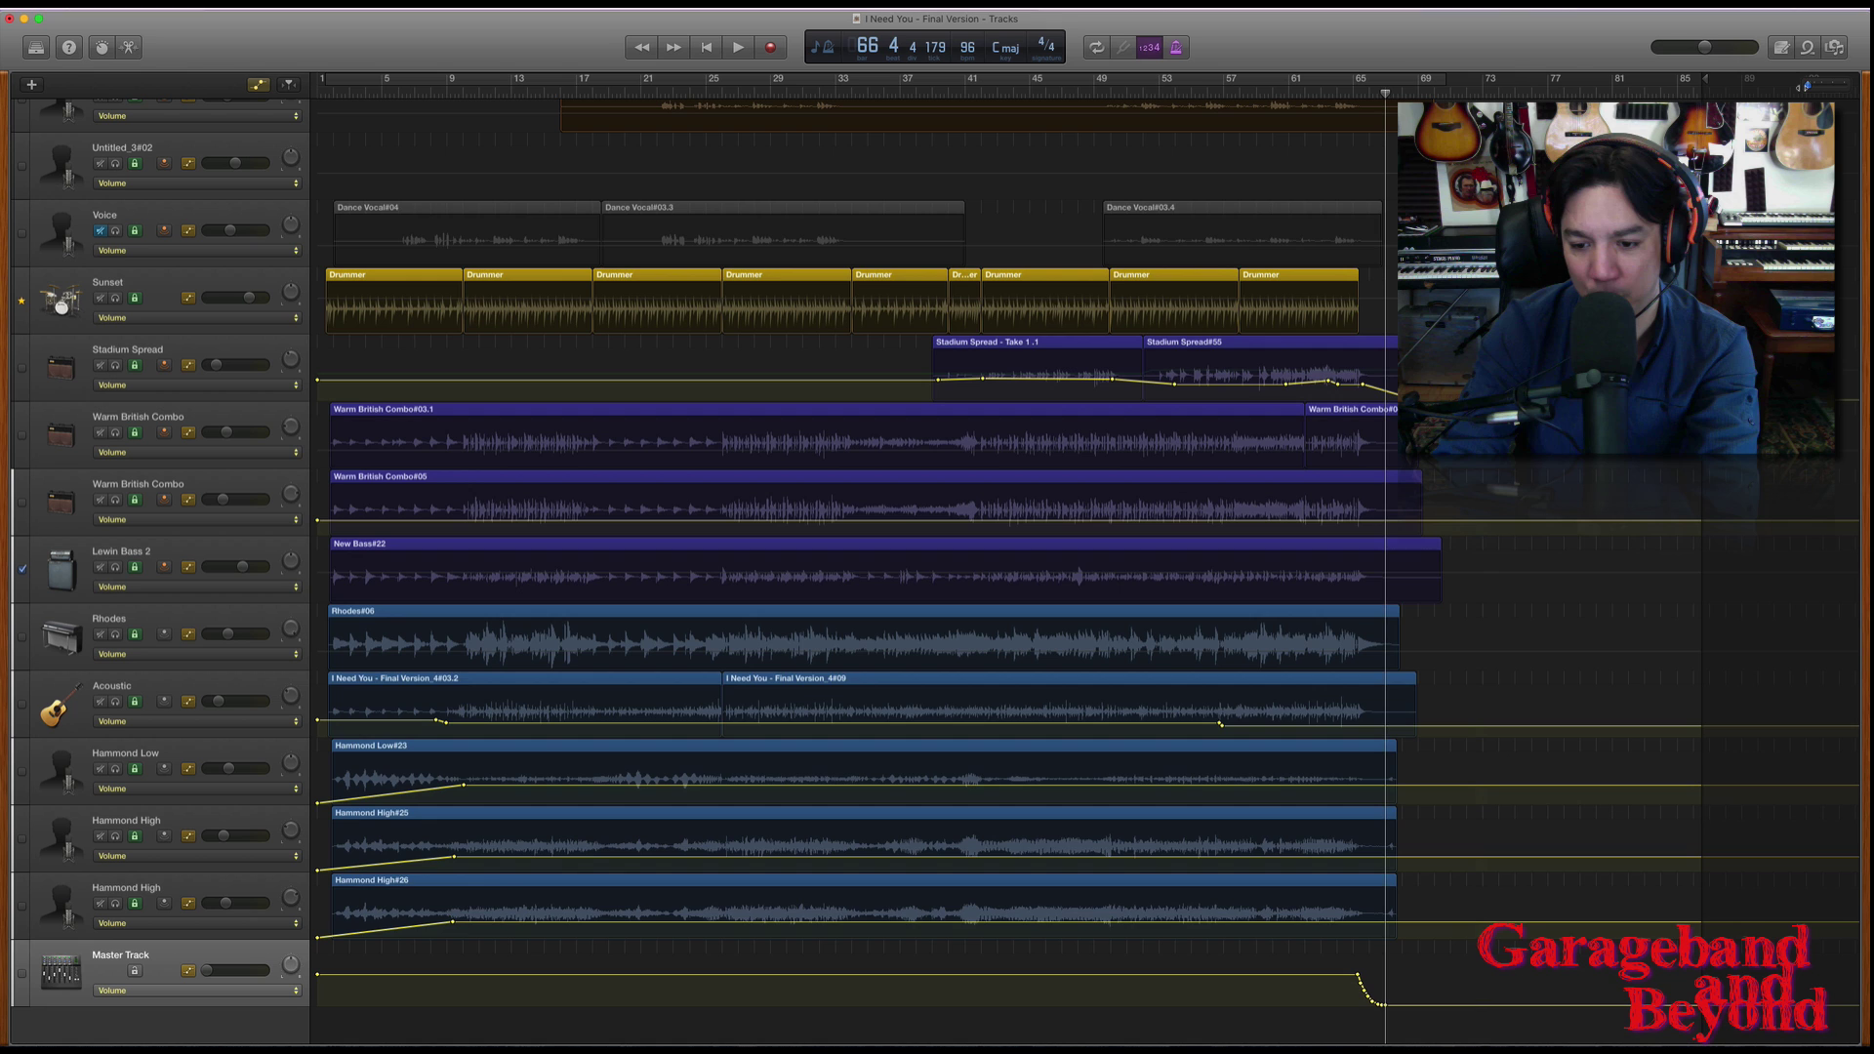
drag(1803, 87, 1812, 86)
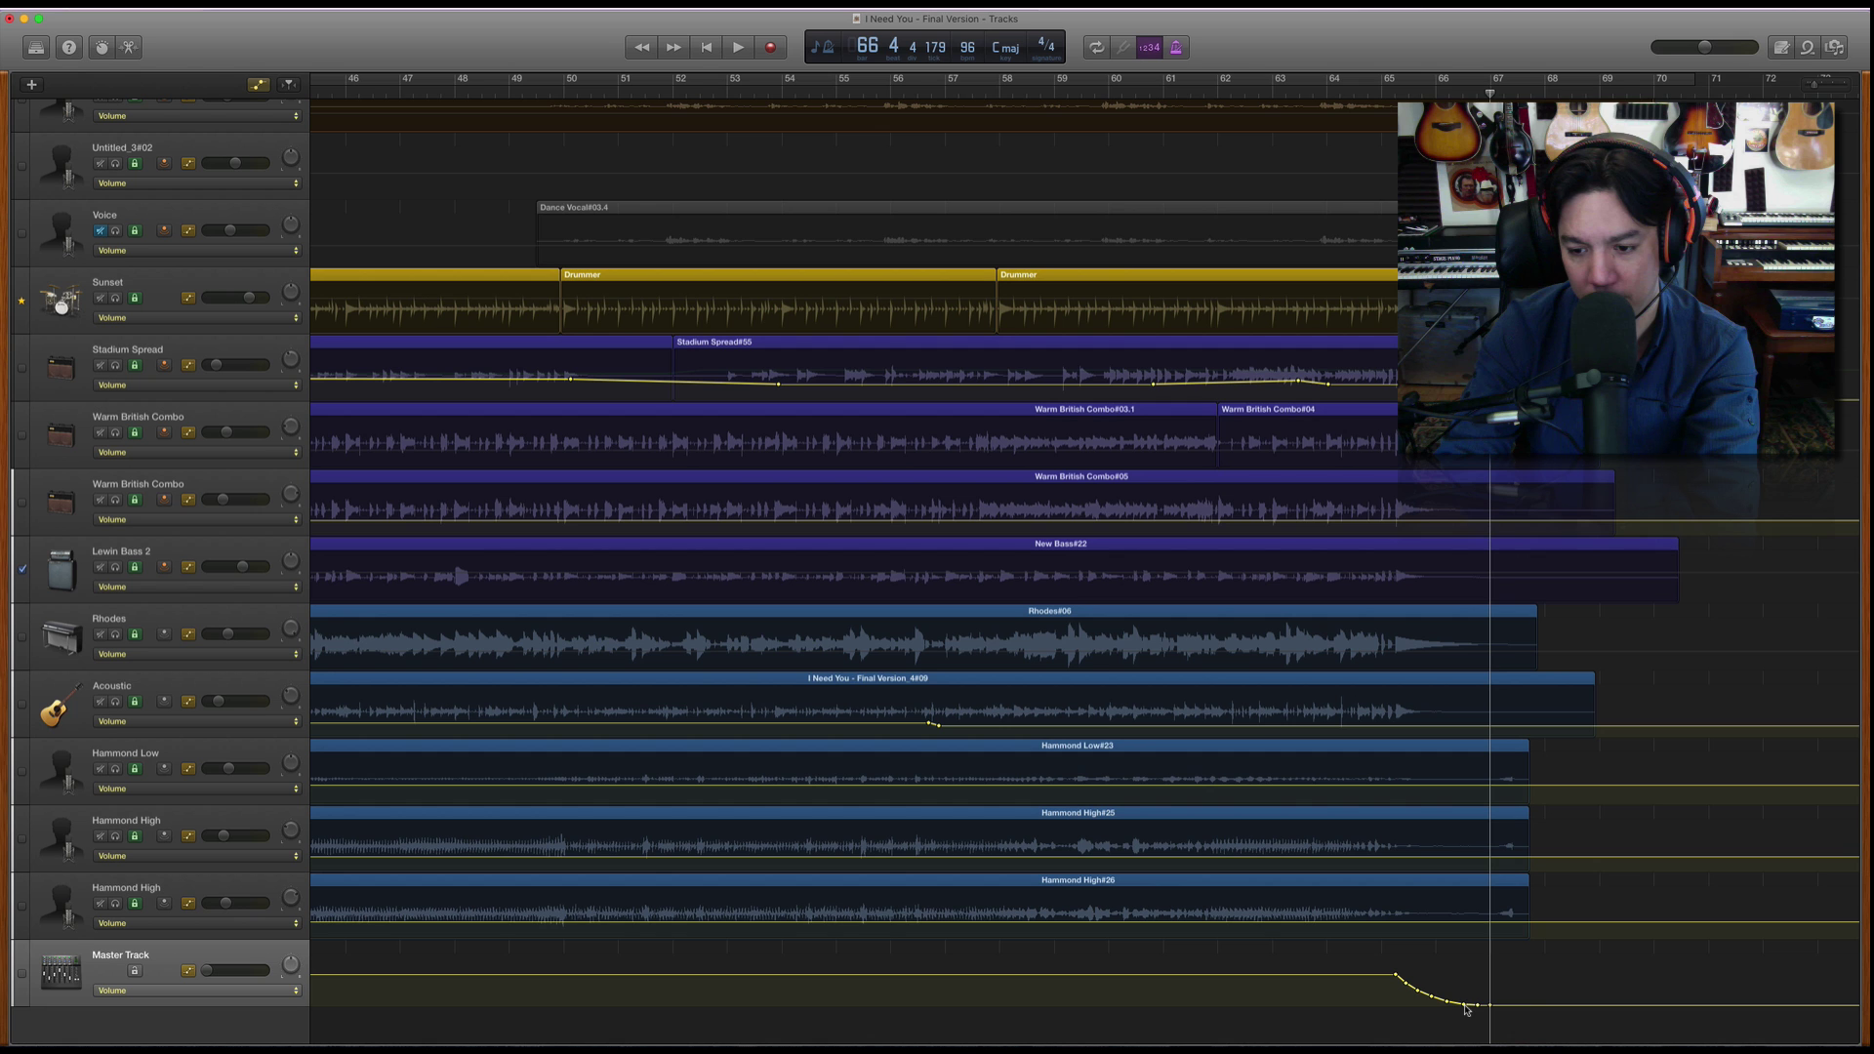
click(1354, 93)
key(space)
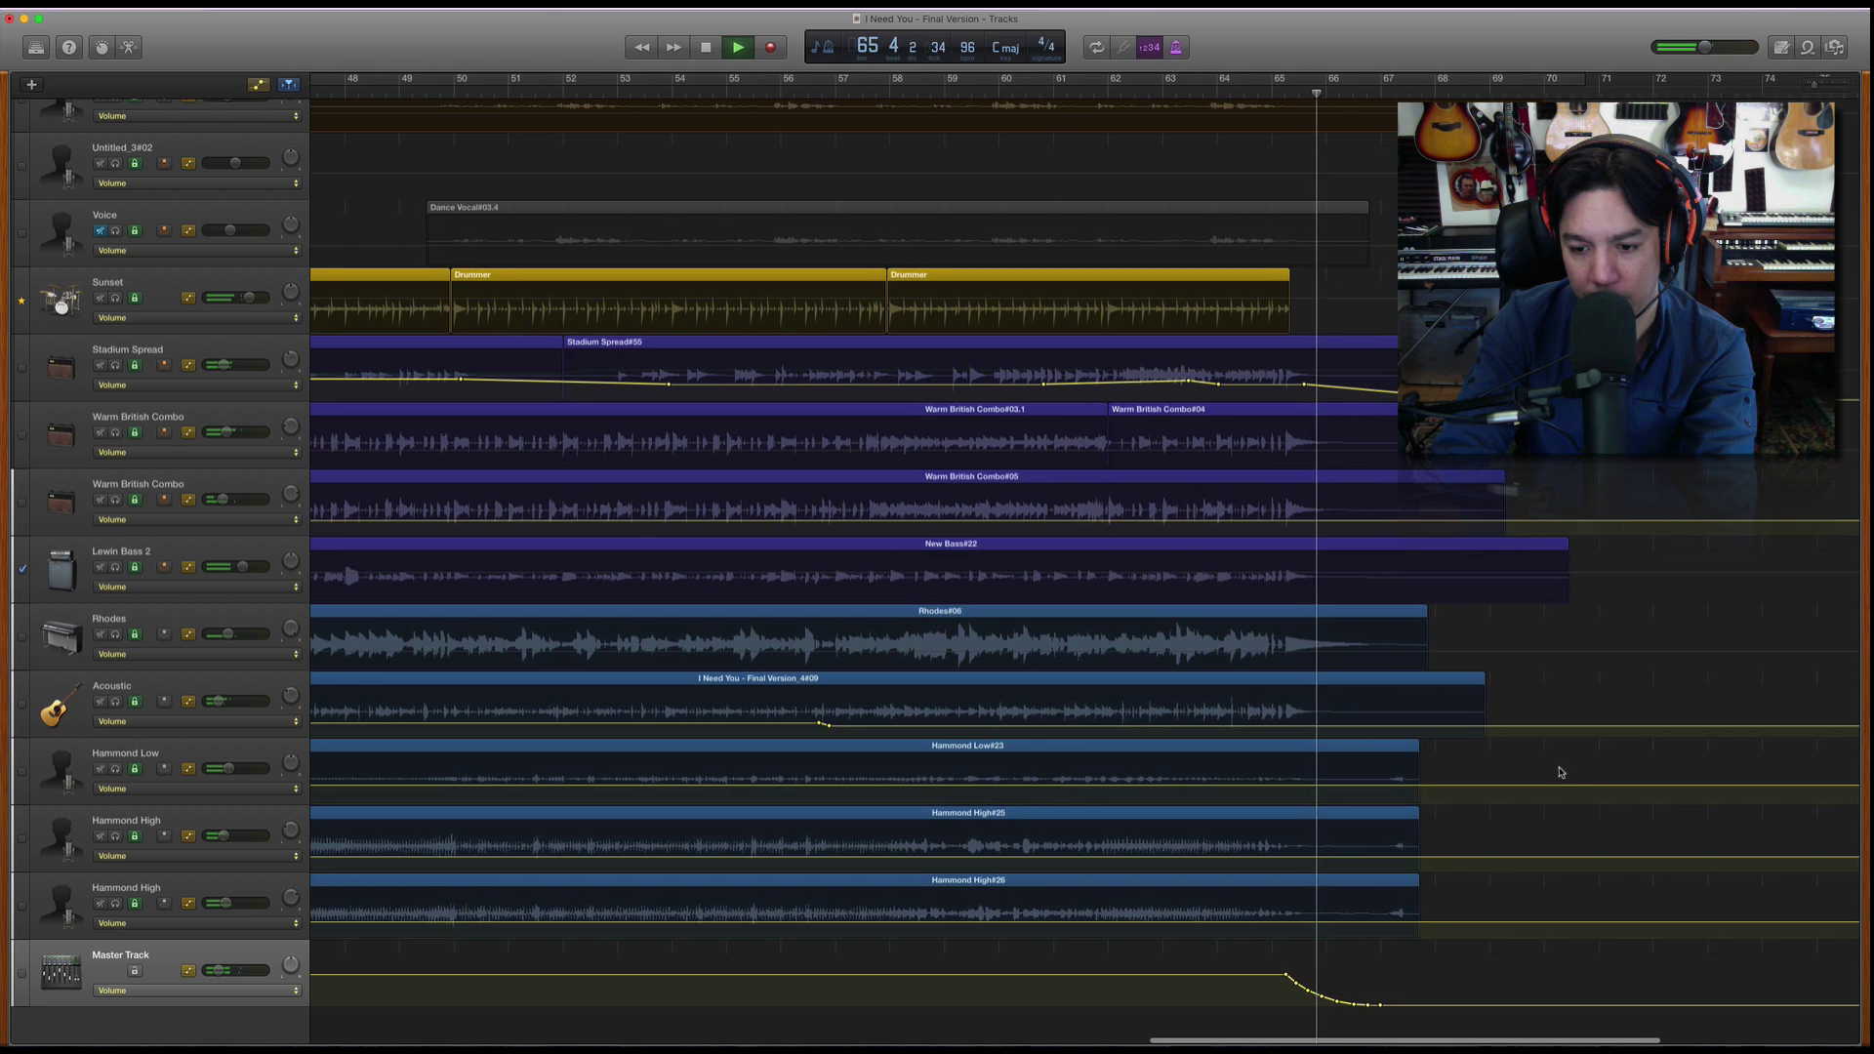
key(space)
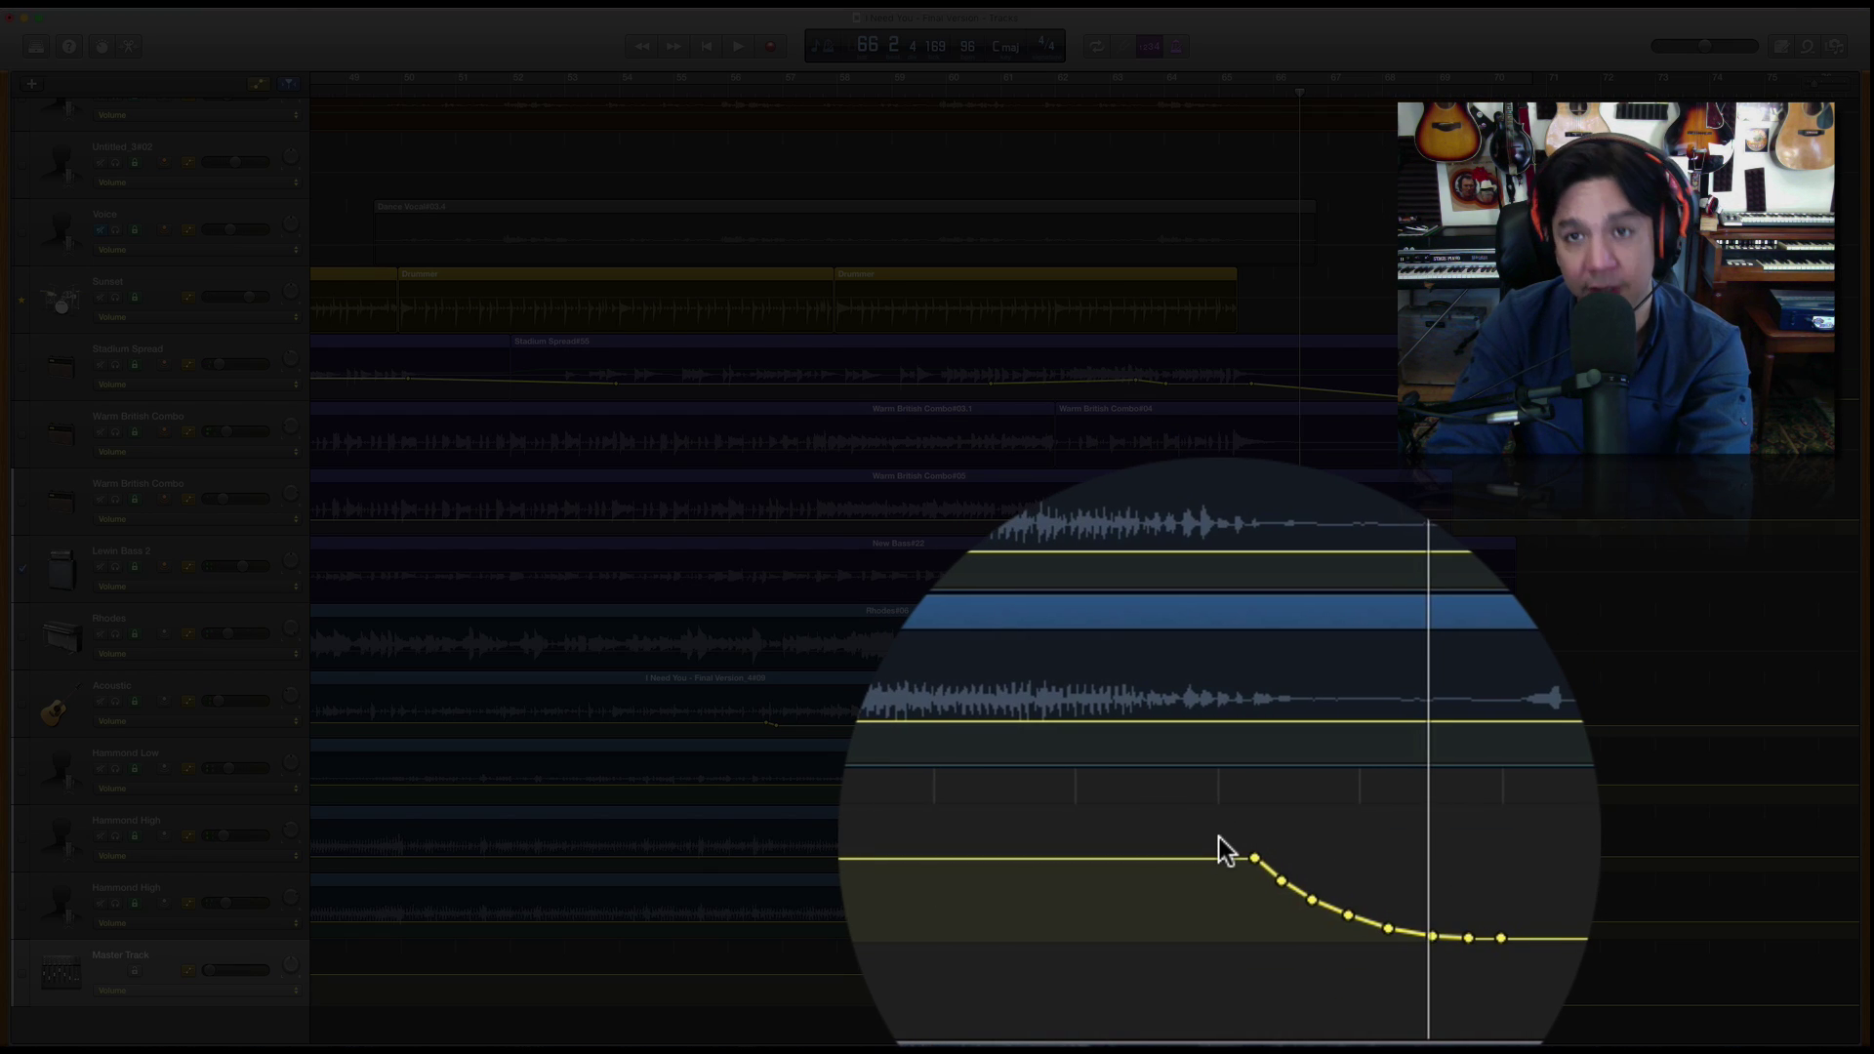
- Select all the Master Track fade points, move the whole curve slightly later past the drum ending, and play it into bar 67
drag(1220, 838, 1341, 990)
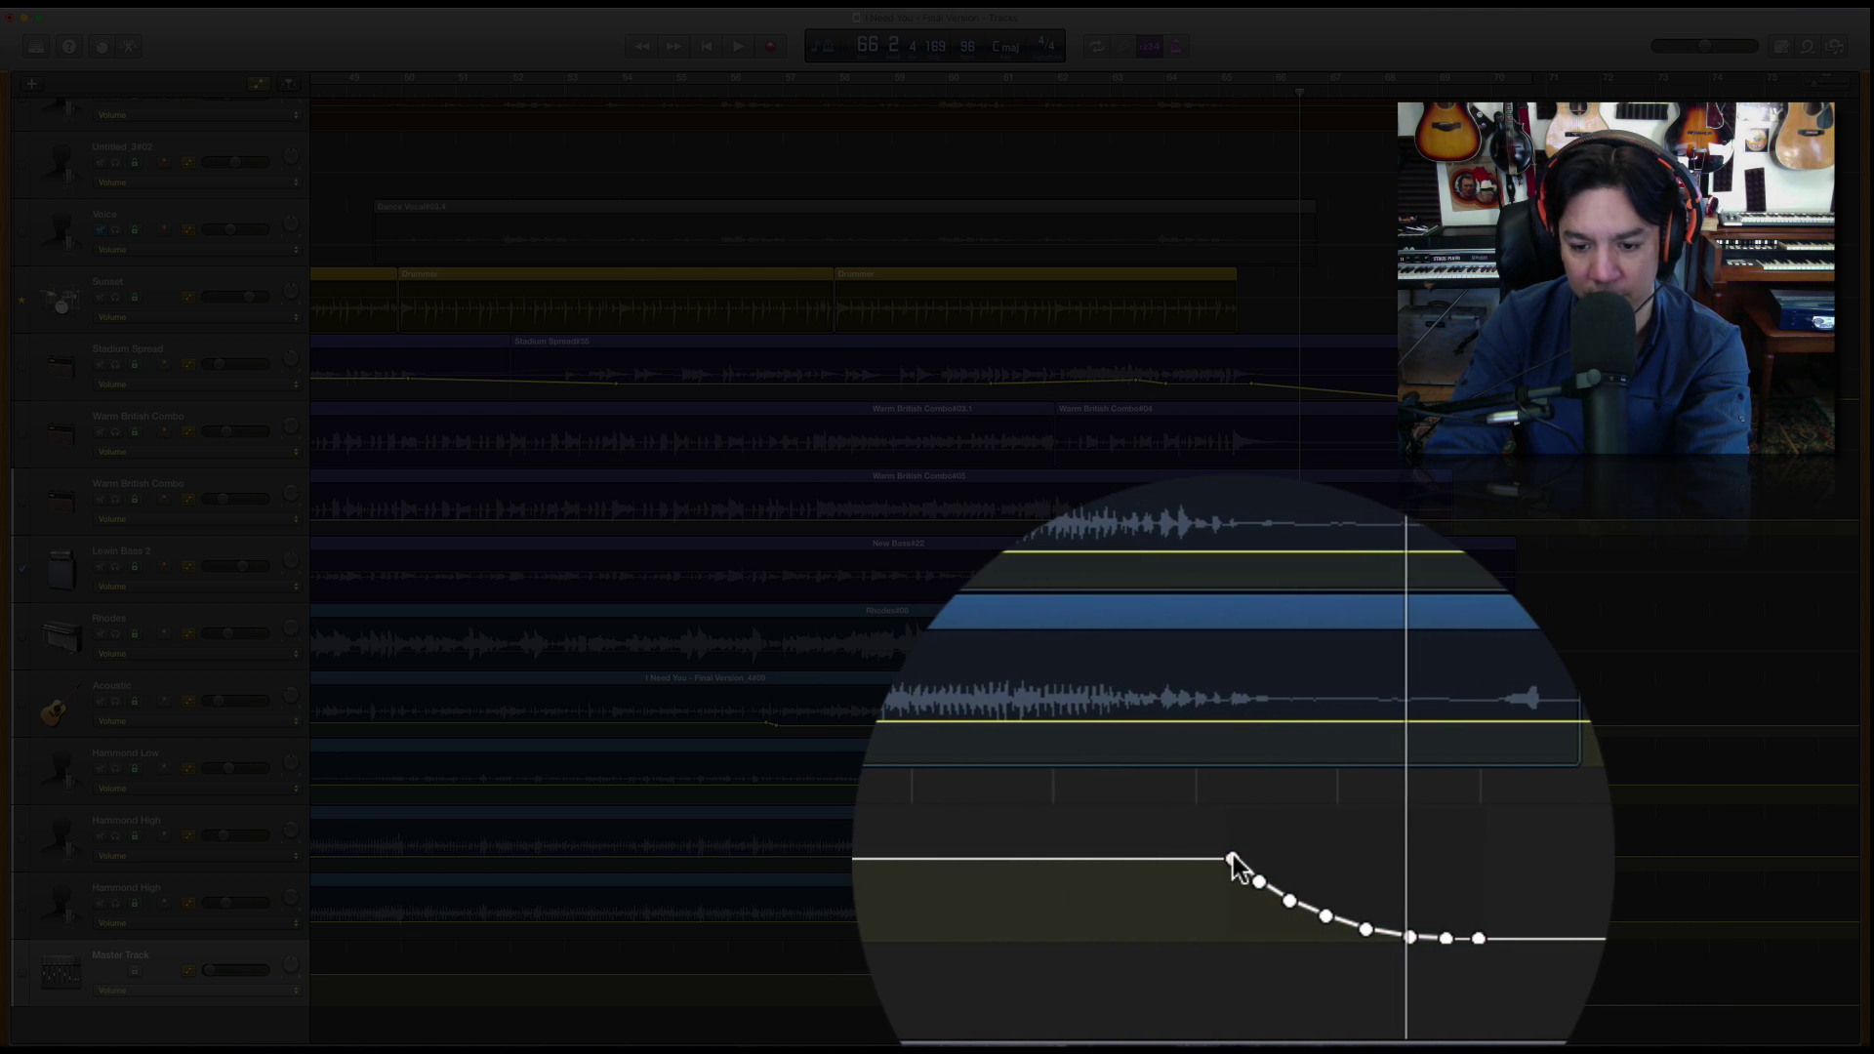
click(1231, 856)
drag(1231, 856, 1254, 976)
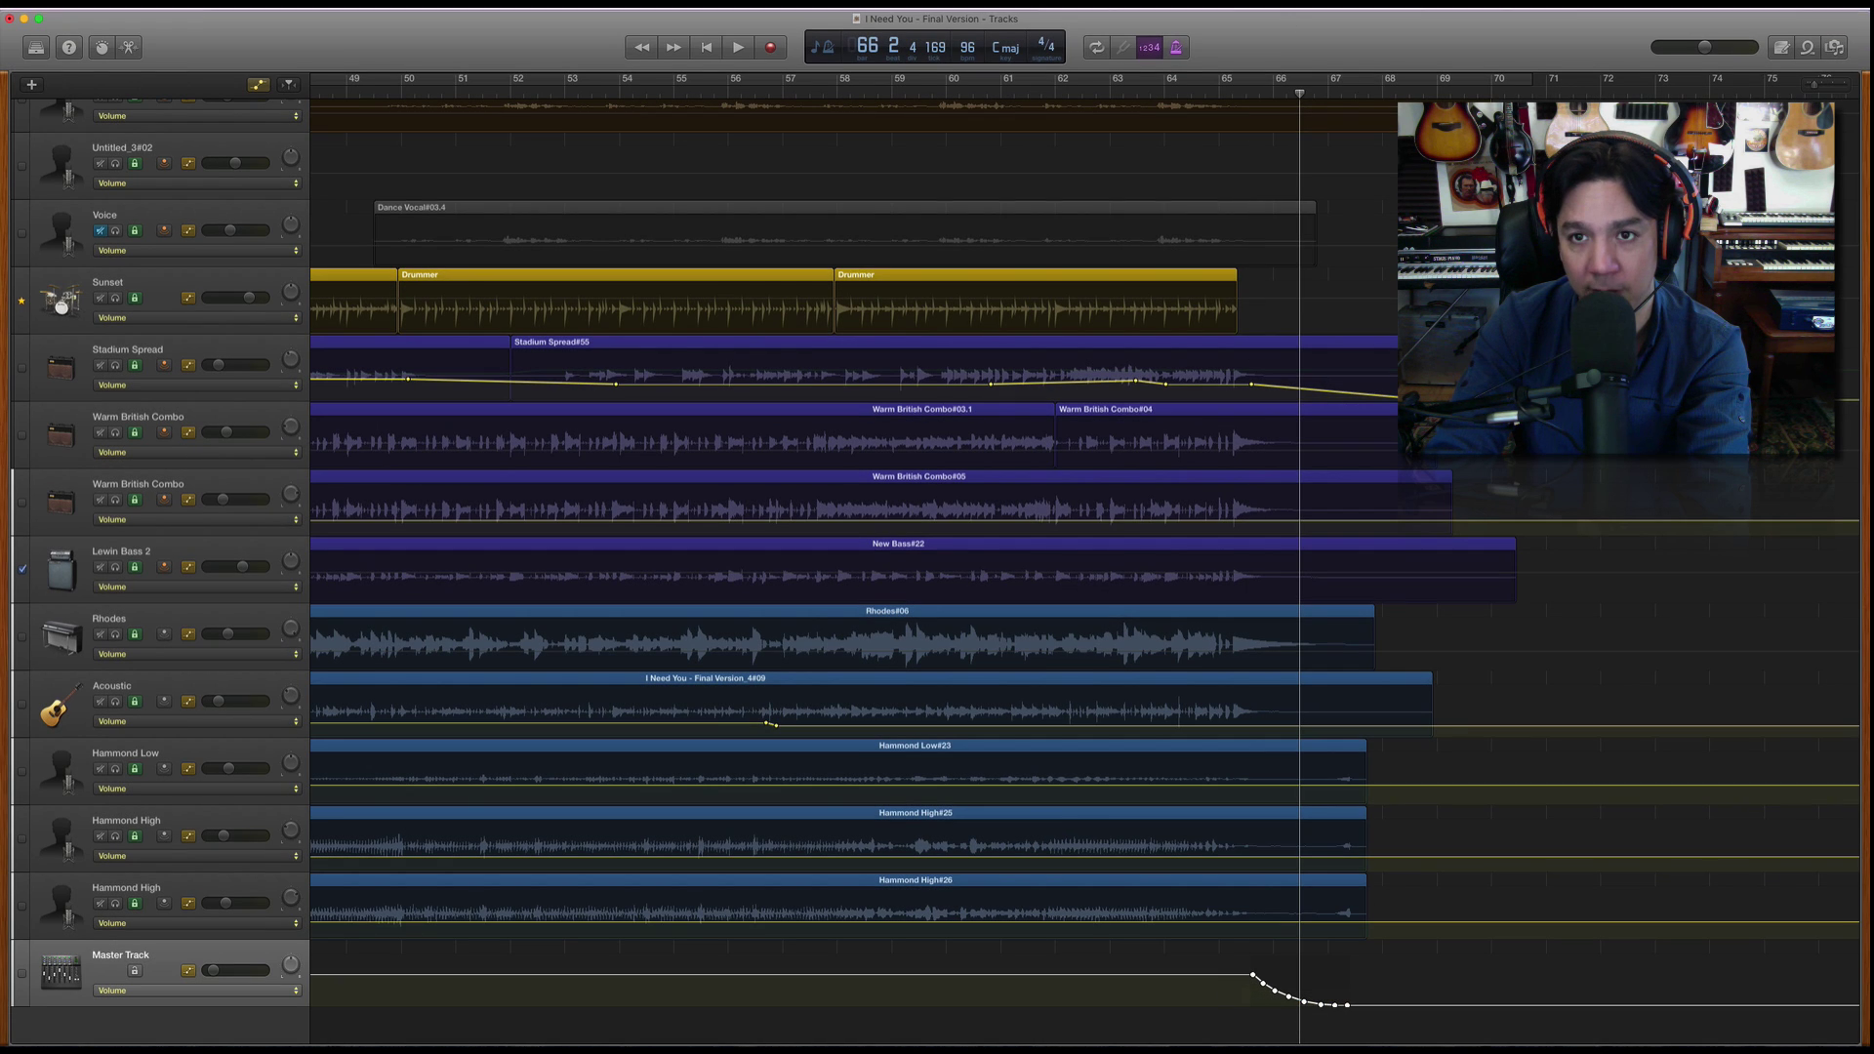
key(space)
key(space)
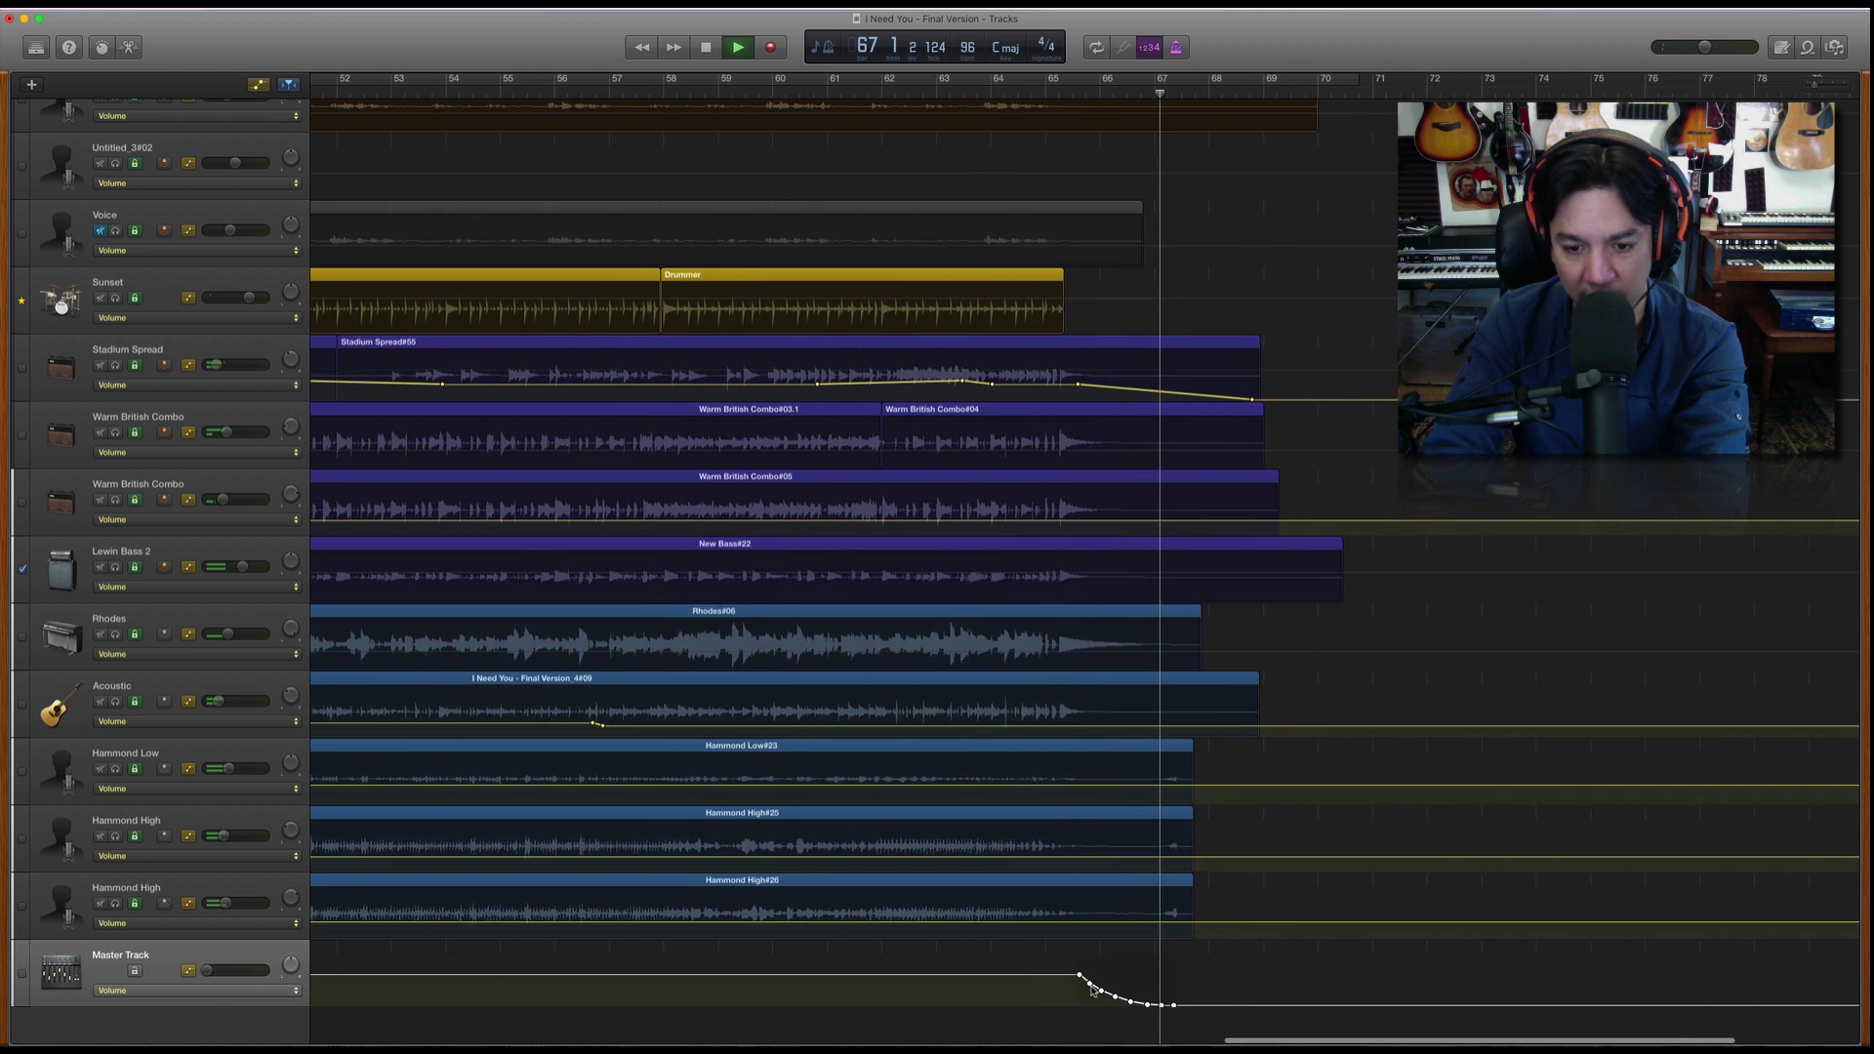
key(space)
- Move the selected Master Track fade slightly earlier and play the ending again into bar 67
drag(1078, 976, 1079, 979)
click(1035, 92)
key(space)
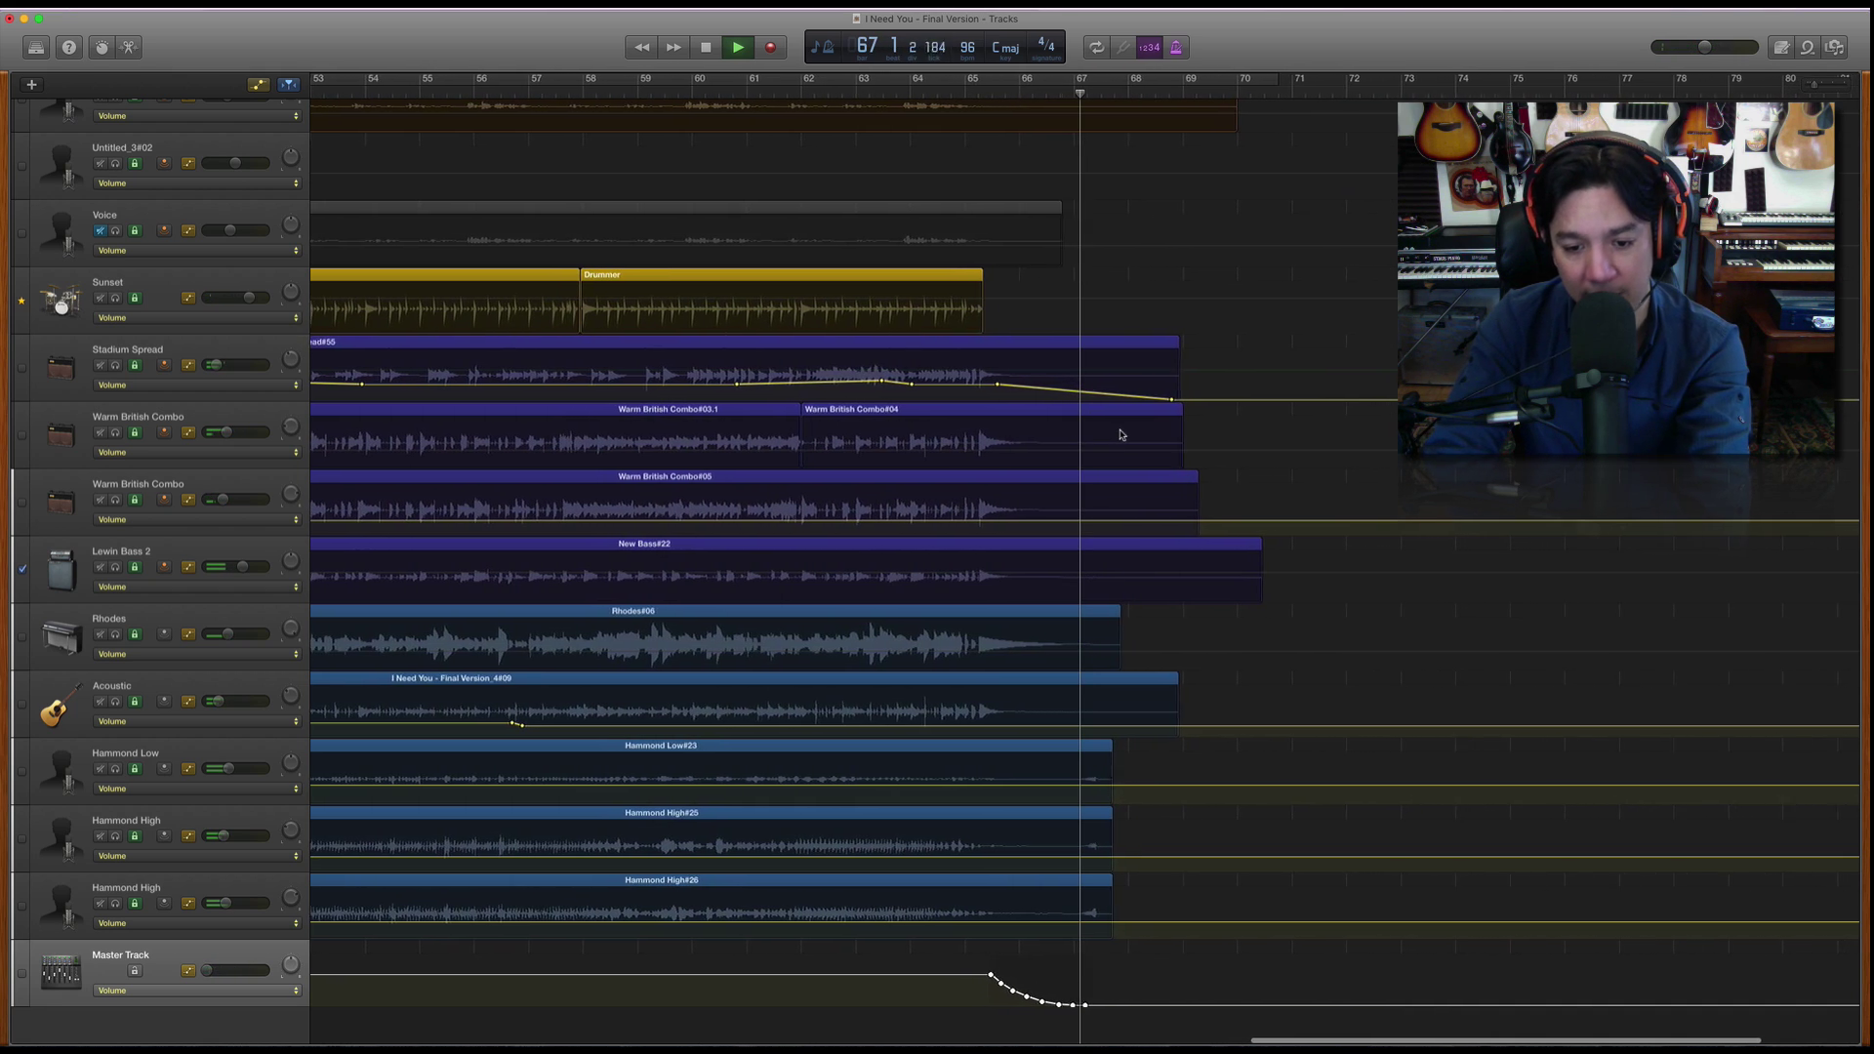
key(space)
- Check the S-shaped fade curve in the crossfadehud.jpg reference image and go back to the song project
key(ctrl+Up)
click(362, 349)
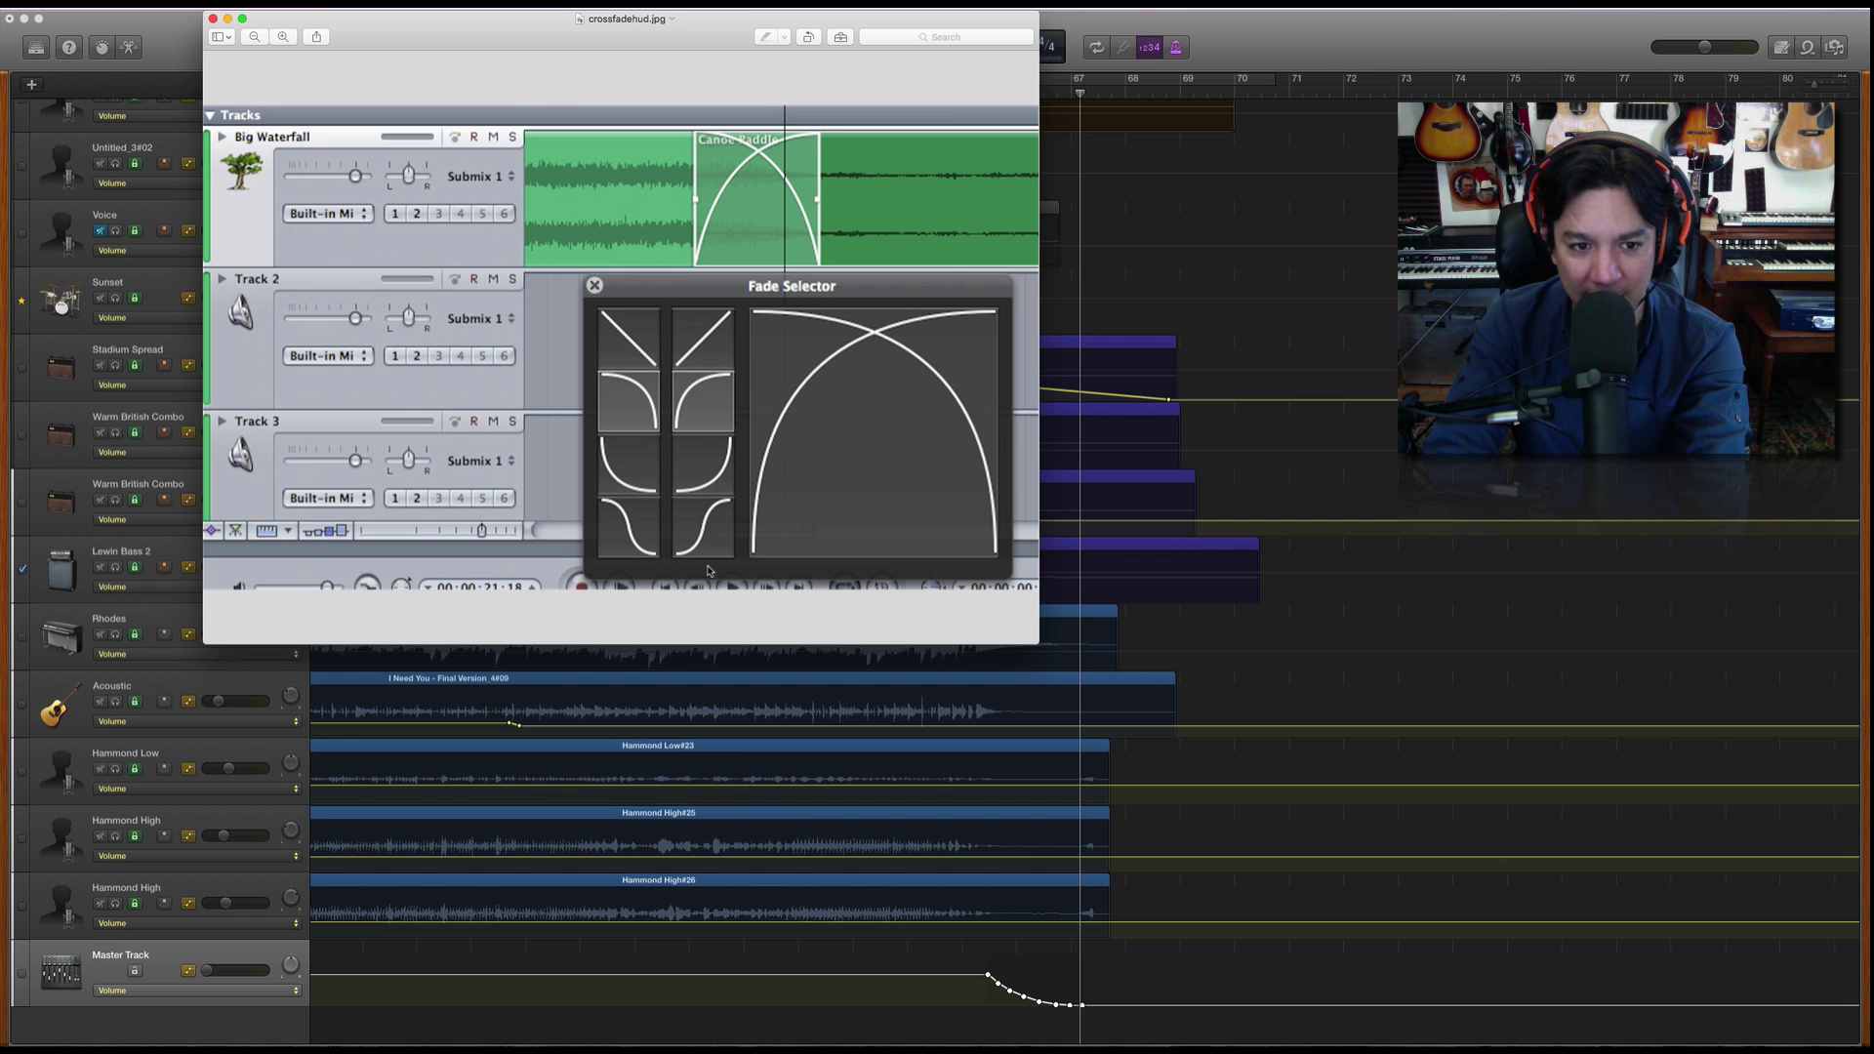
click(1280, 637)
click(1041, 333)
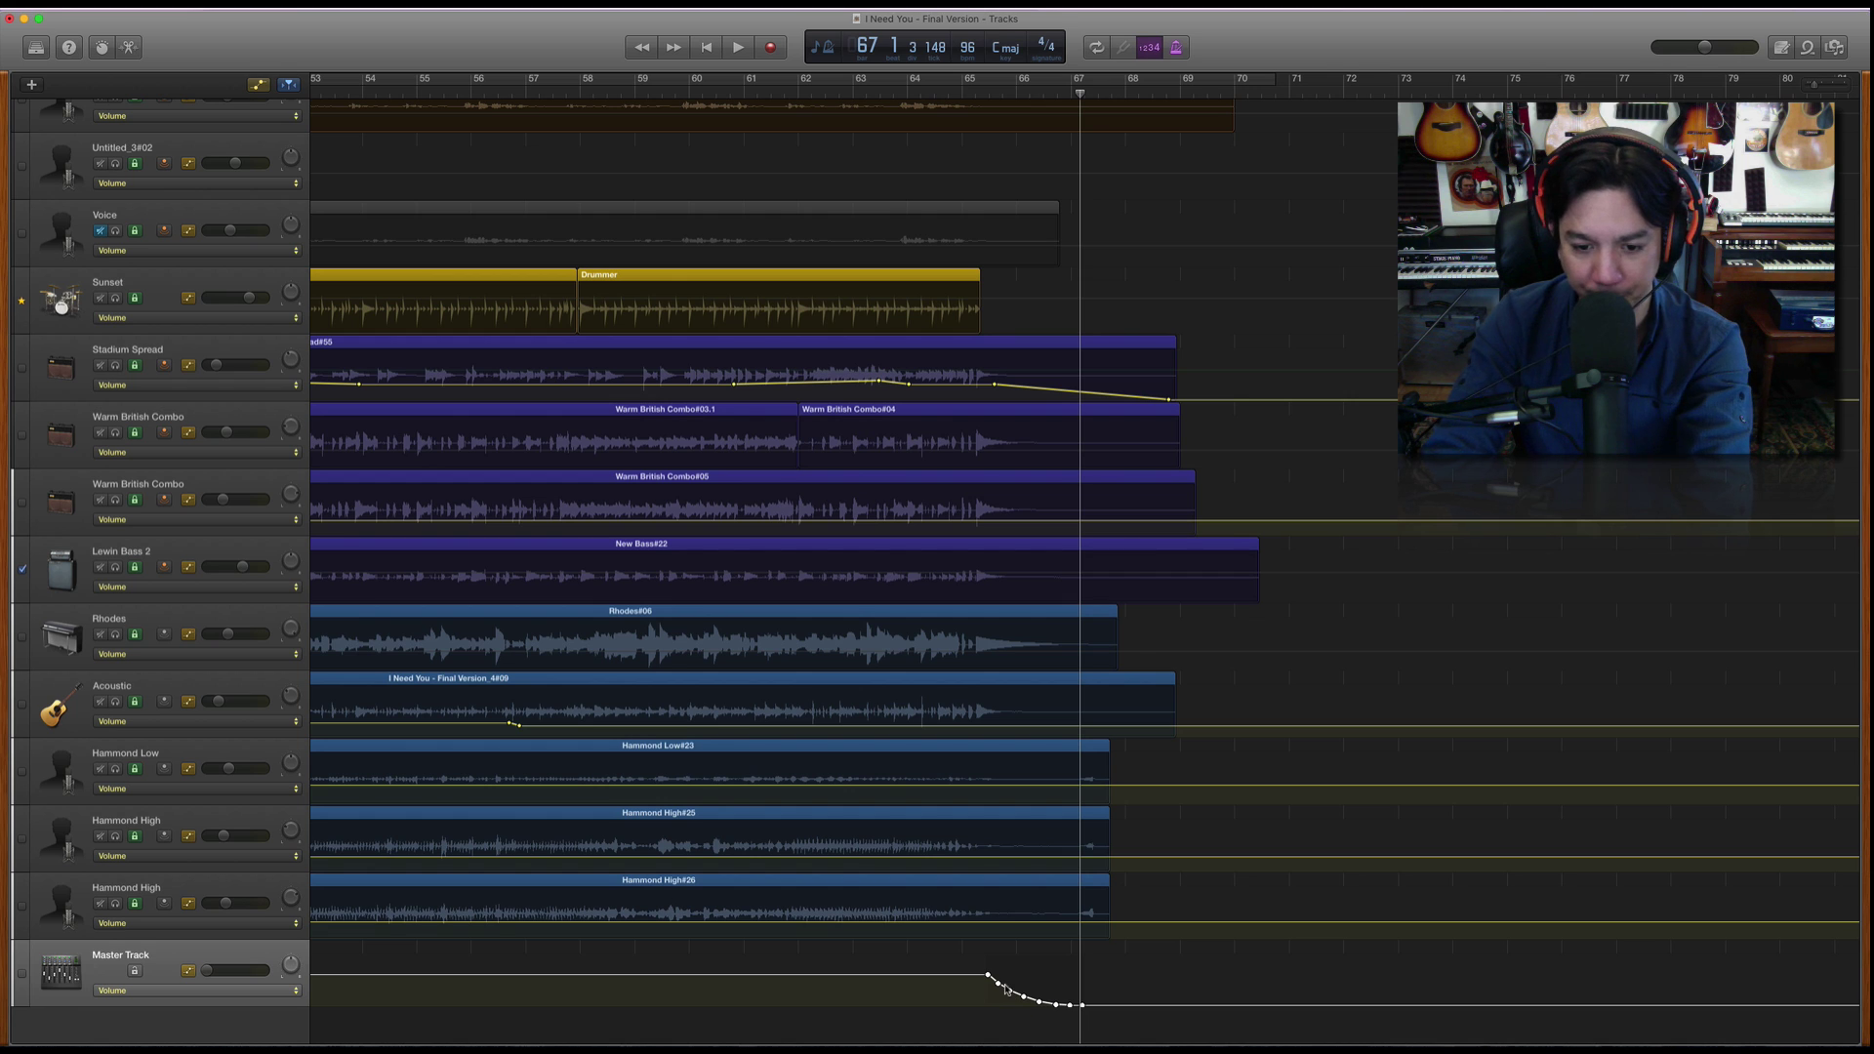
- Raise the second and third volume points of the Master Track fade to form the rounded upper shoulder of an S-curve
drag(989, 975, 990, 973)
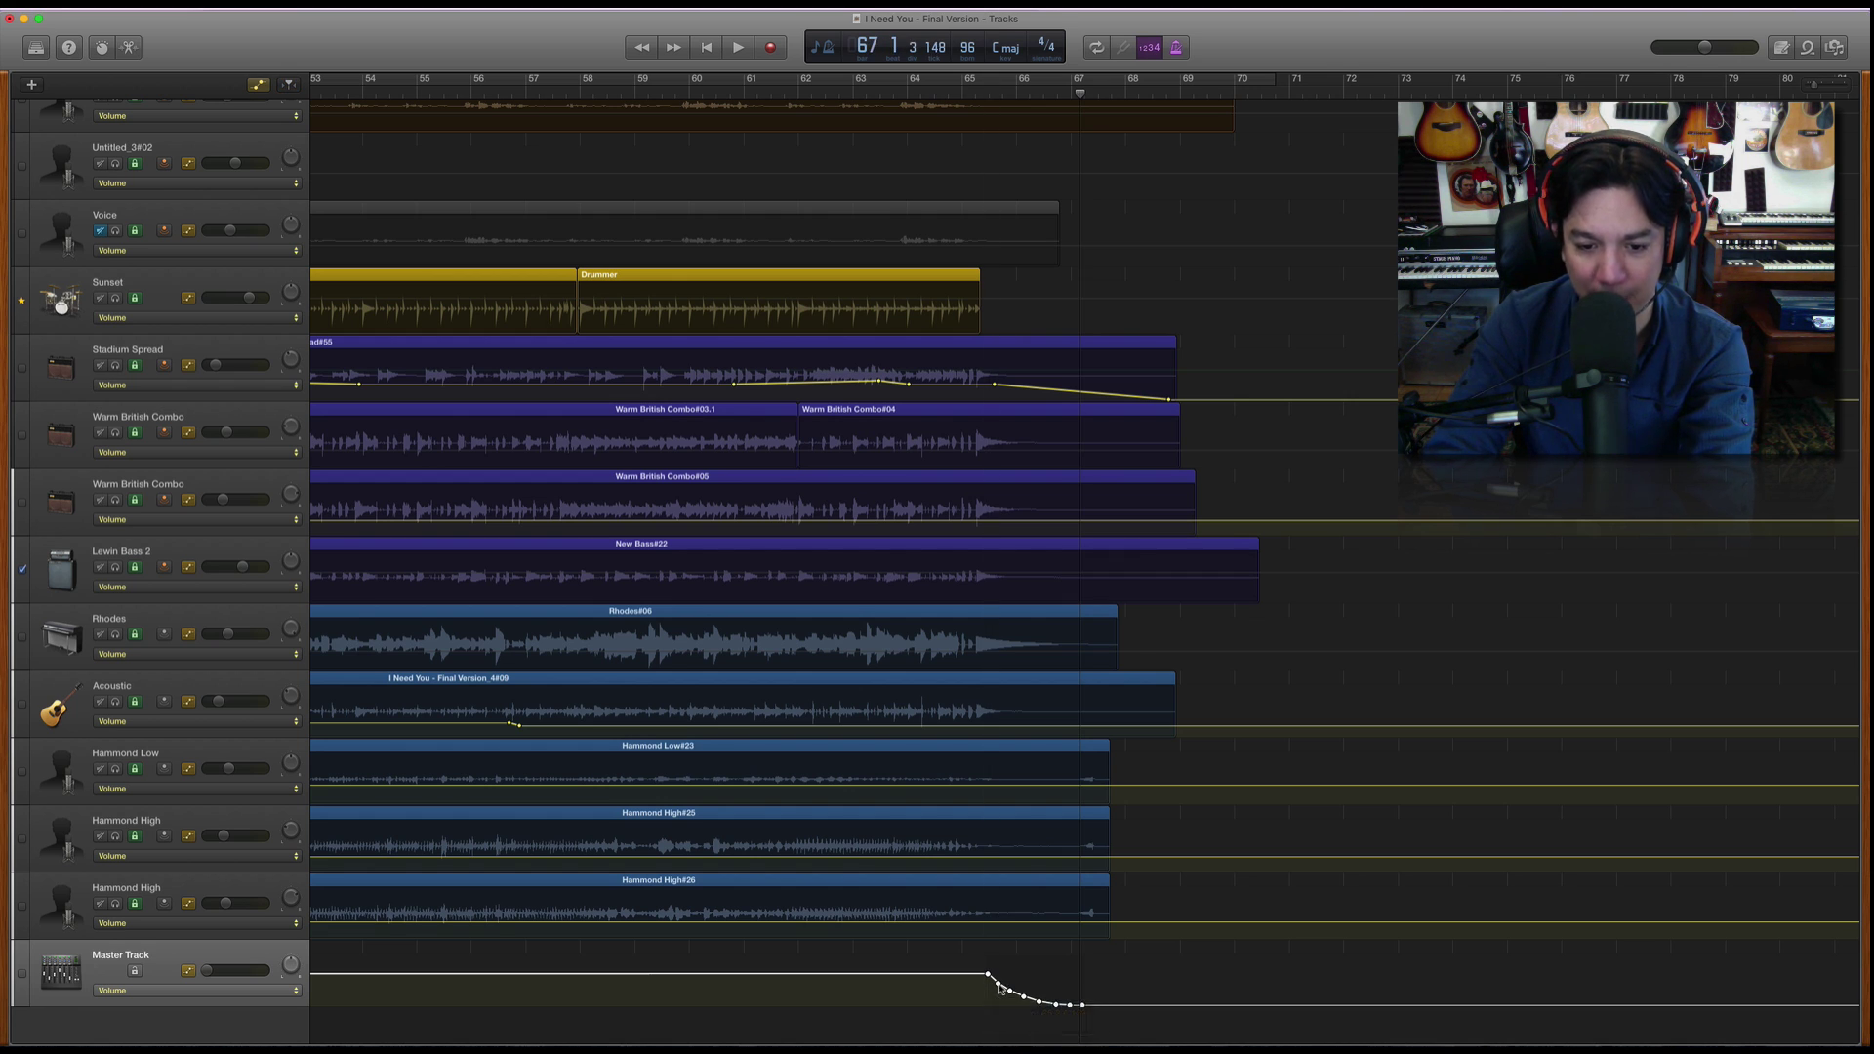
click(1017, 984)
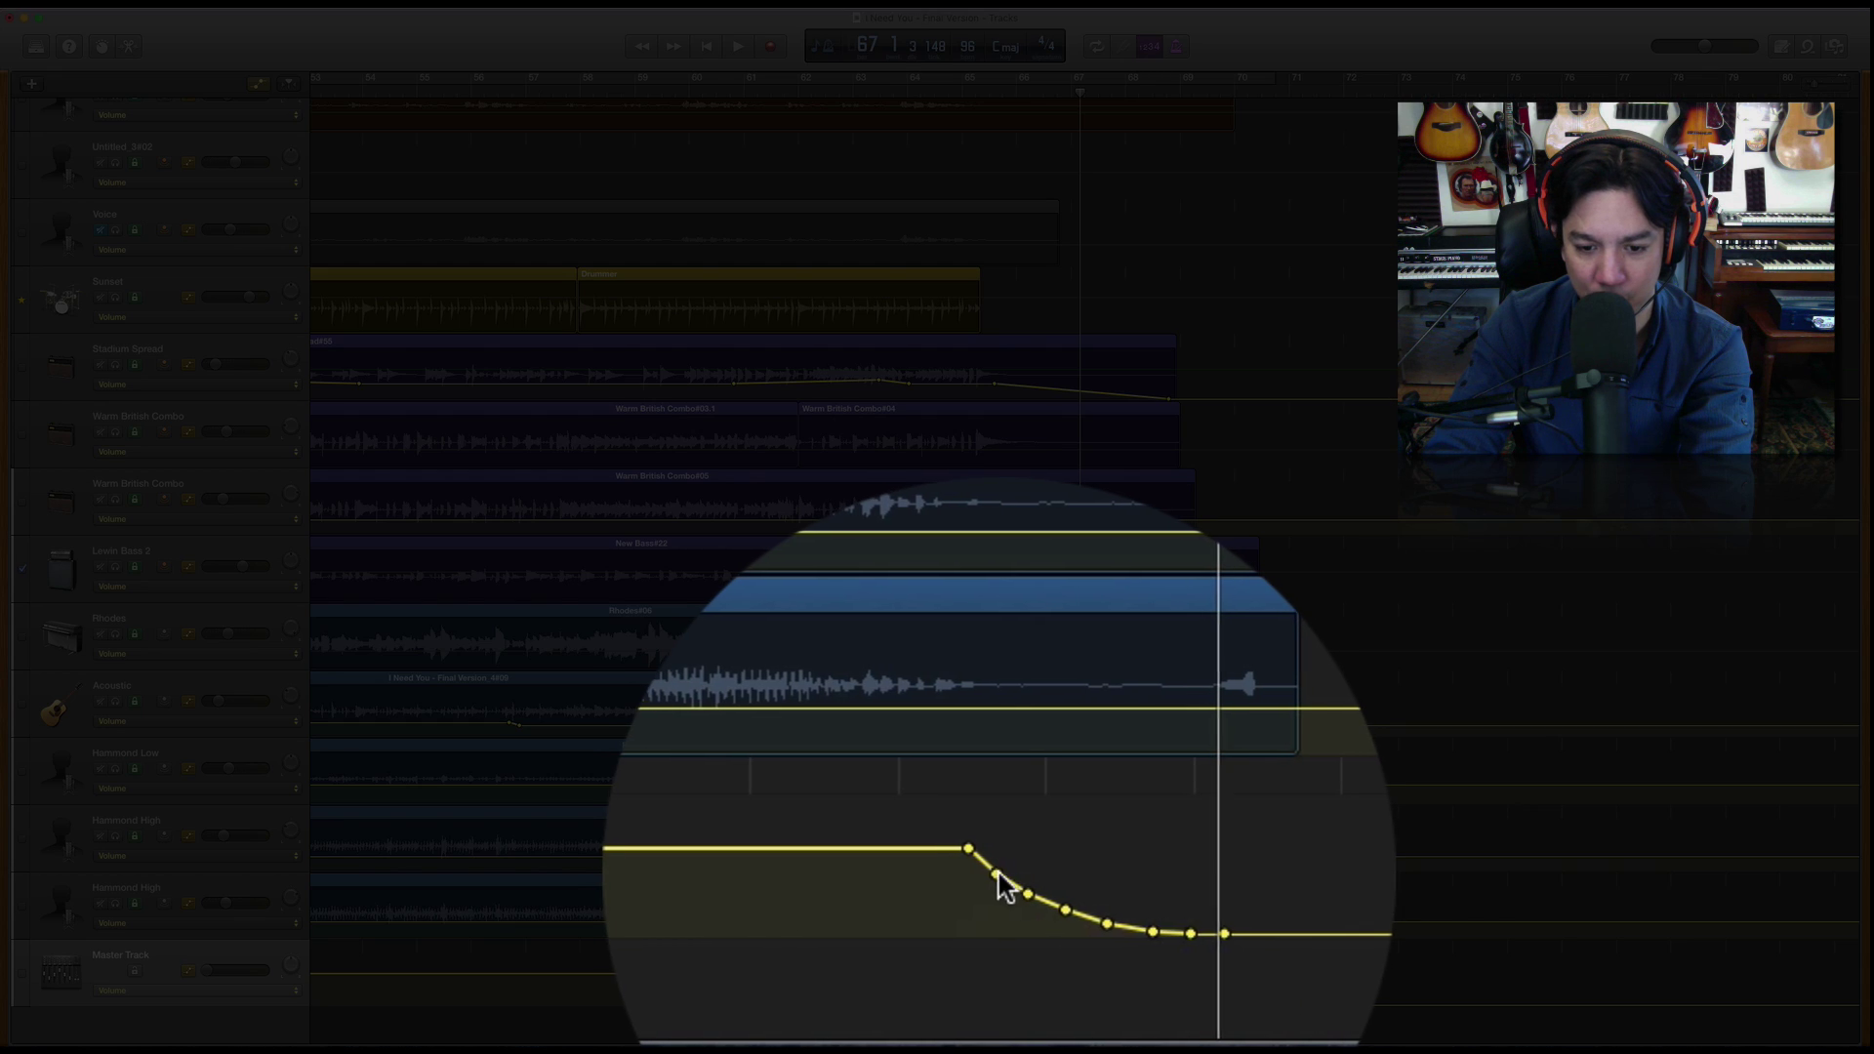
drag(998, 984, 1001, 978)
drag(1001, 864, 1009, 890)
drag(1003, 982, 1002, 980)
click(1009, 881)
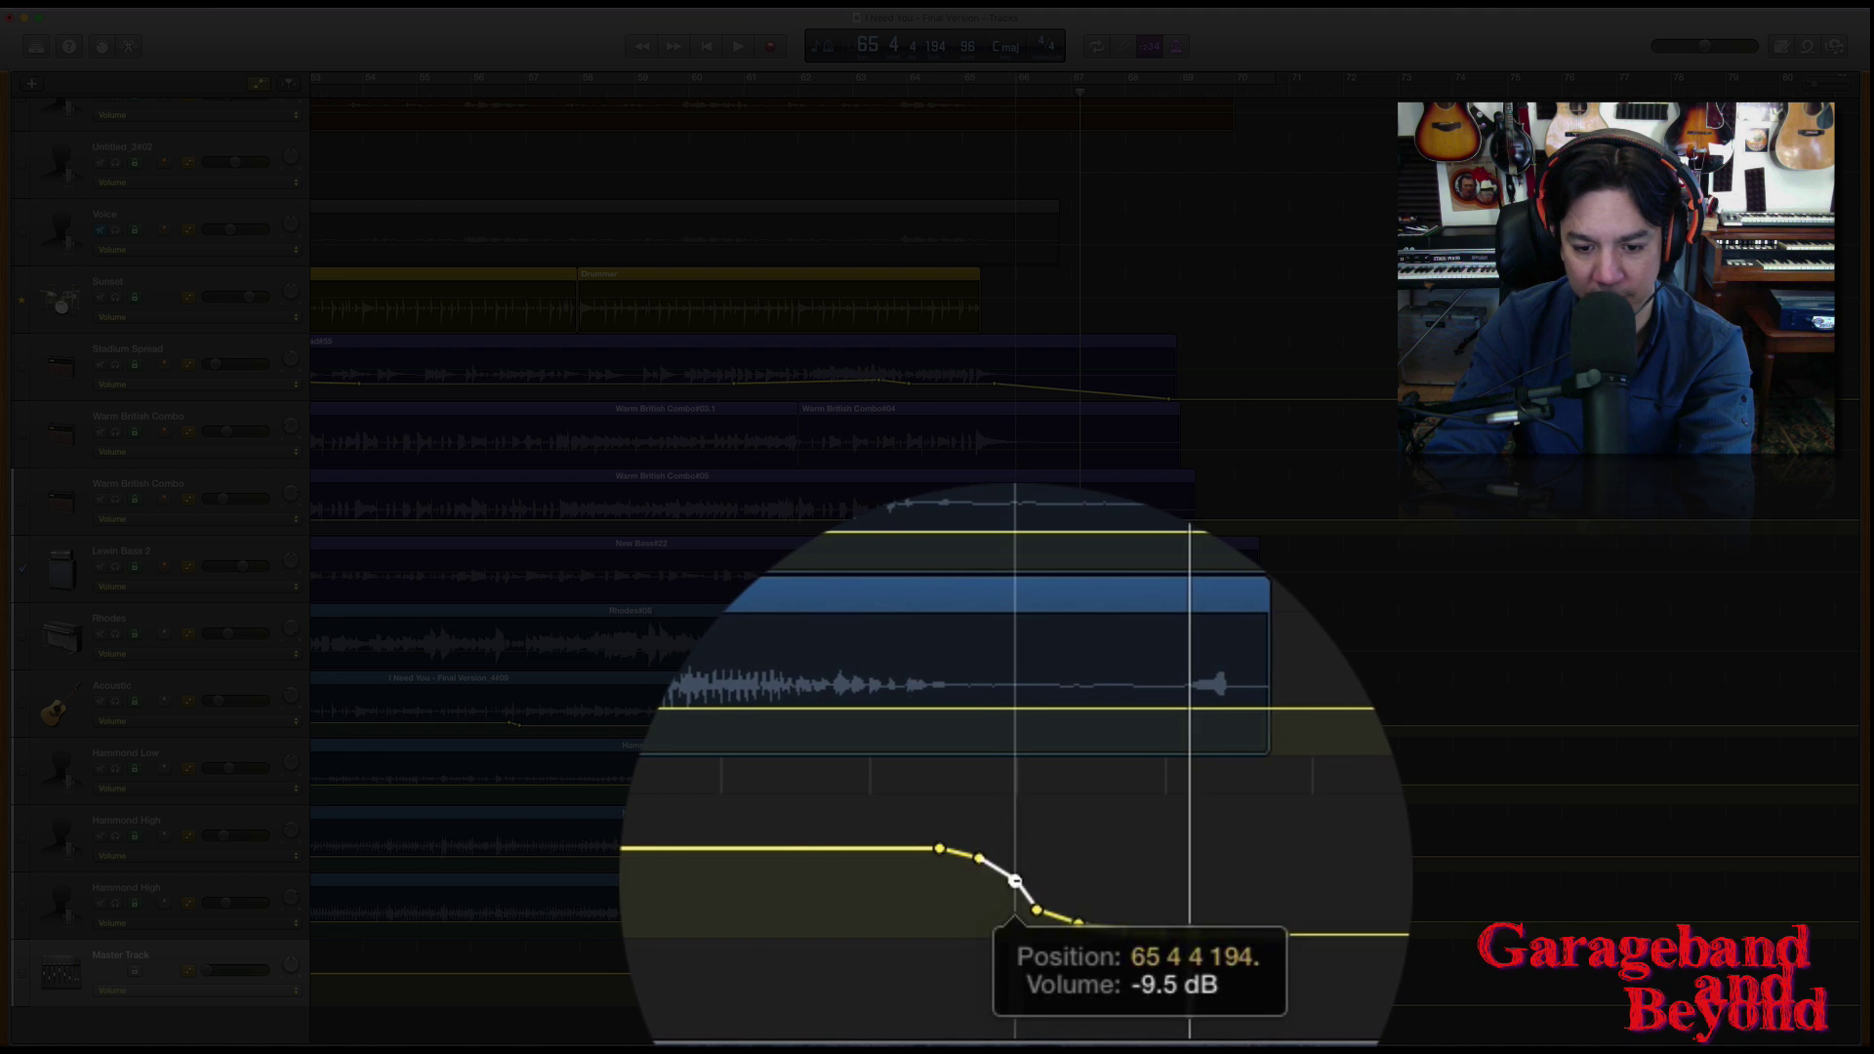
mouse_move(1015, 882)
mouse_down()
mouse_move(1004, 852)
mouse_move(1049, 932)
mouse_move(1015, 863)
mouse_up()
click(1014, 868)
- Adjust the middle and lower volume points of the Master Track fade to form the steep drop and flattened tail of the S-curve
click(1002, 895)
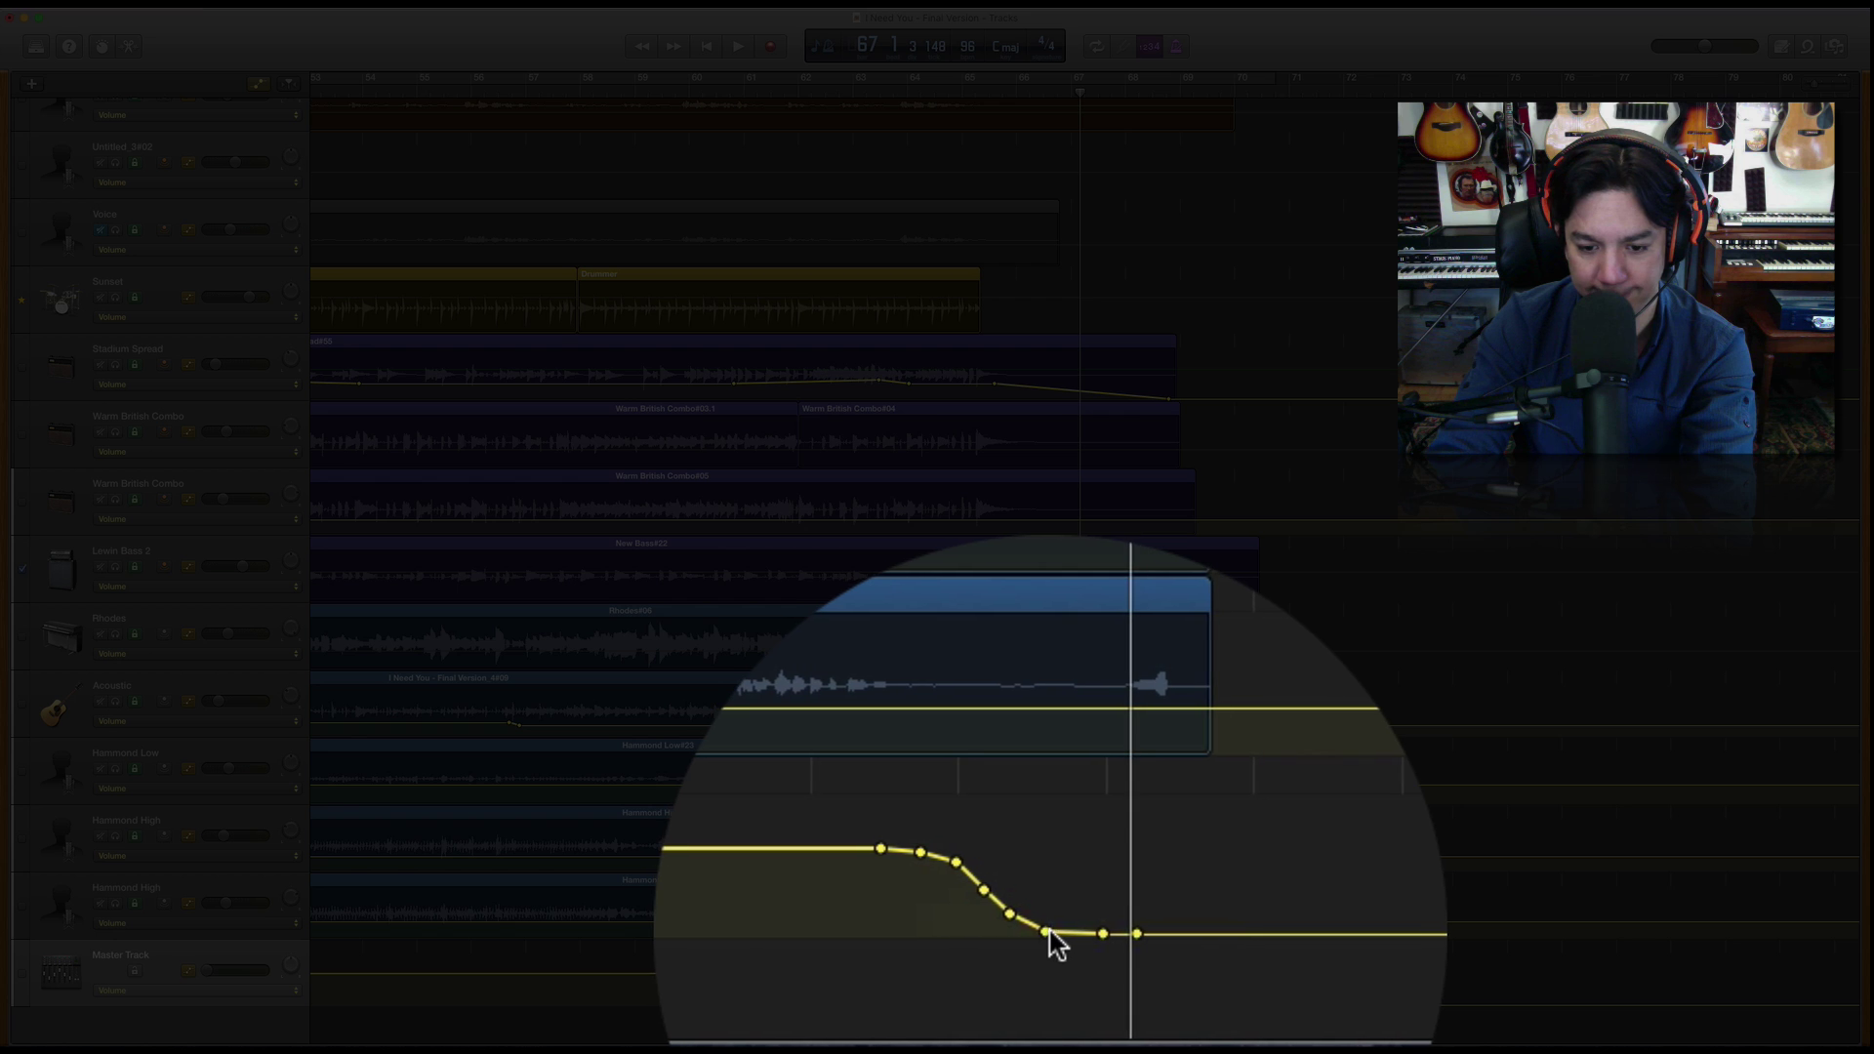
drag(1049, 934, 1032, 912)
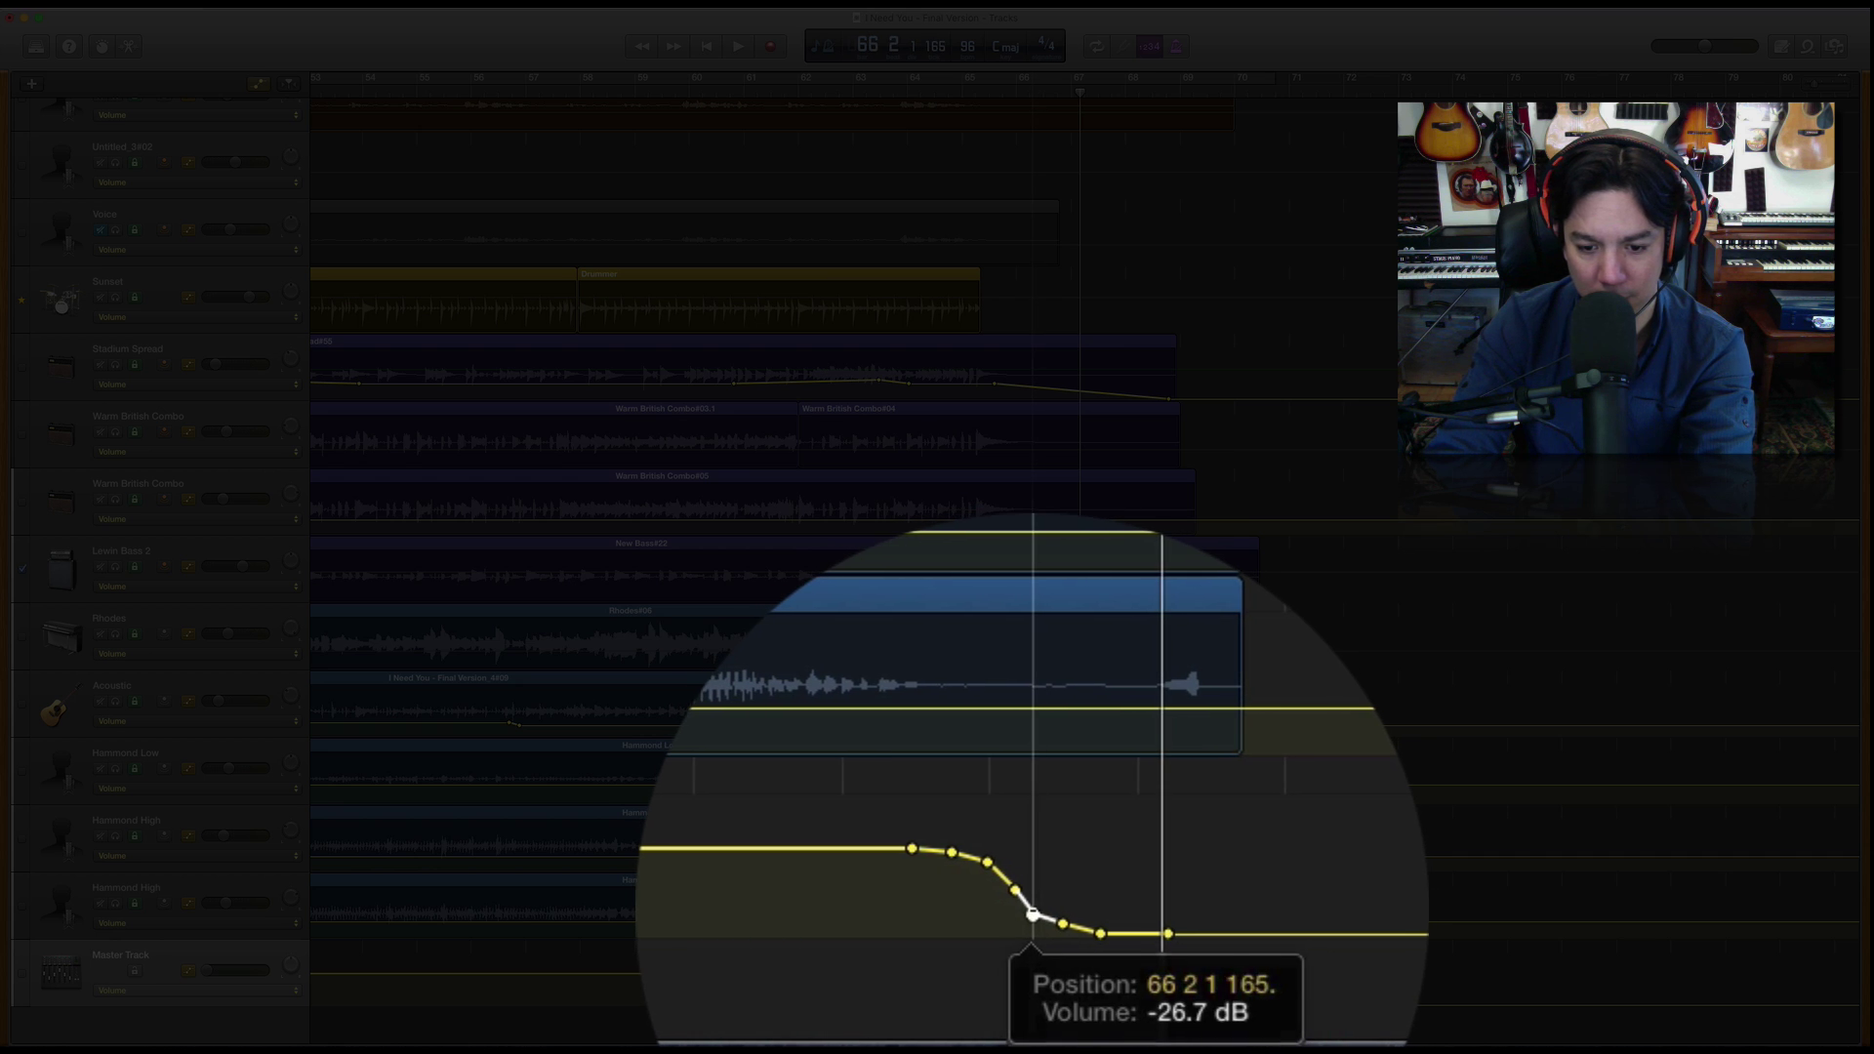
click(1025, 891)
drag(1026, 891, 1064, 934)
click(1043, 923)
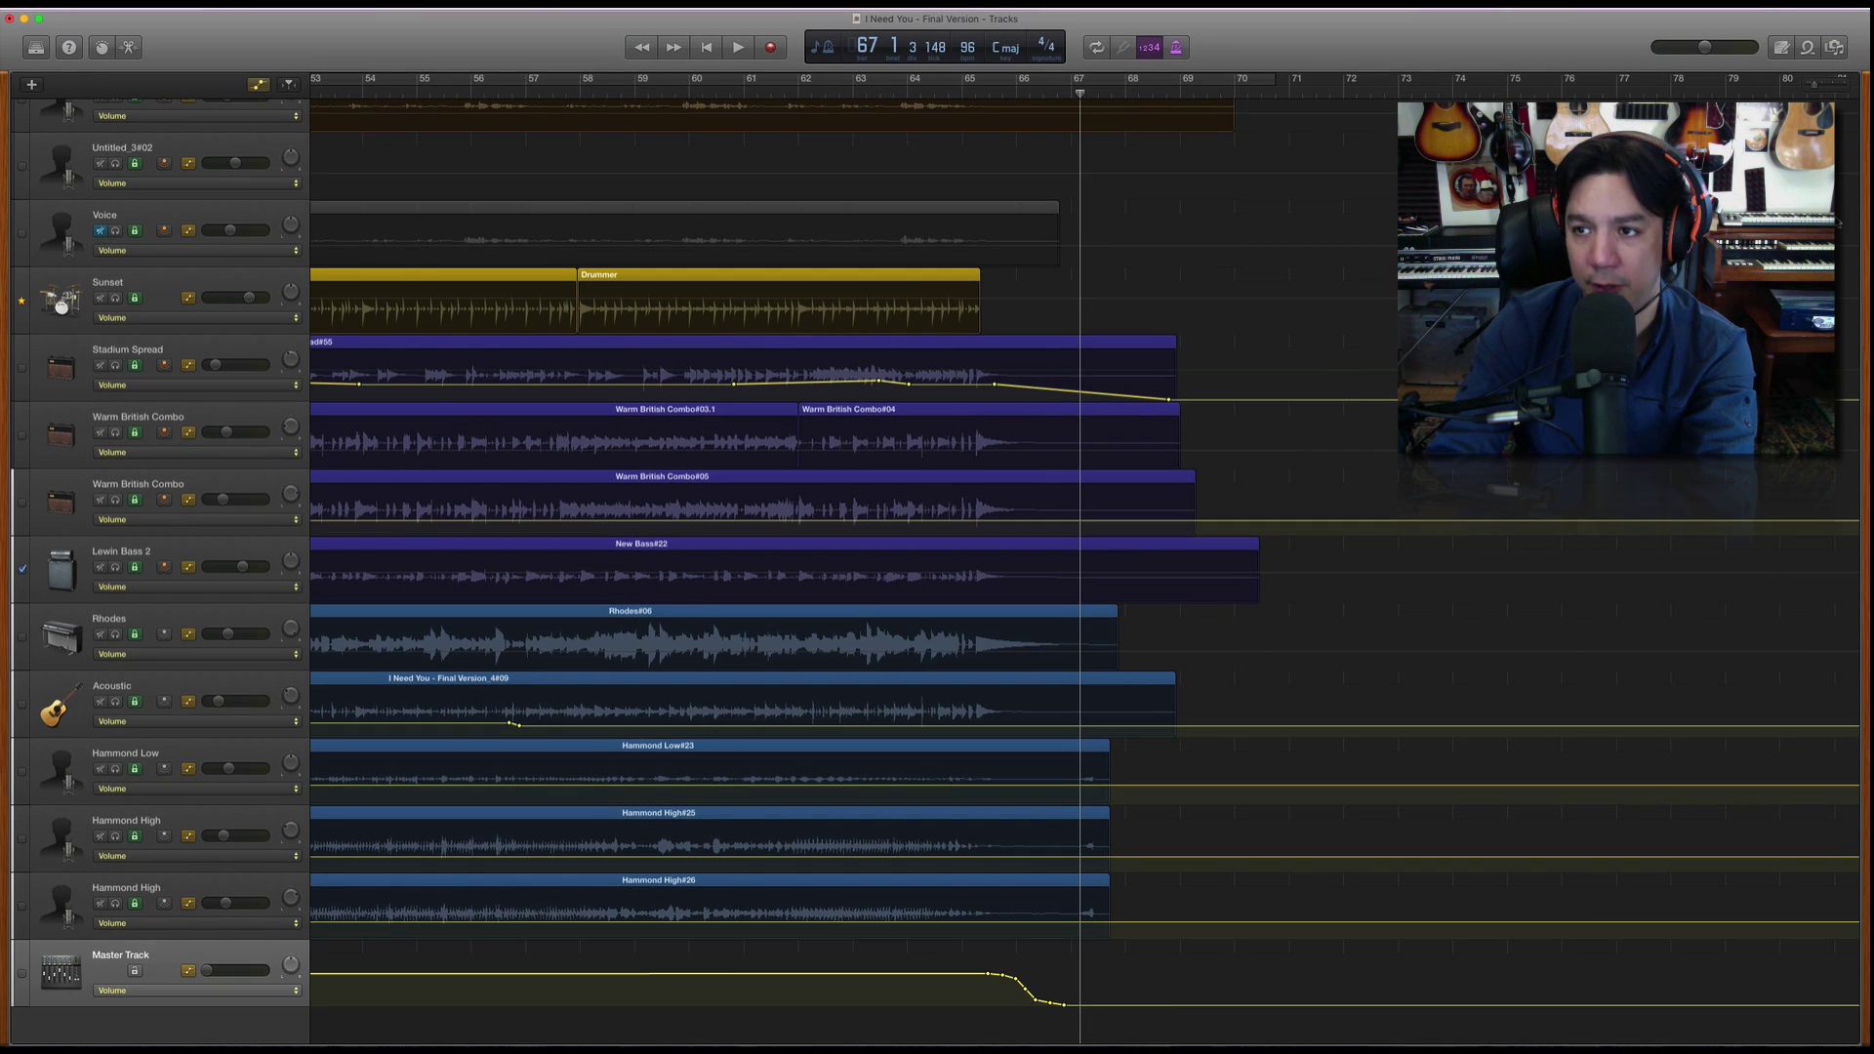
- Play the song's ending into bar 66 a couple of times to check the S-shaped fade-out
key(super+Left)
key(super+Left)
key(super+Left)
key(super+Left)
key(super+Left)
key(z)
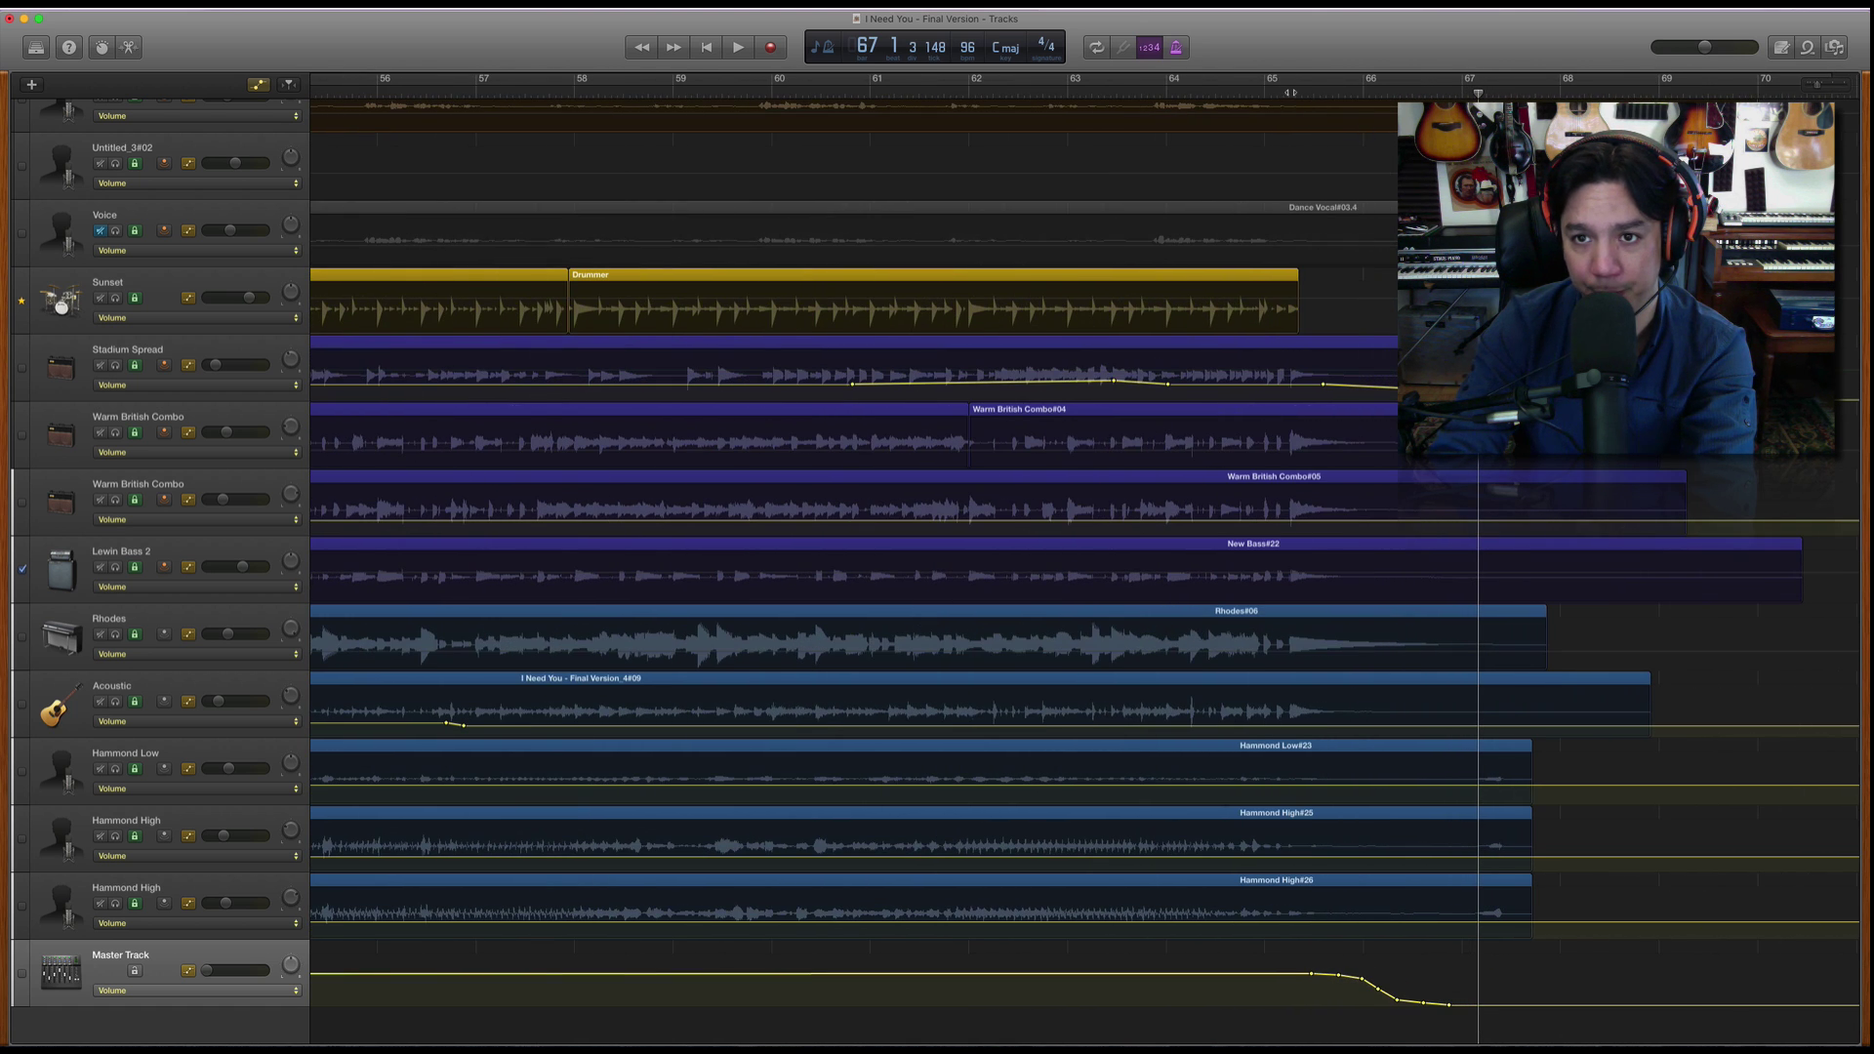
click(1289, 91)
key(space)
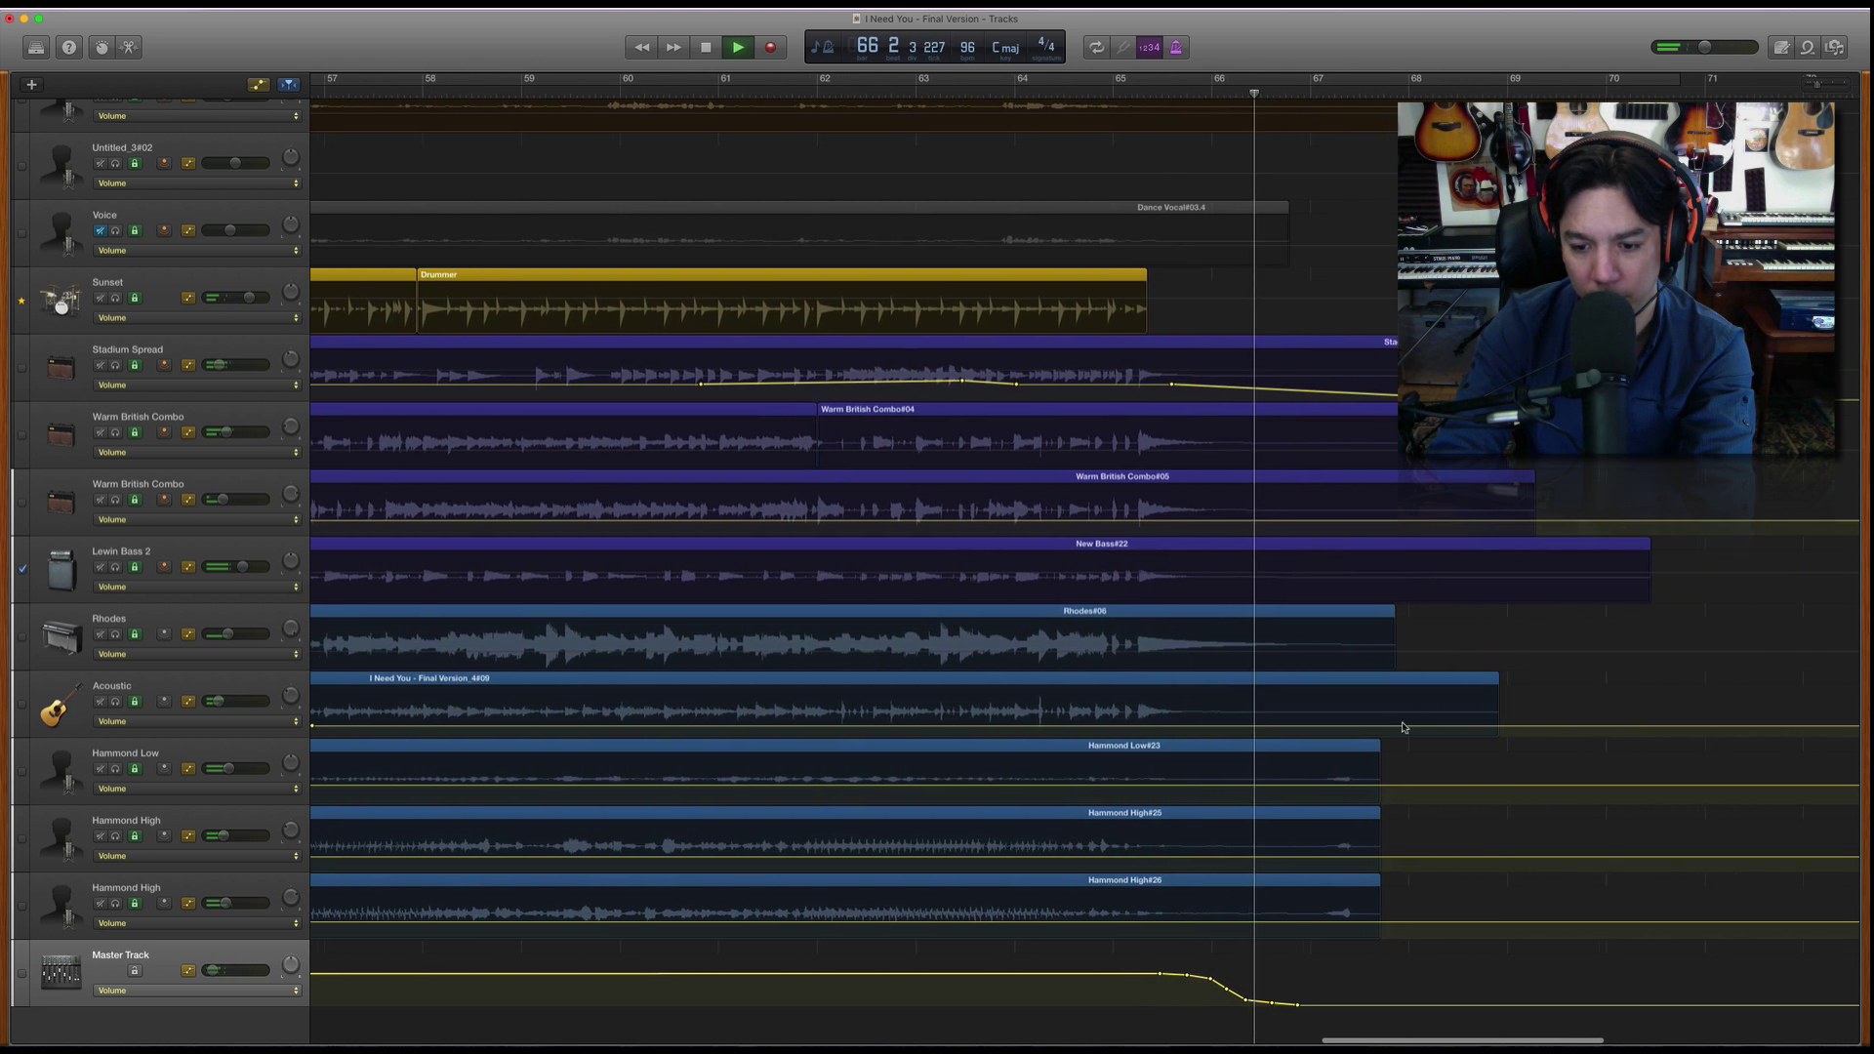
key(space)
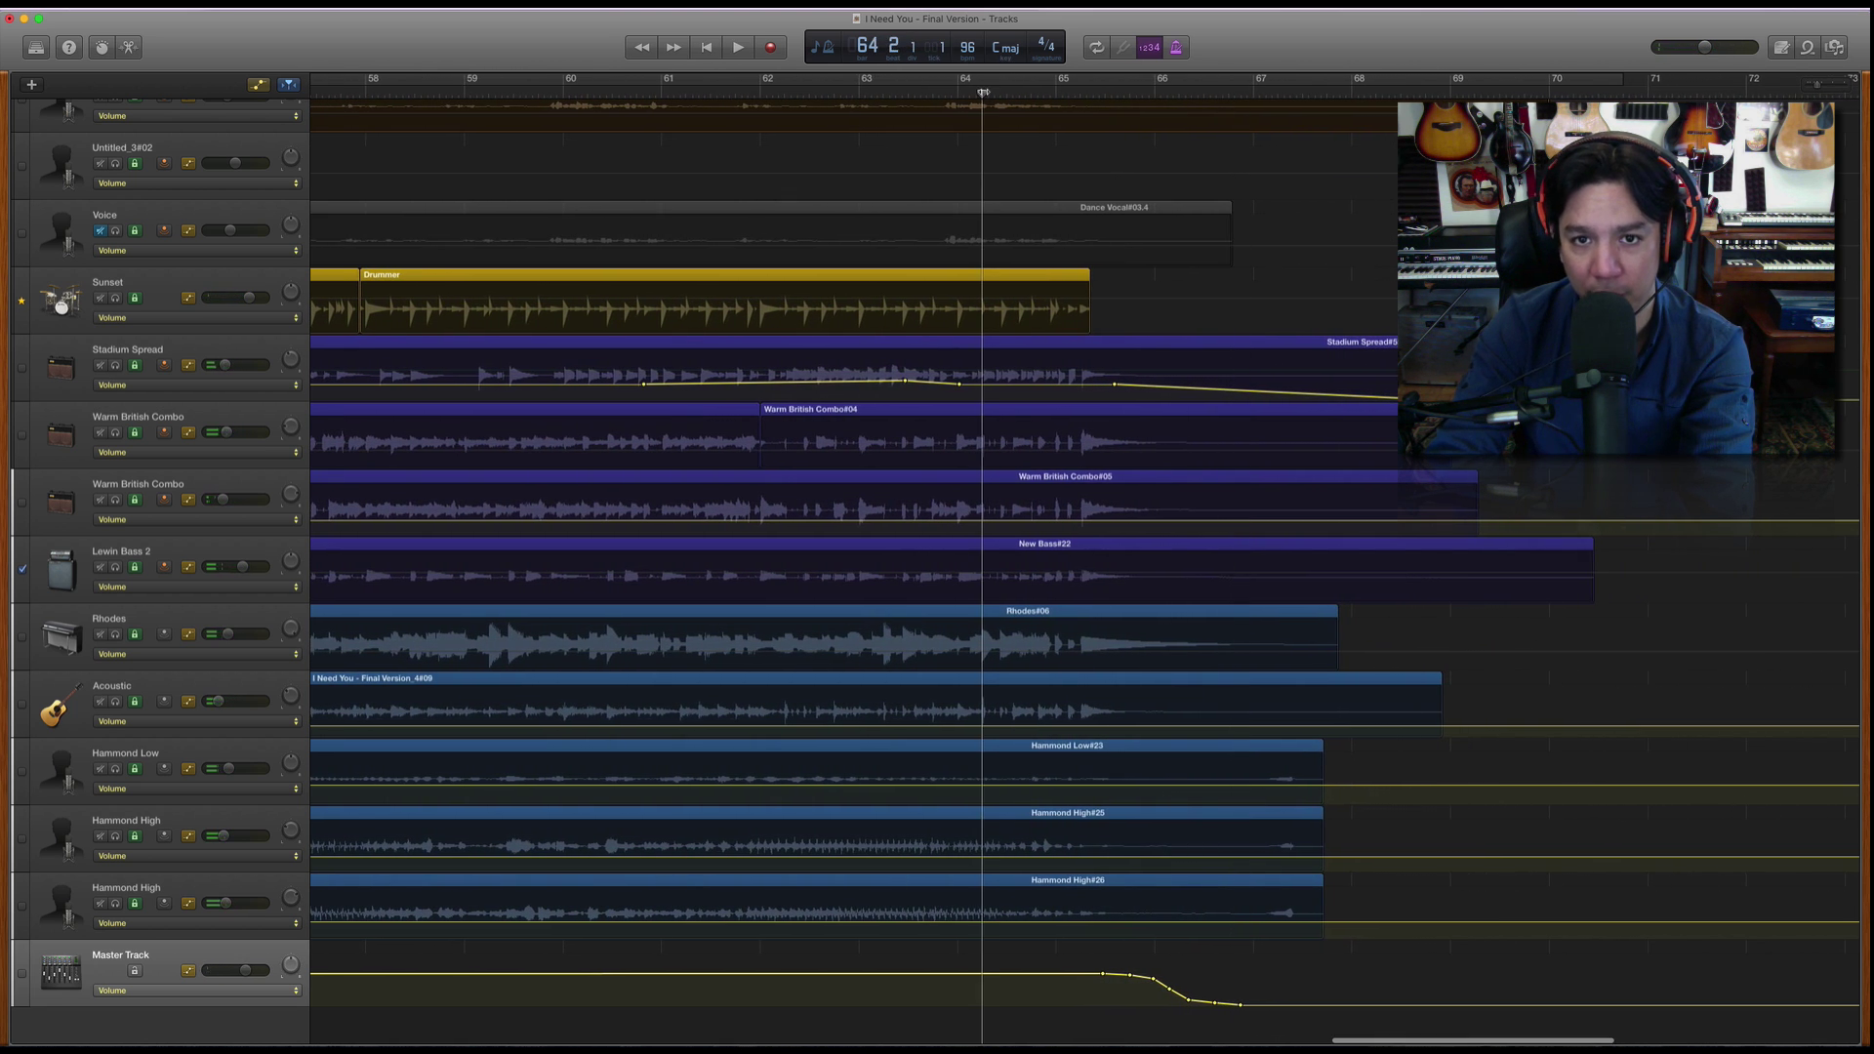
key(space)
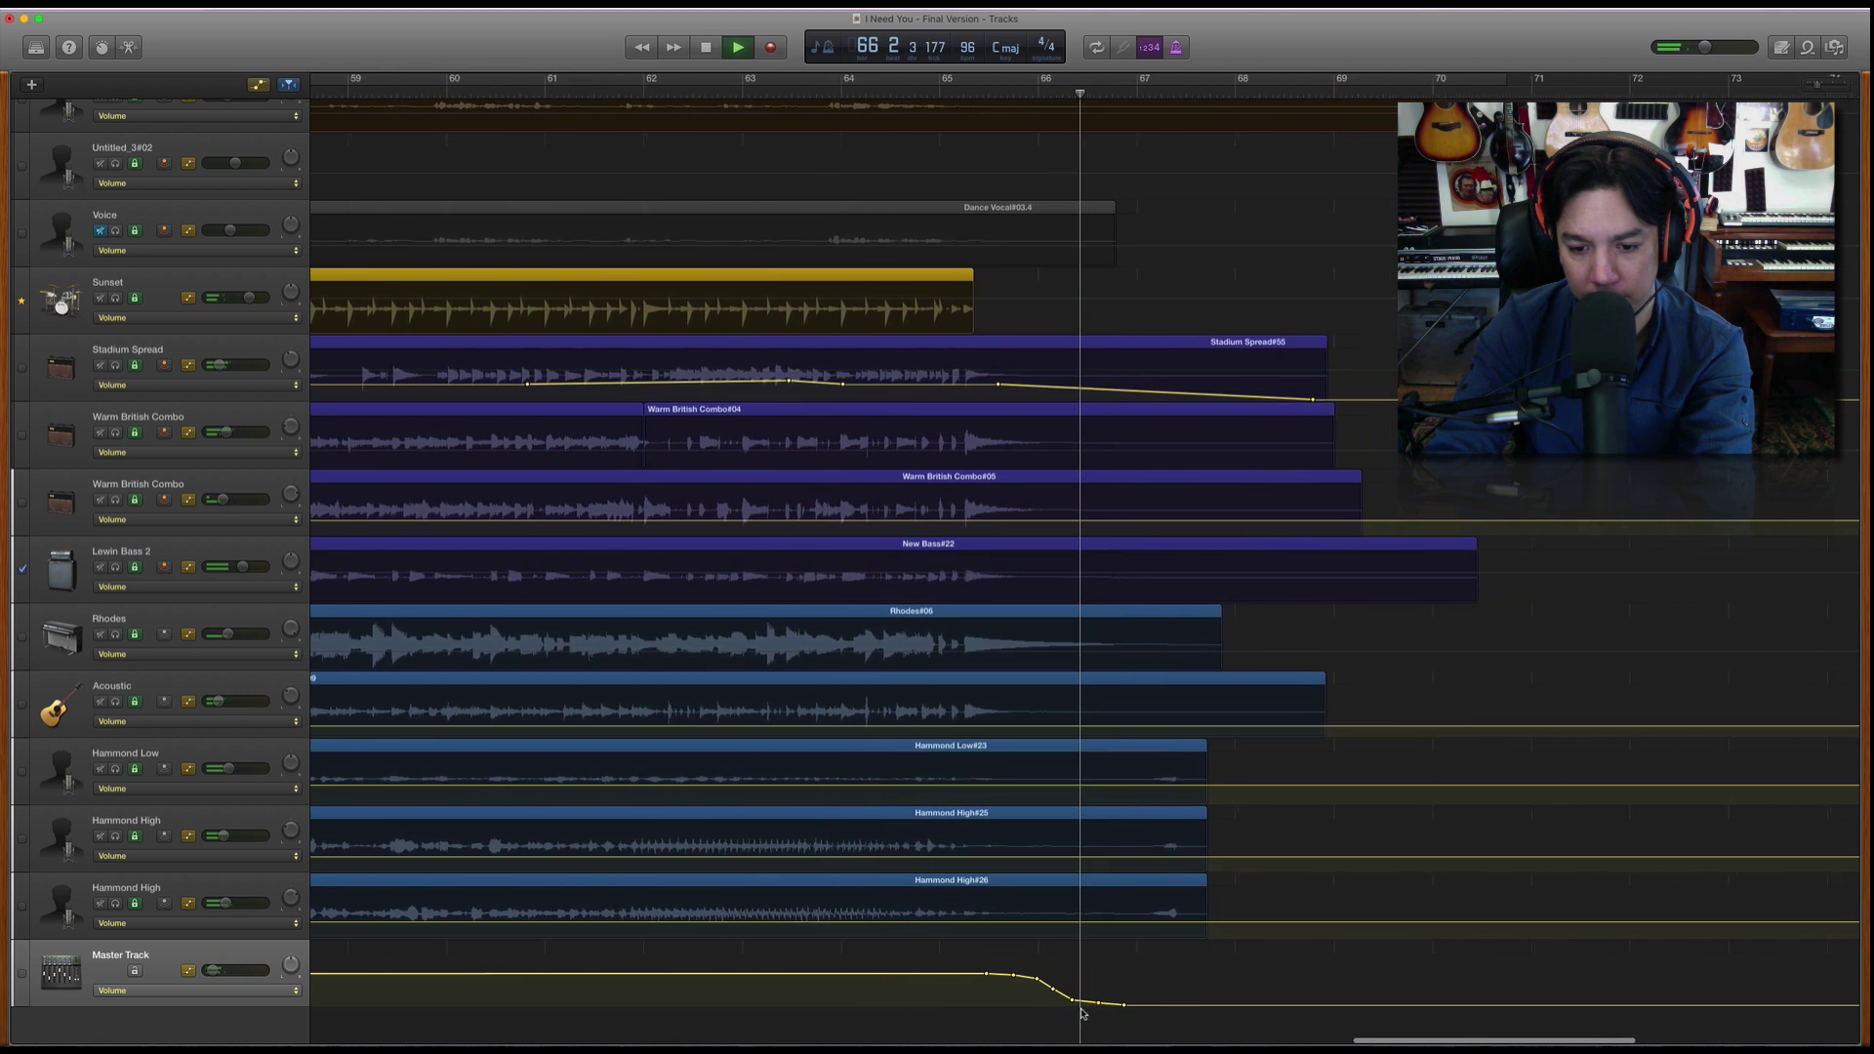
key(space)
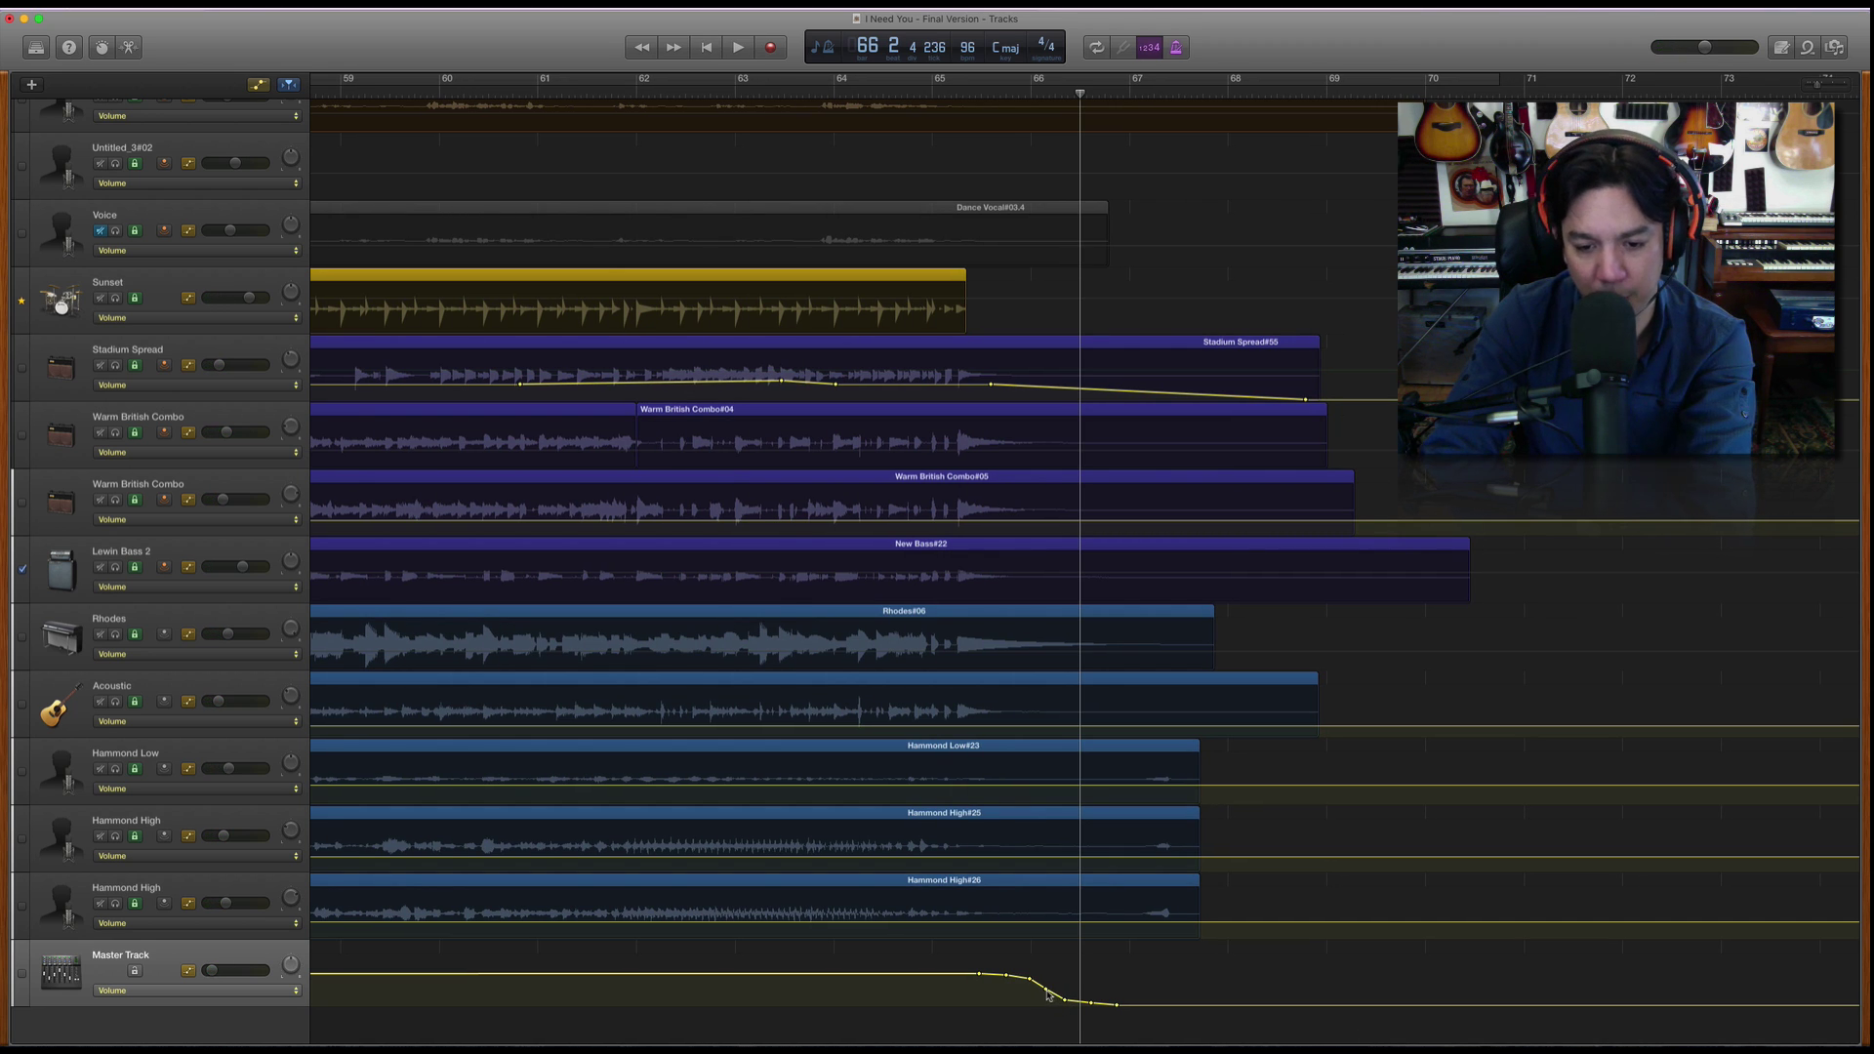
- Move the lower volume points of the Master Track S-curve slightly later to make its drop more gradual
drag(1046, 990, 1126, 1008)
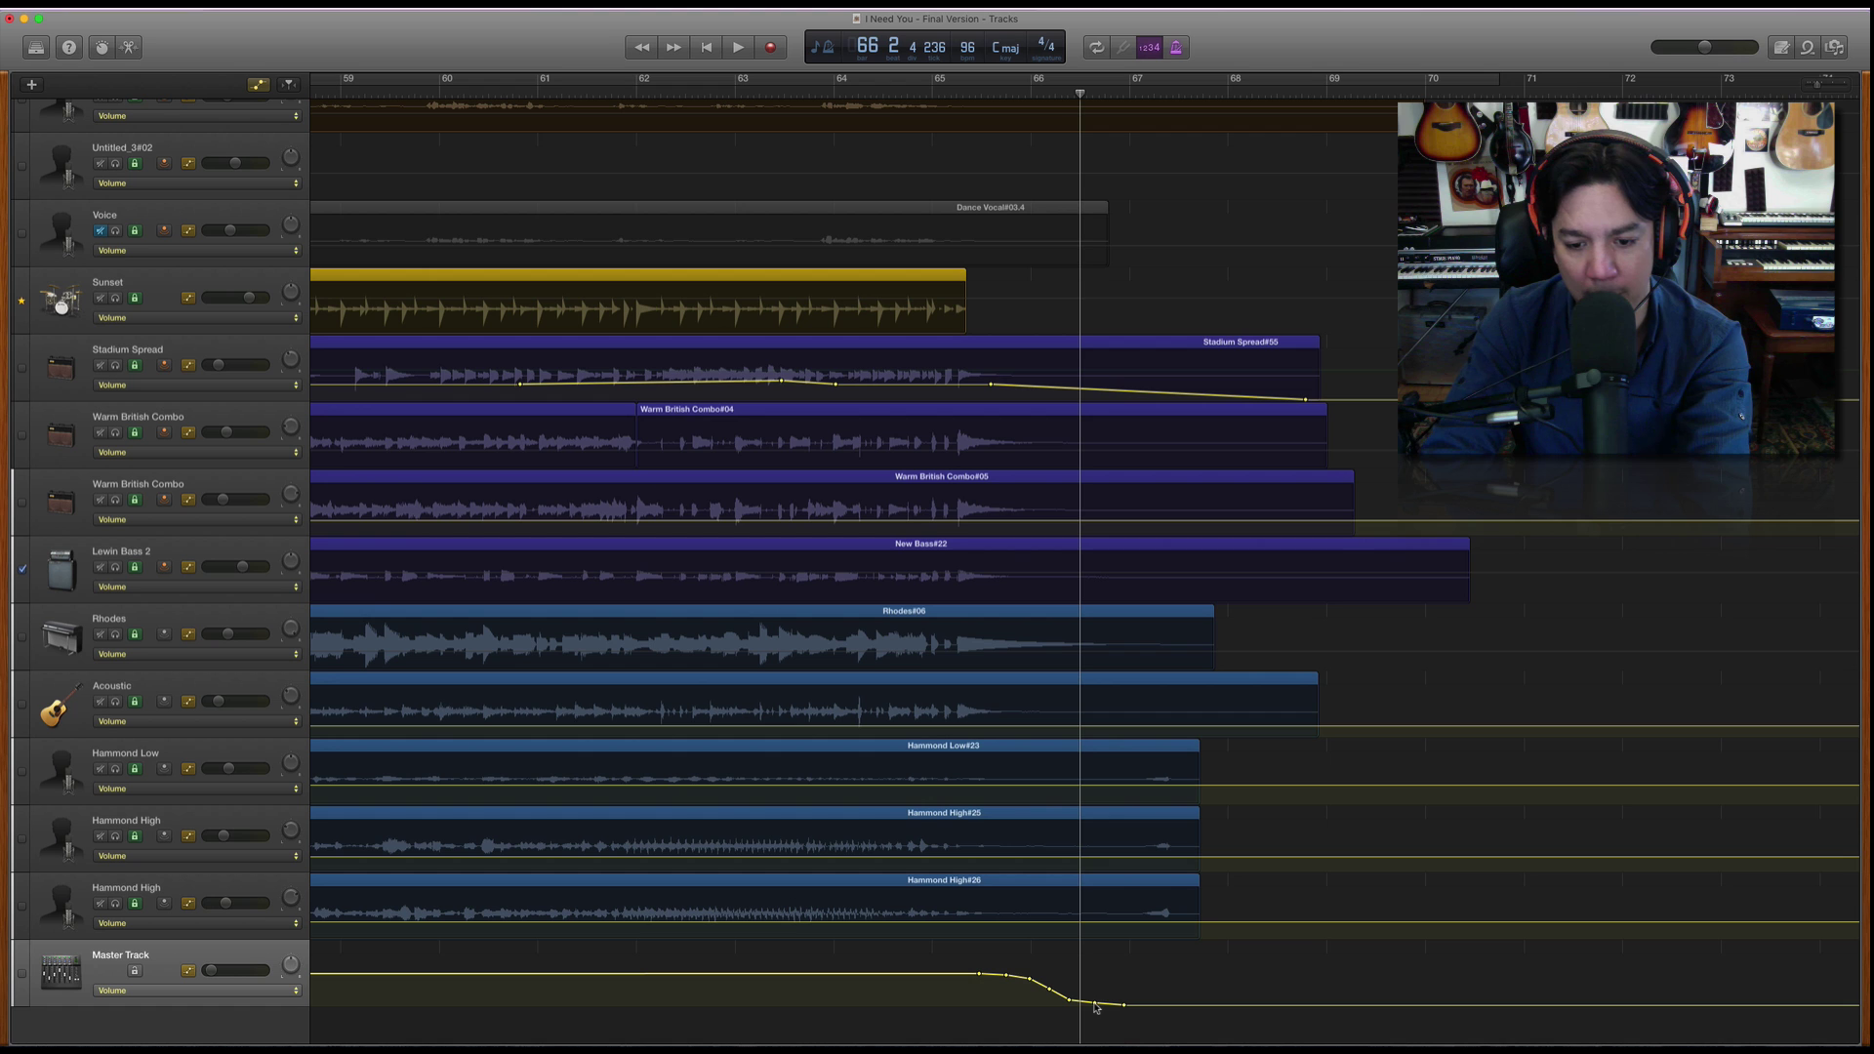